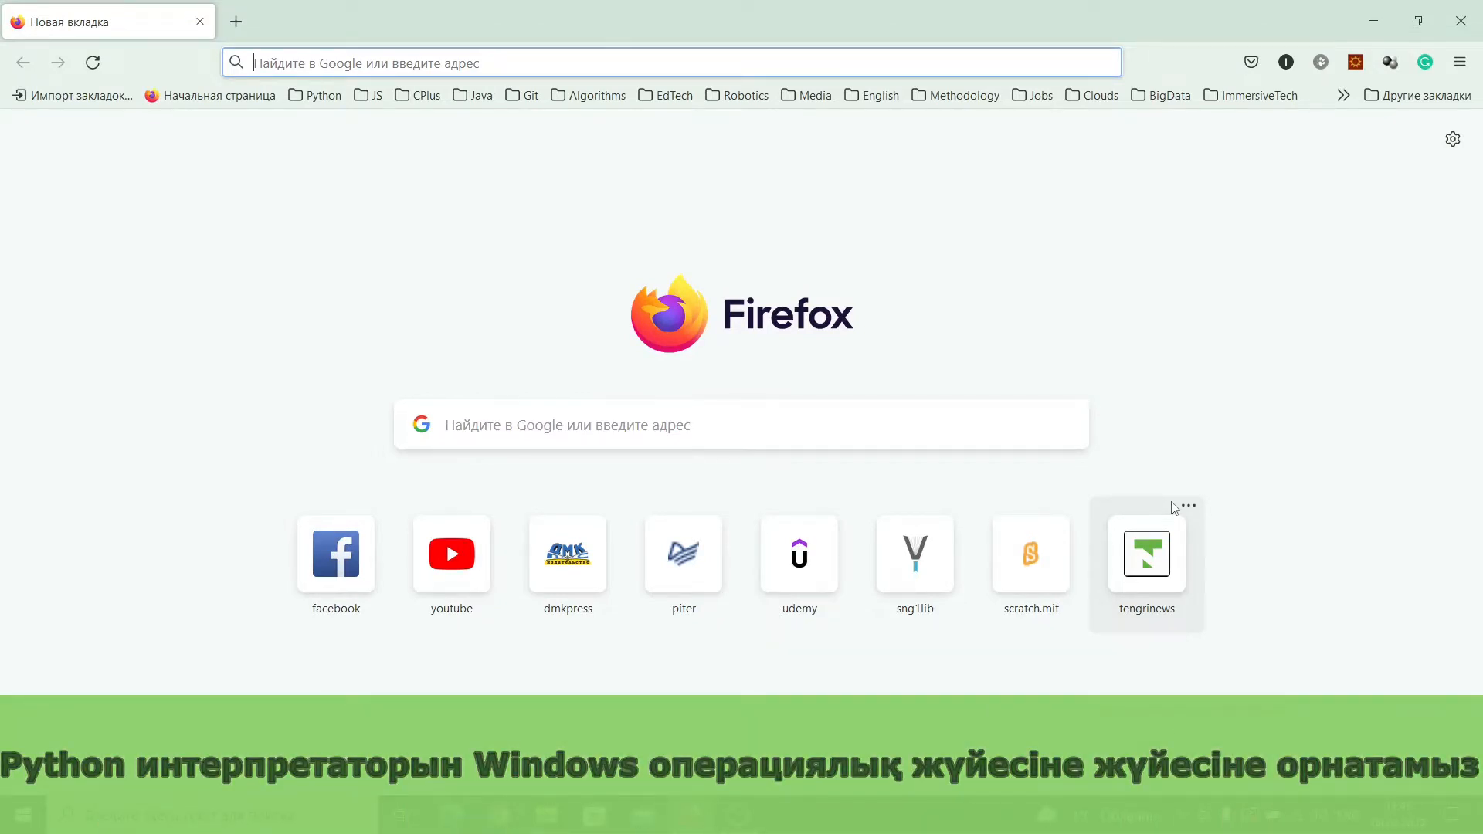
# Step: Go to python.org and open its list of Python releases for Windows
pyautogui.write('python.or')
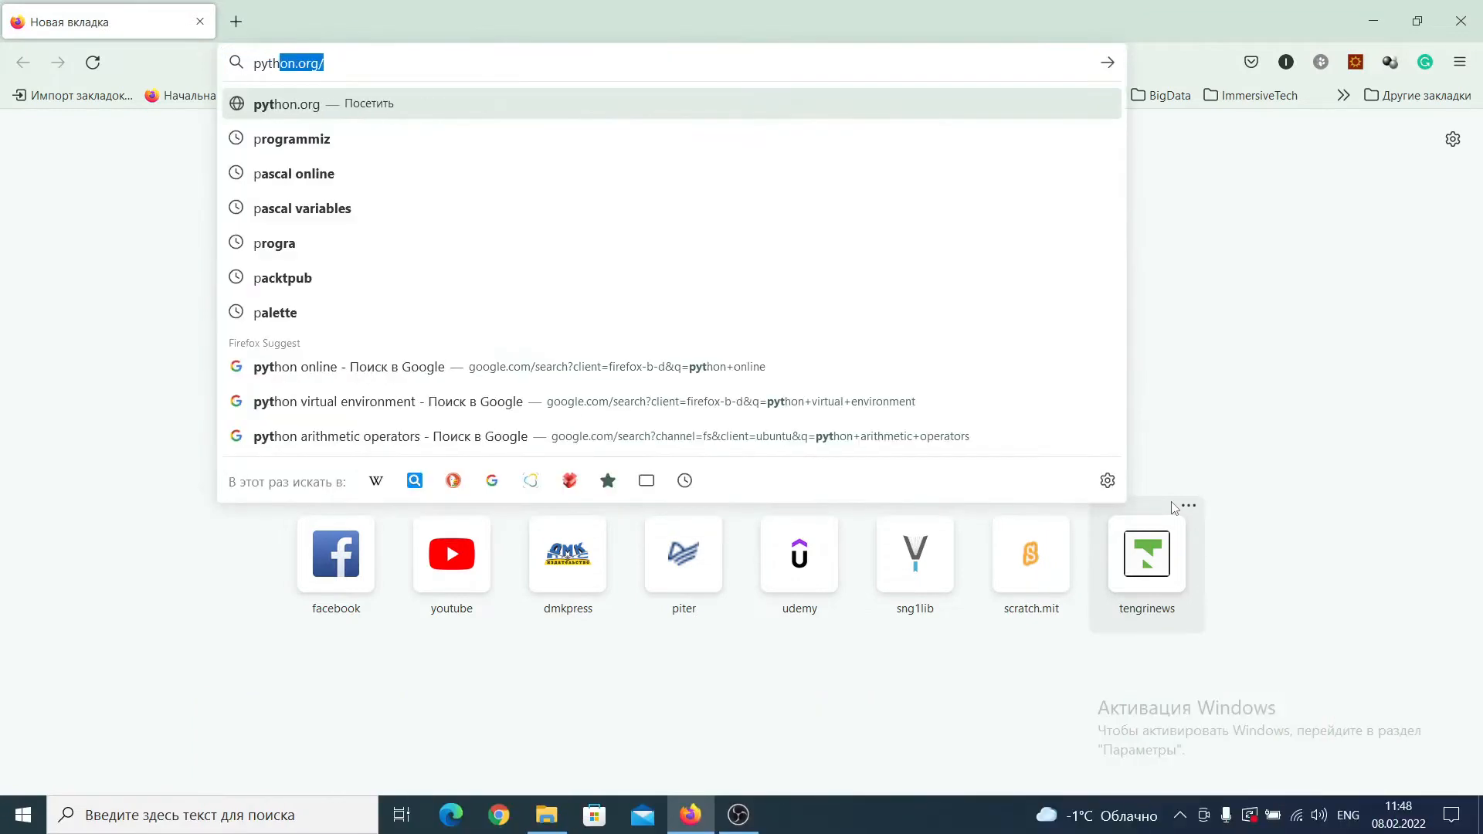
pyautogui.write('g')
pyautogui.press('Return')
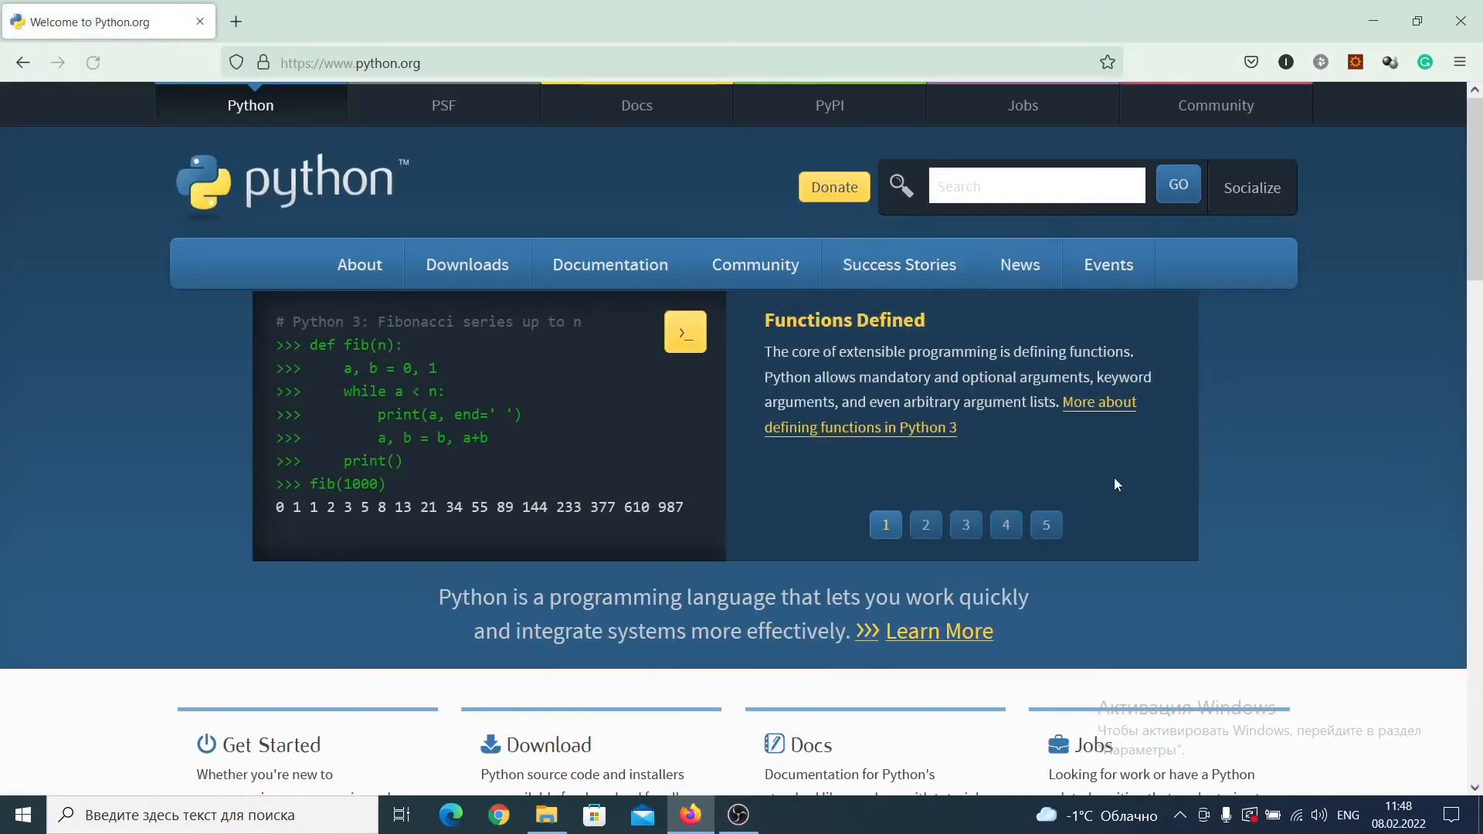
pyautogui.moveTo(475, 263)
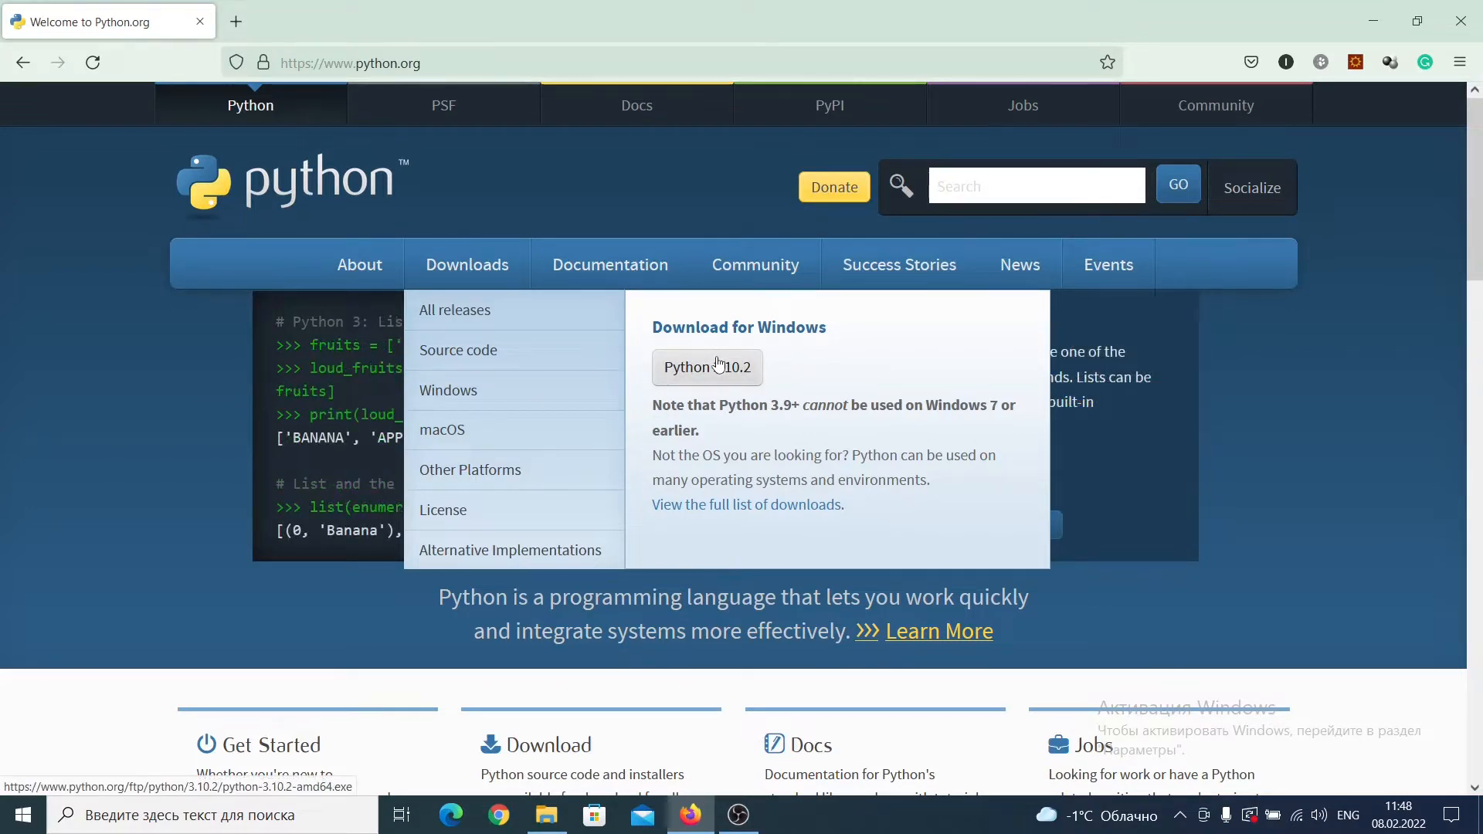
pyautogui.click(438, 401)
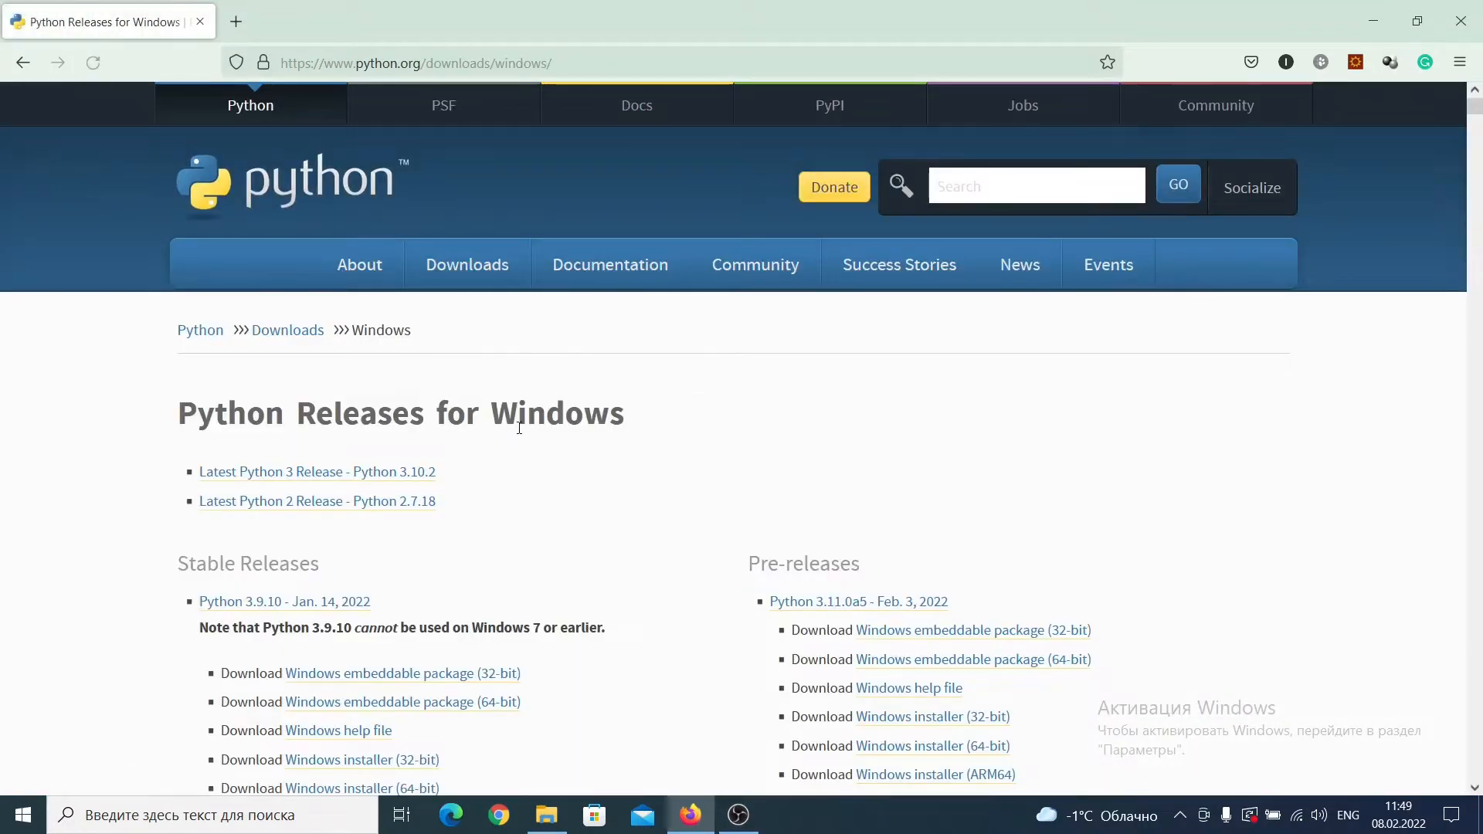
# Step: Look through the stable releases and pre-releases offered for Windows
pyautogui.scroll(-2, 521, 428)
pyautogui.scroll(-2, 521, 428)
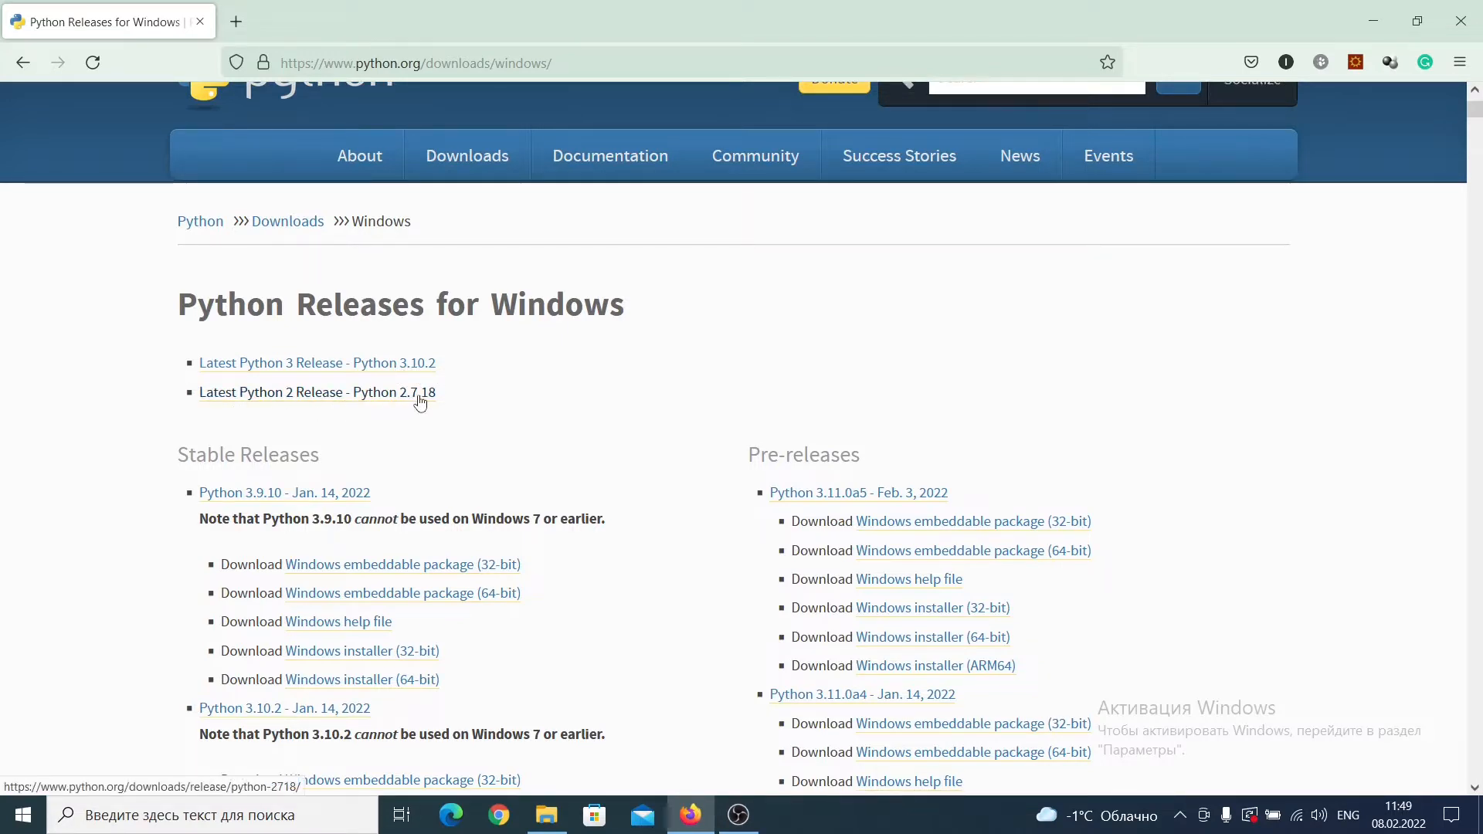
pyautogui.scroll(-1, 549, 396)
pyautogui.scroll(-3, 550, 396)
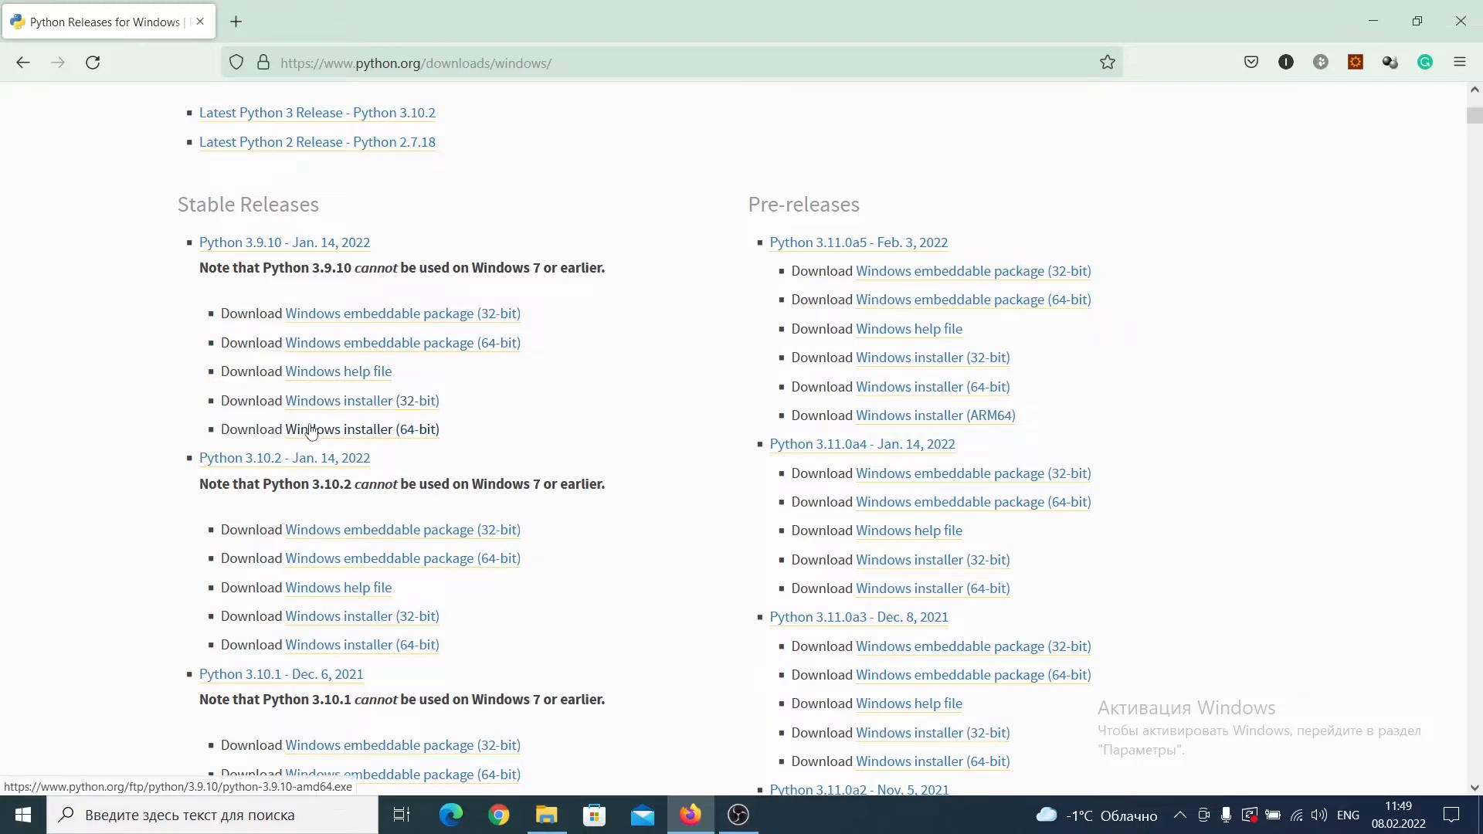
pyautogui.scroll(-3, 561, 421)
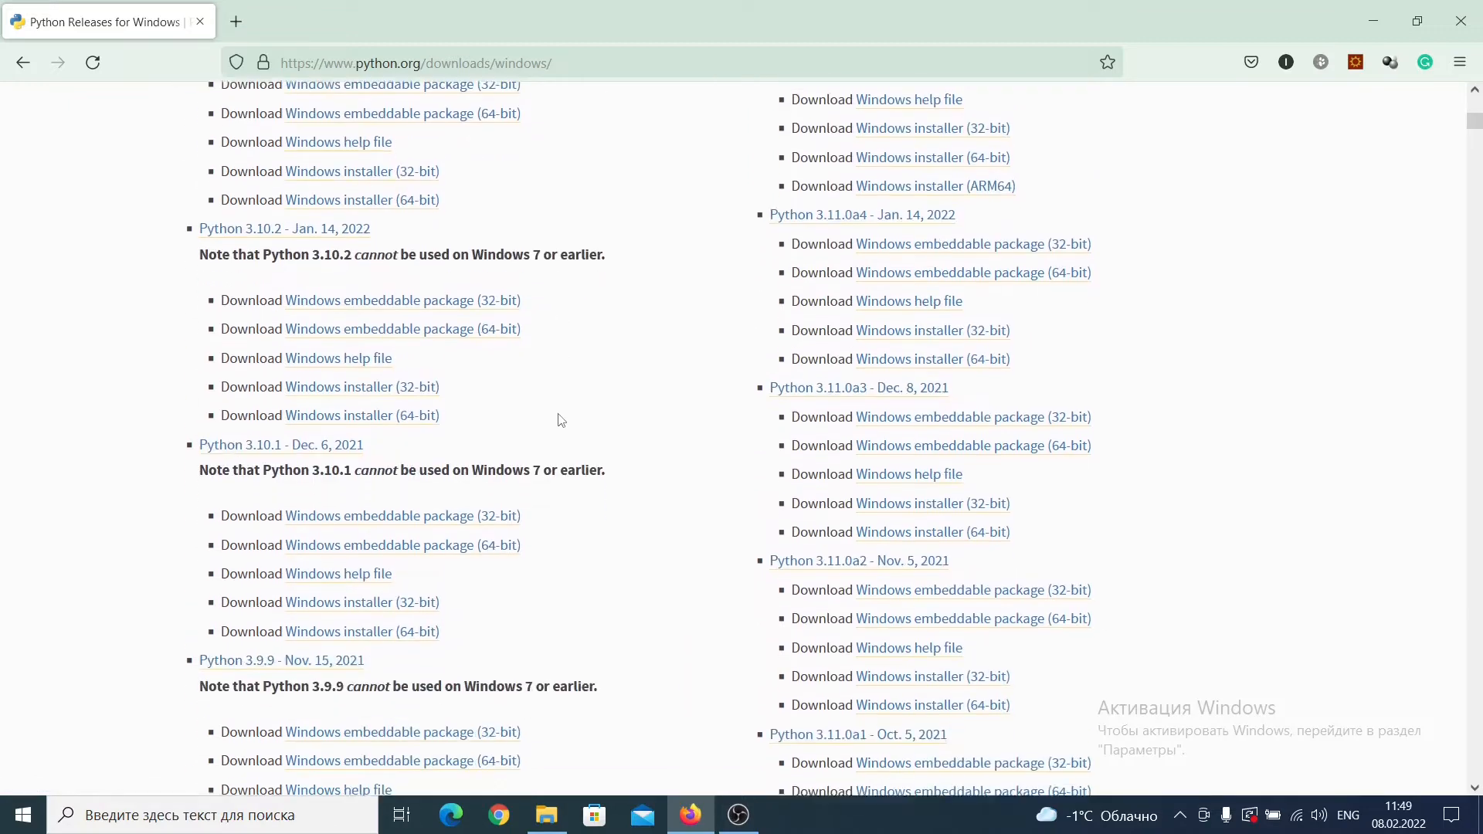
pyautogui.scroll(-4, 560, 420)
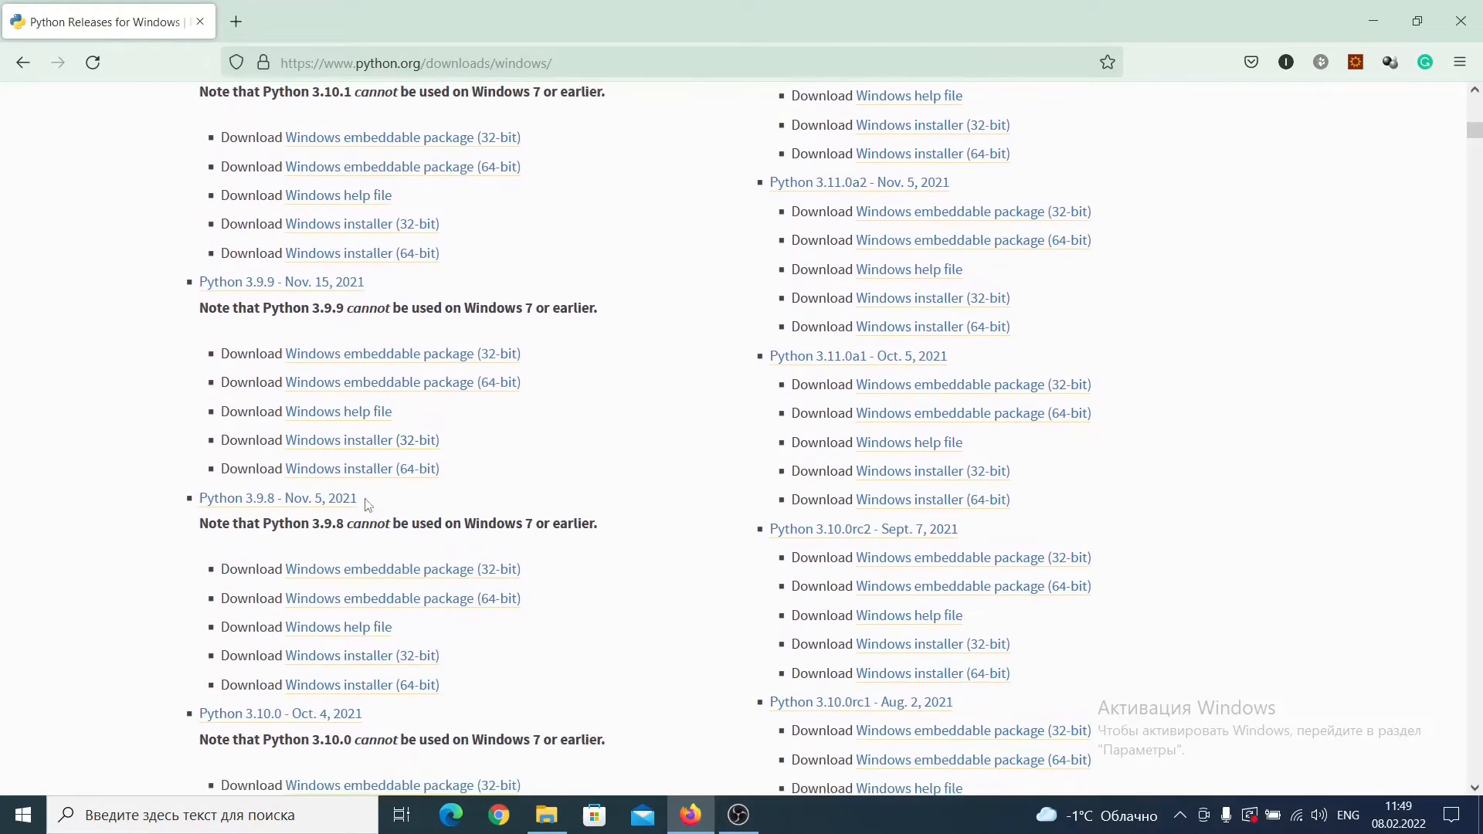
pyautogui.scroll(1, 632, 361)
pyautogui.scroll(10, 632, 362)
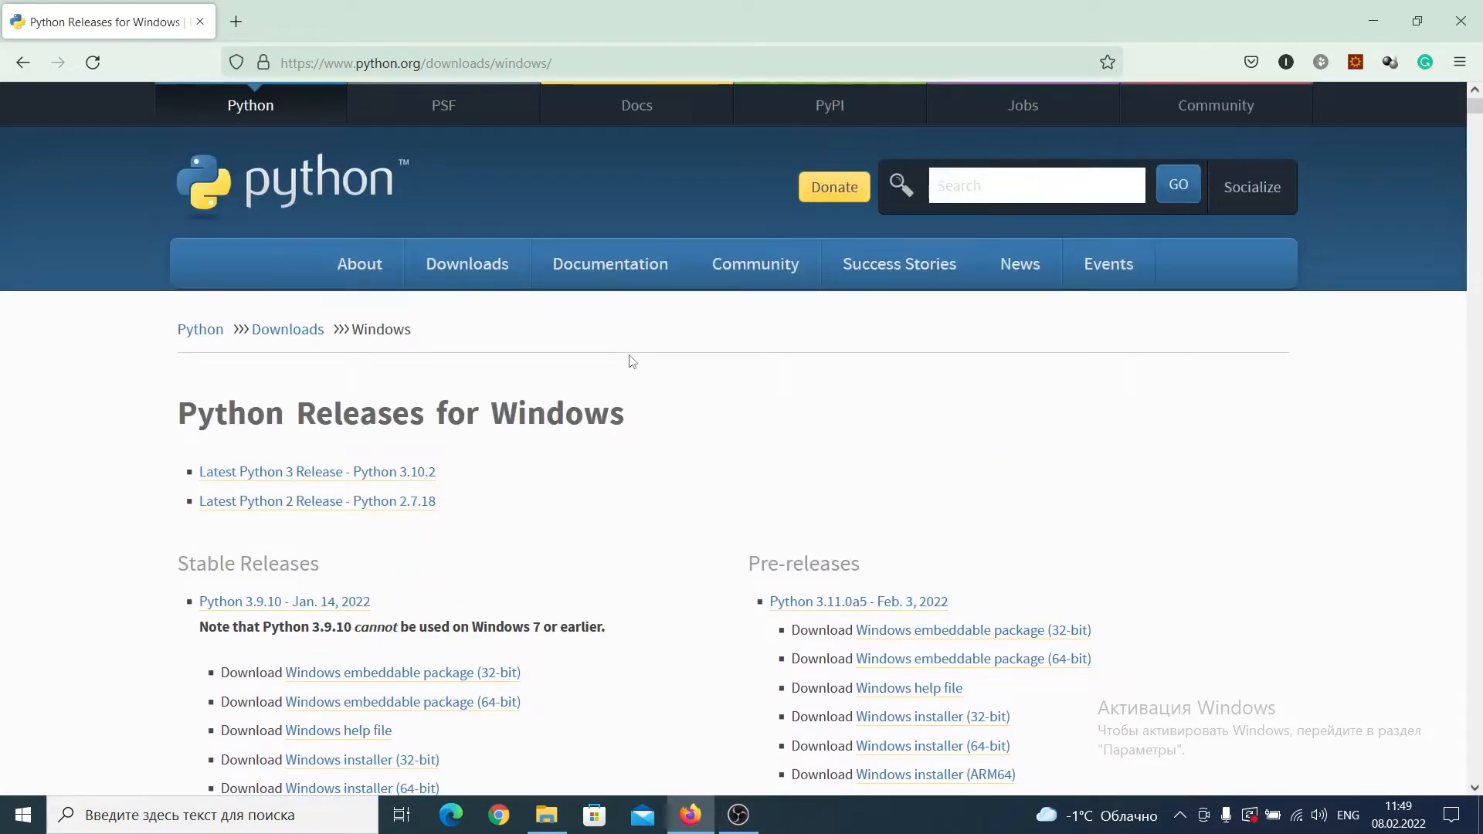
# Step: Open the latest Python 3 release page, Python 3.10.2, and download its Windows installer
pyautogui.click(394, 478)
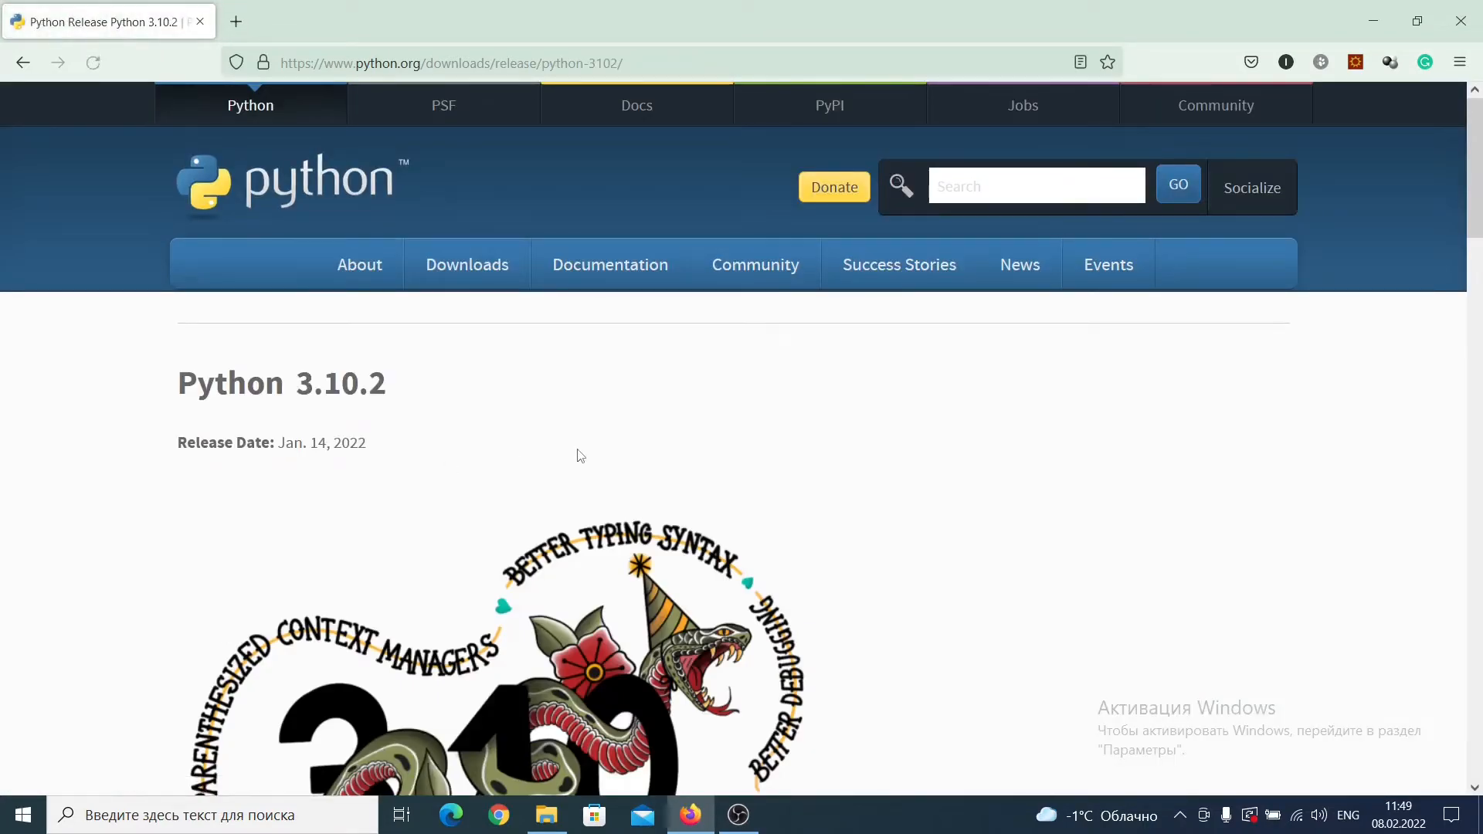
pyautogui.scroll(-10, 540, 456)
pyautogui.scroll(1, 500, 407)
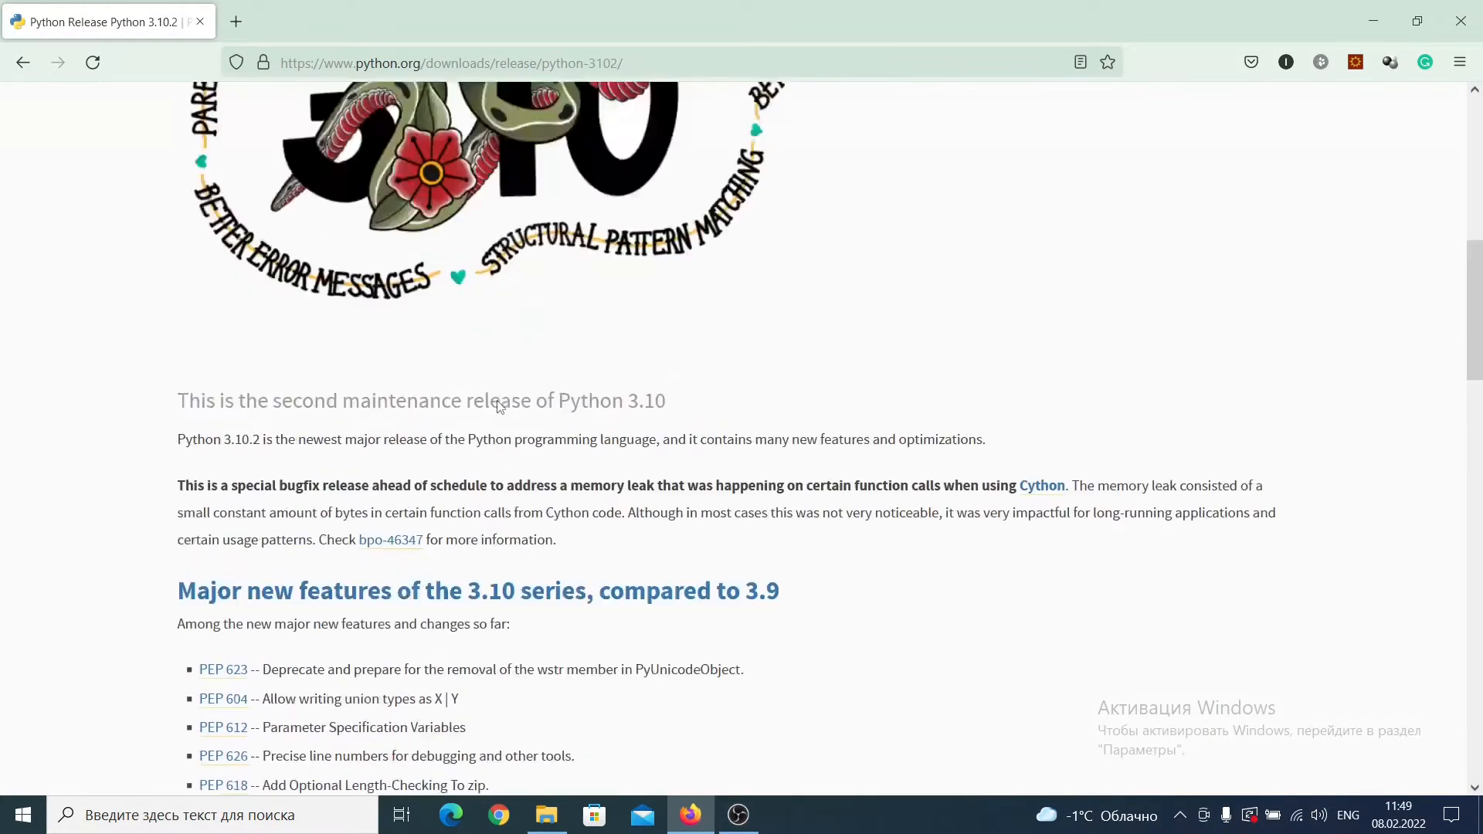
pyautogui.scroll(9, 500, 407)
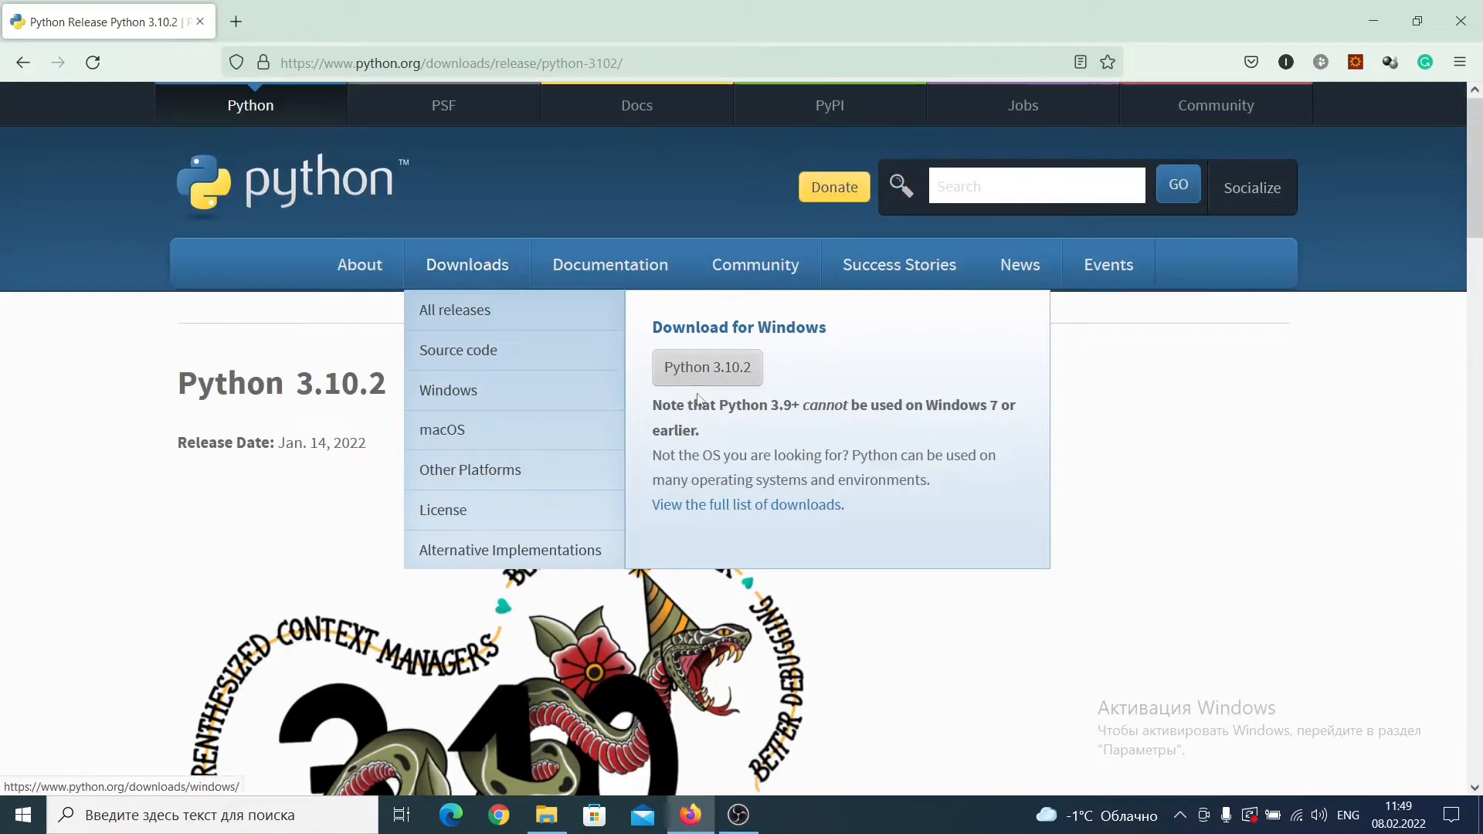
pyautogui.click(743, 377)
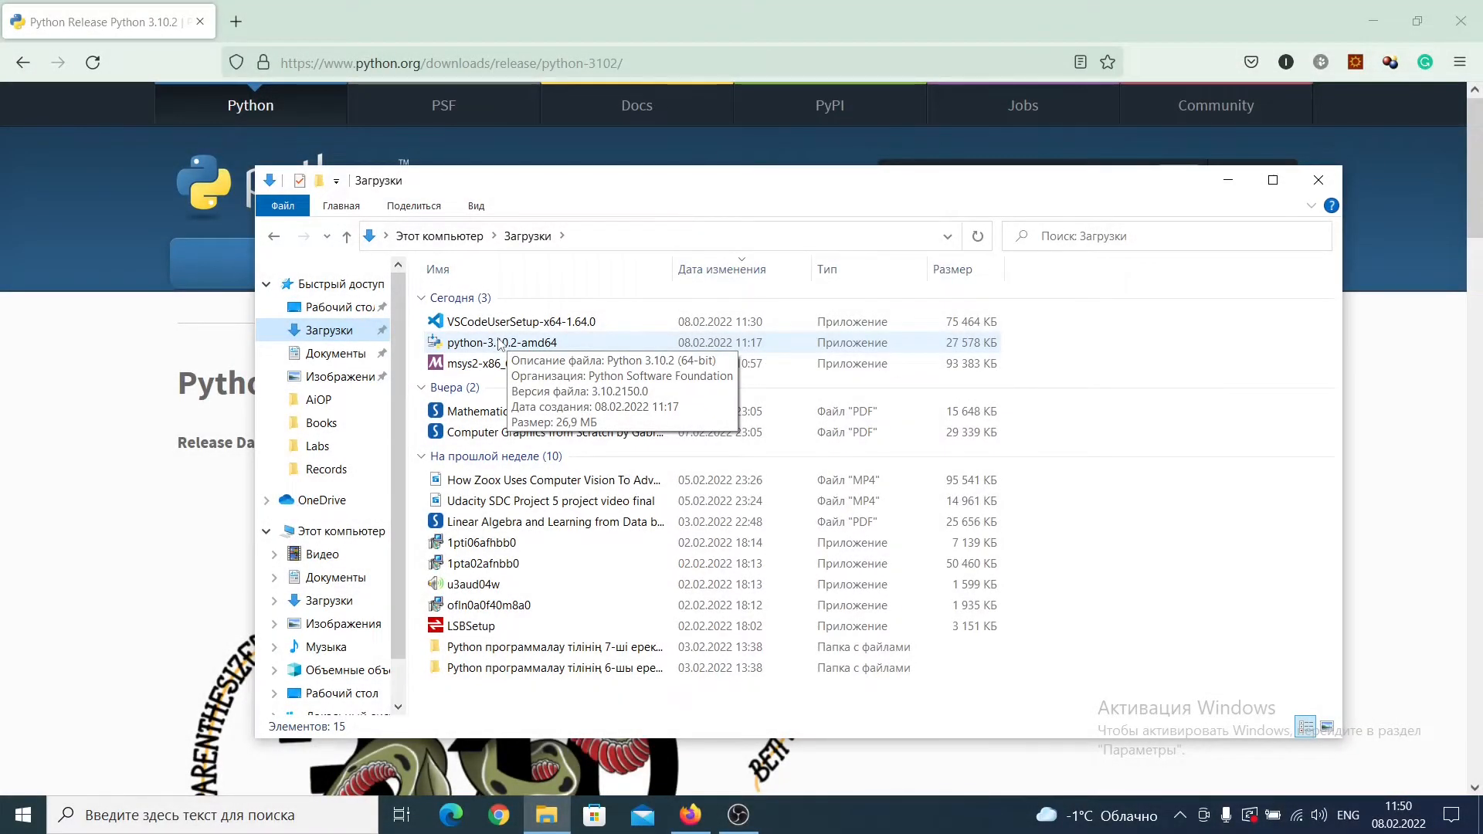
# Step: Run python-3.10.2-amd64, enable adding Python 3.10 to PATH, and continue a customized installation with the default optional features
pyautogui.doubleClick(499, 342)
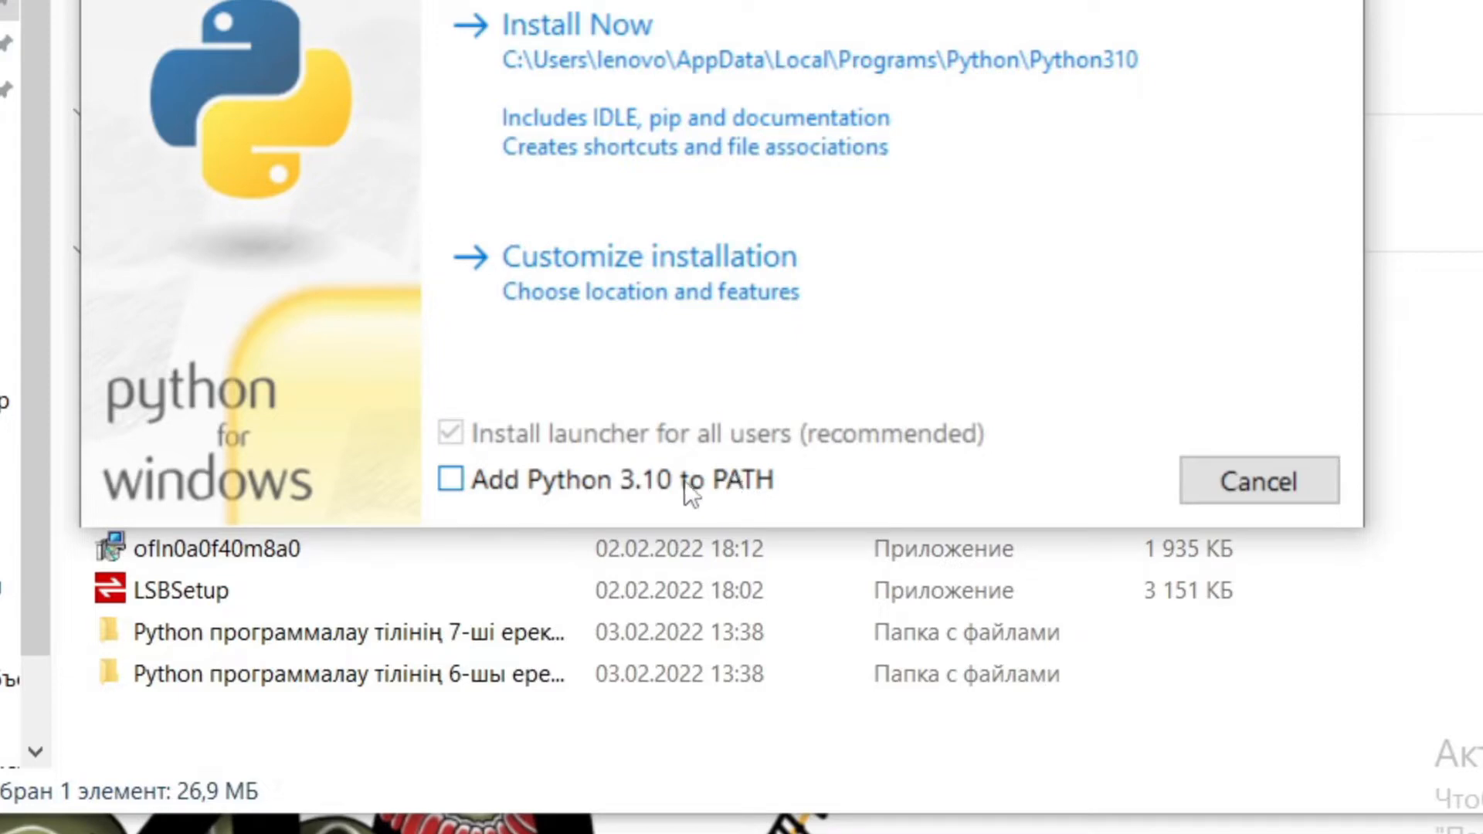
pyautogui.click(451, 479)
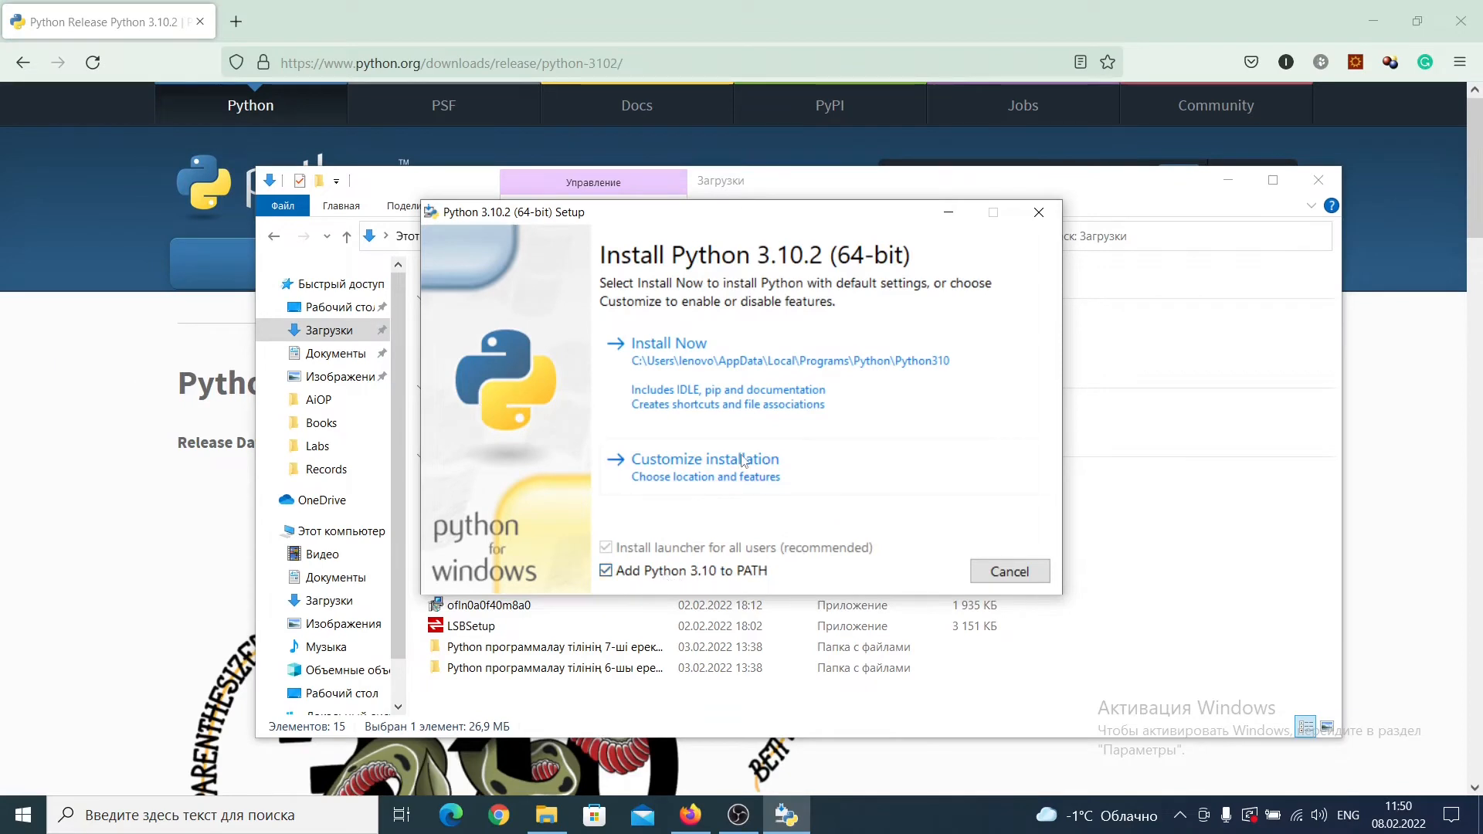
pyautogui.click(671, 467)
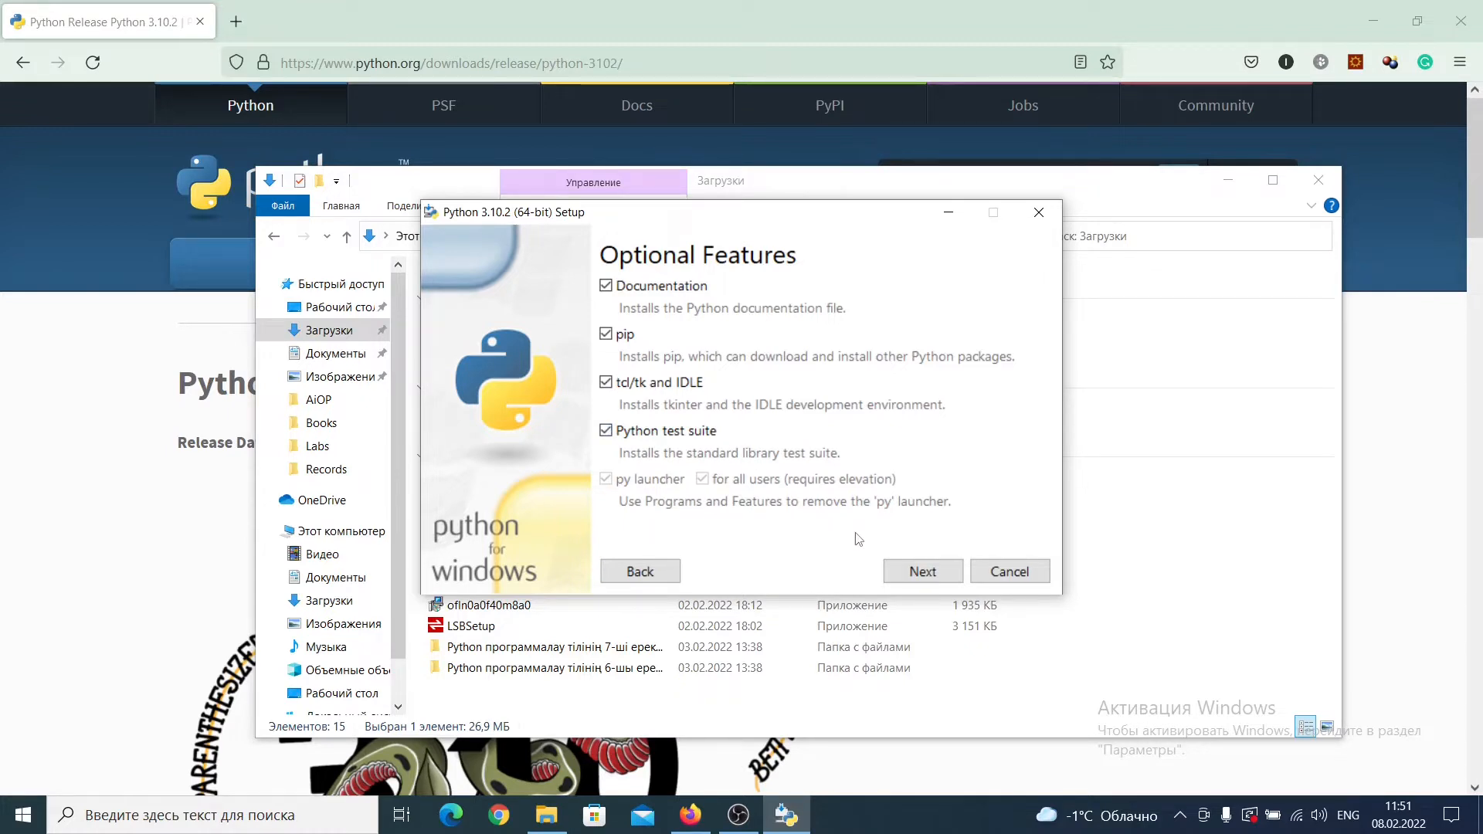
pyautogui.click(927, 572)
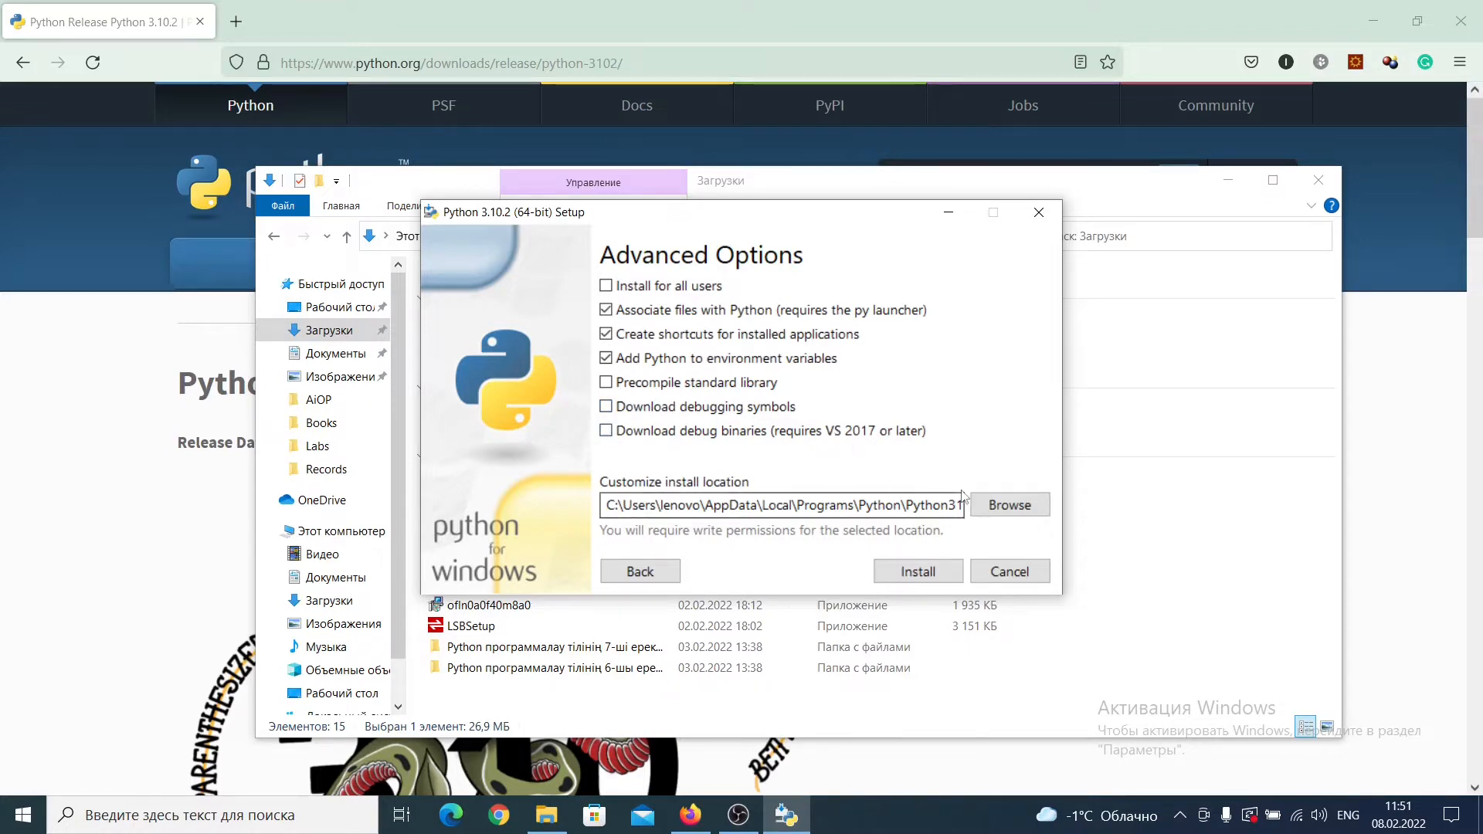
# Step: Browse for a custom install location and select the lenovo user folder on the local disk C:
pyautogui.click(1036, 504)
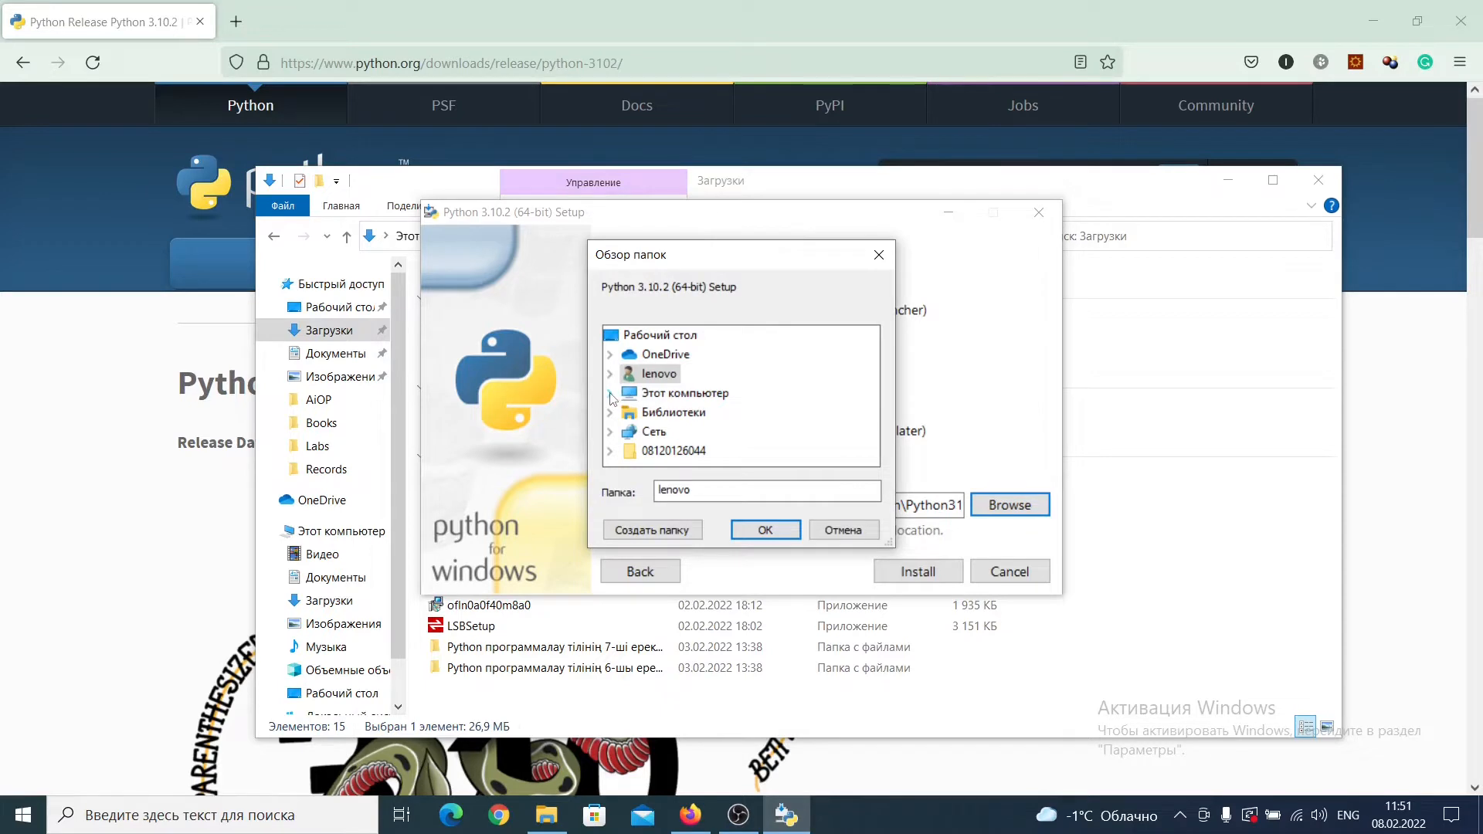
pyautogui.click(611, 394)
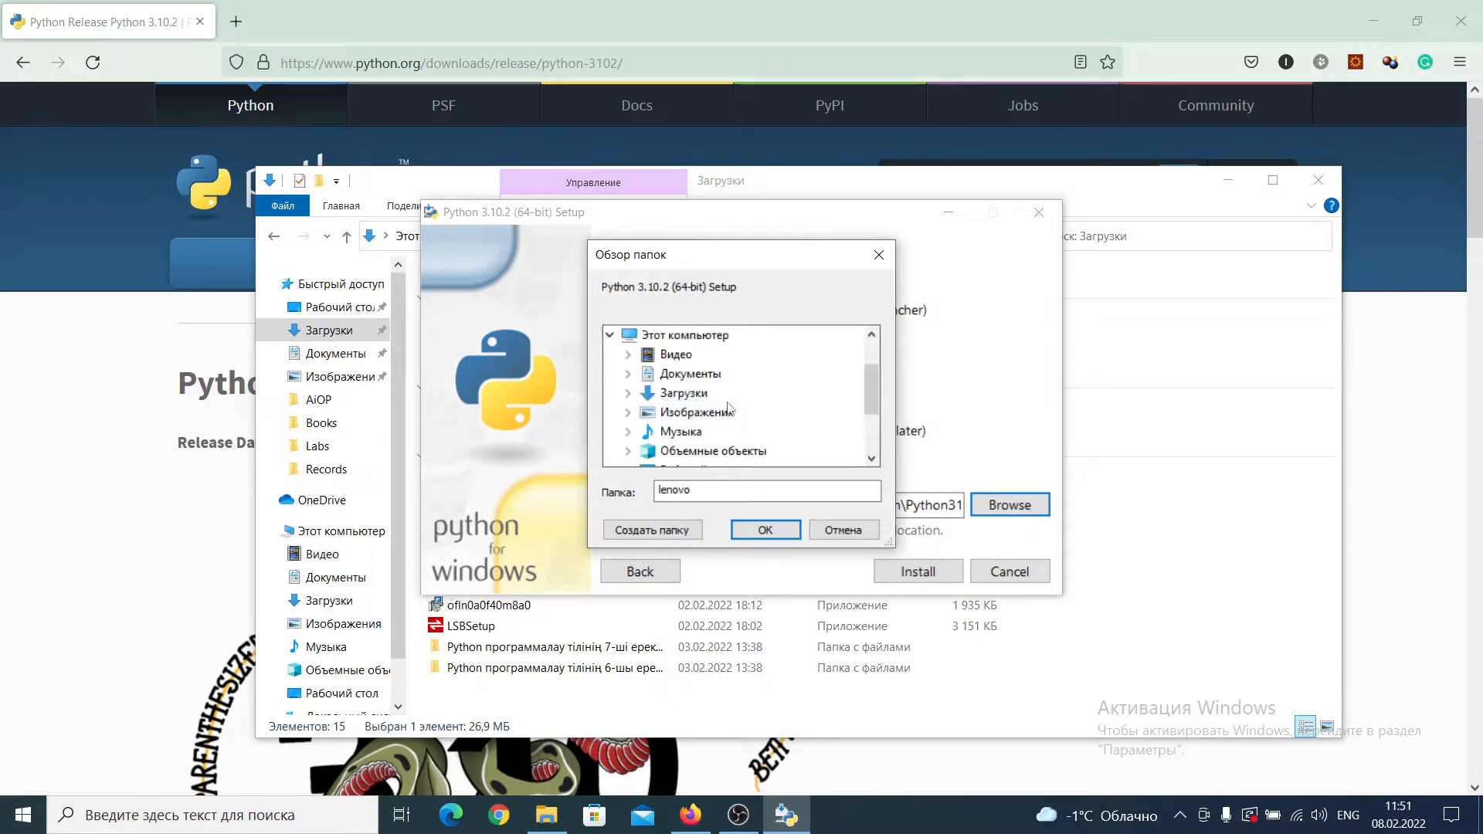
pyautogui.scroll(-1, 729, 409)
pyautogui.click(718, 431)
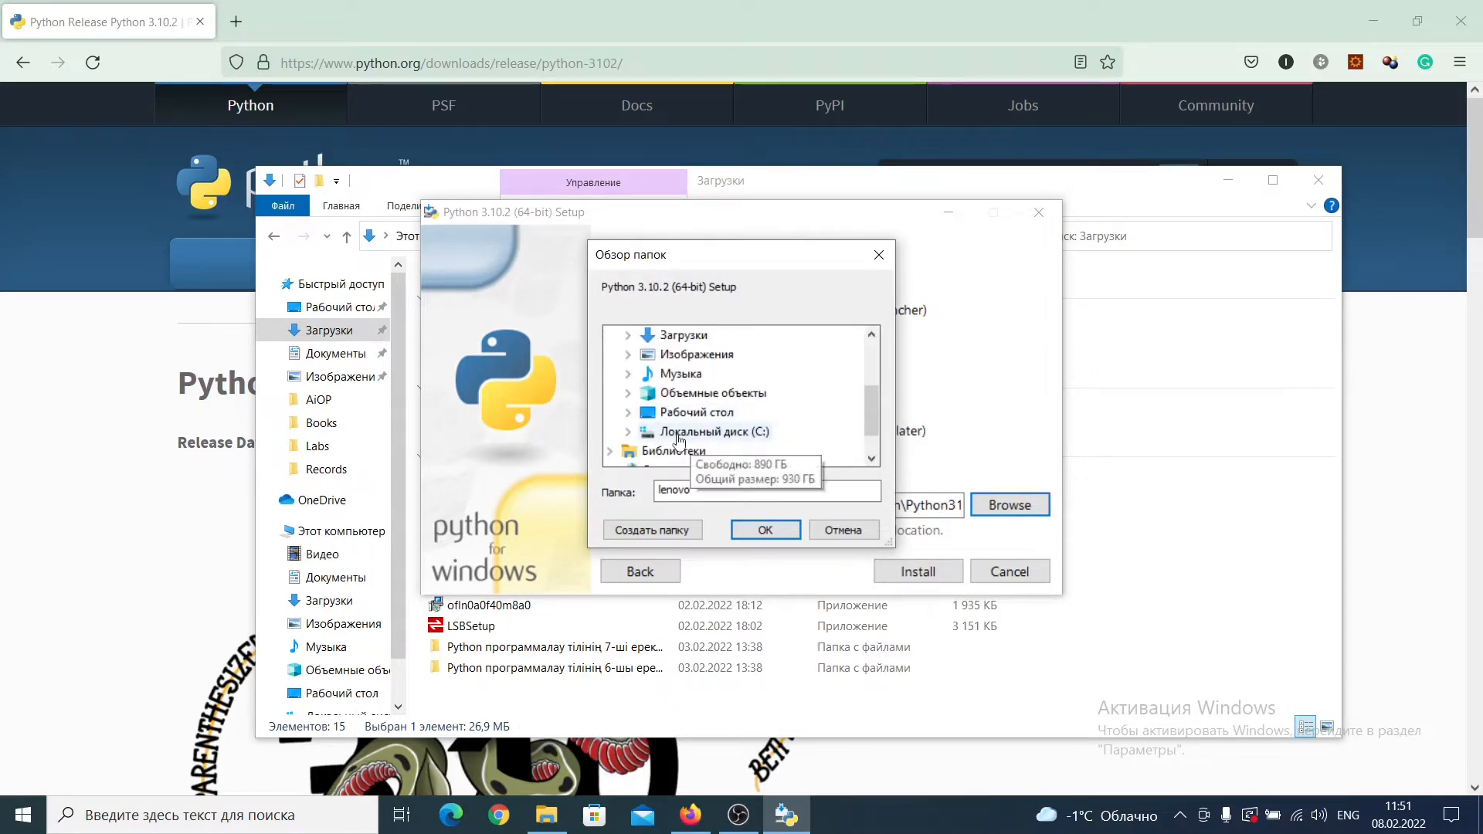
pyautogui.doubleClick(718, 431)
pyautogui.scroll(-1, 772, 411)
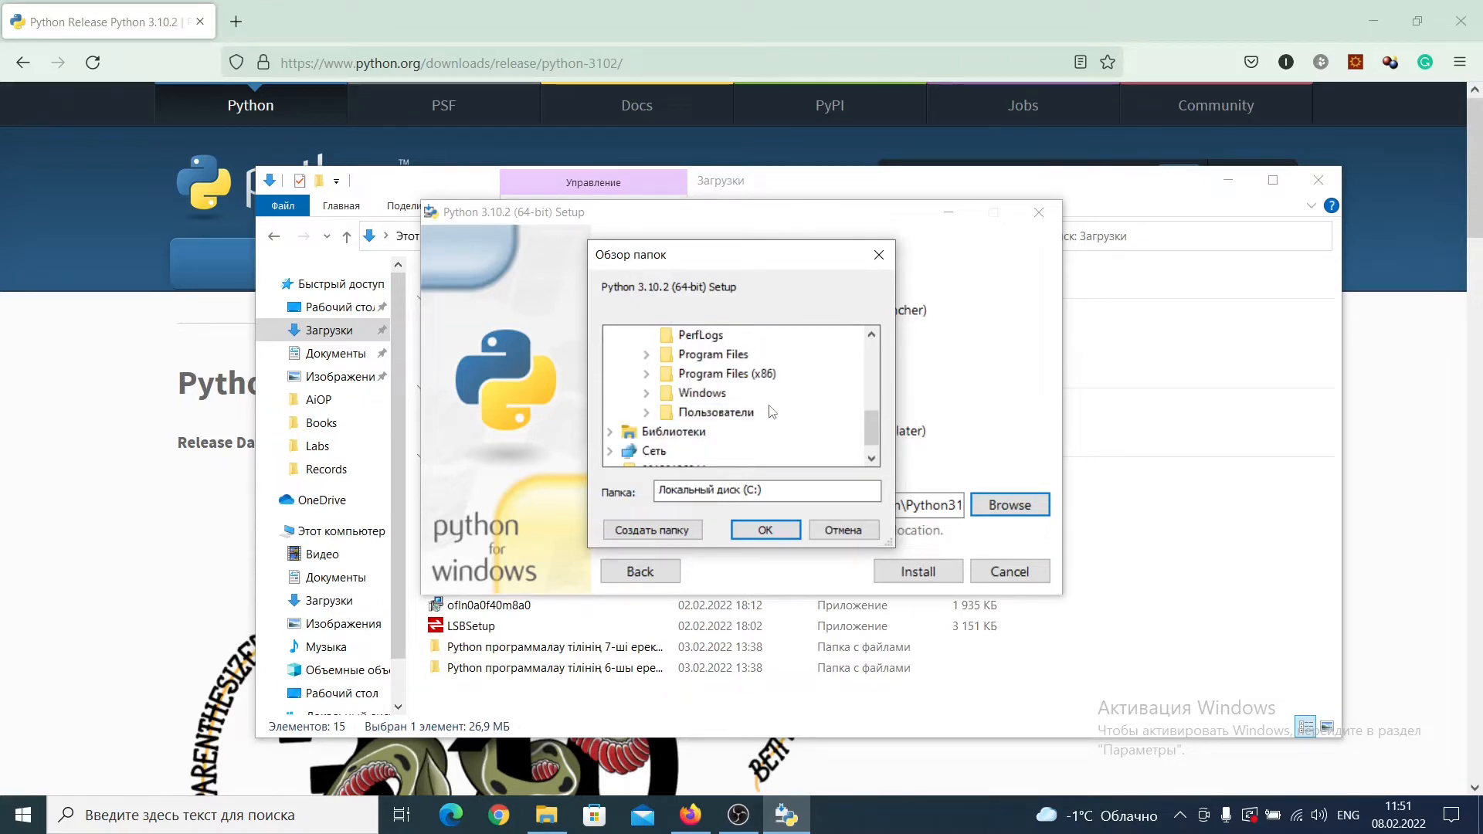
pyautogui.click(689, 415)
pyautogui.click(703, 432)
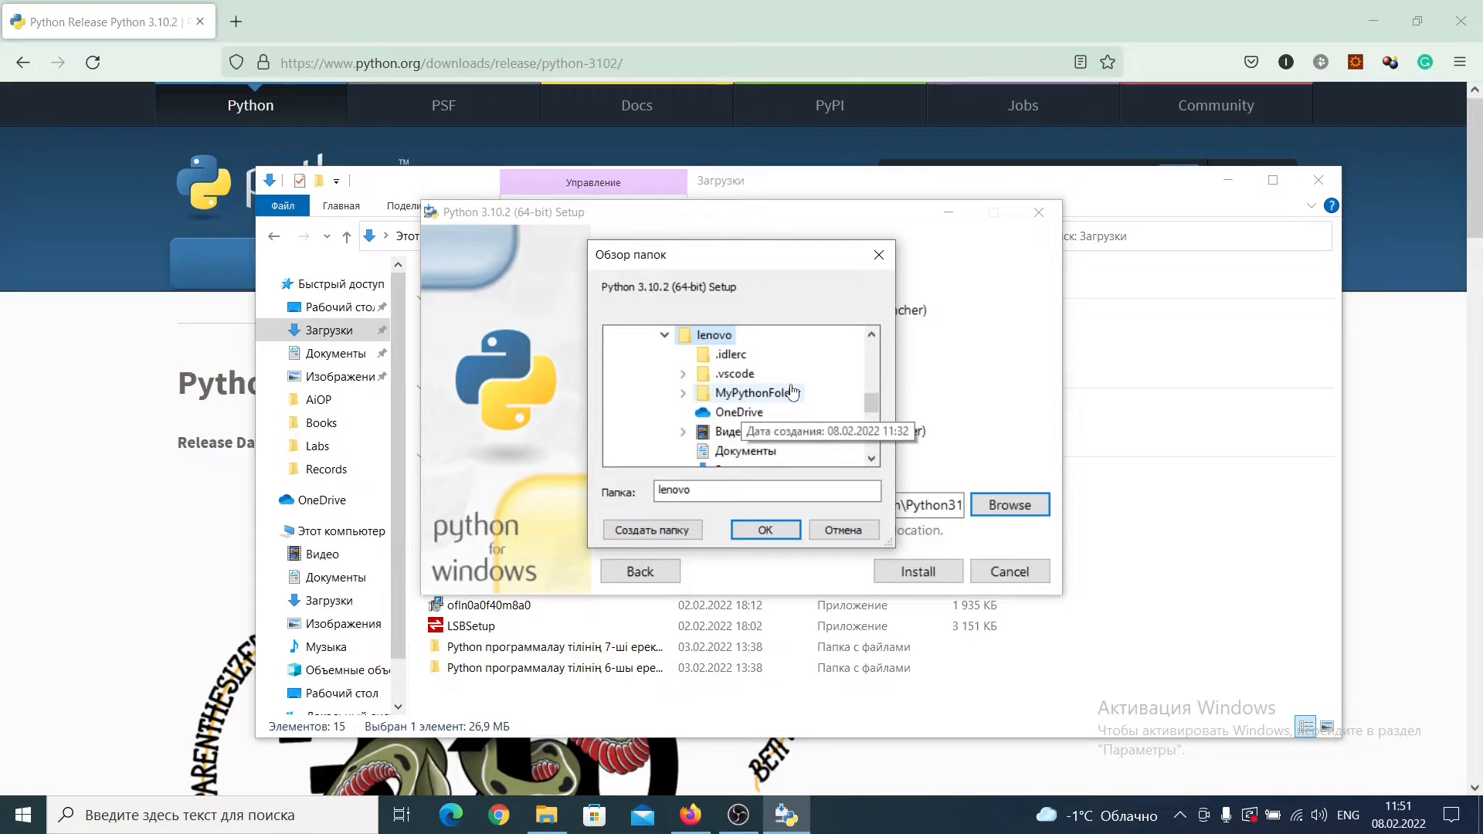
pyautogui.scroll(-2, 738, 413)
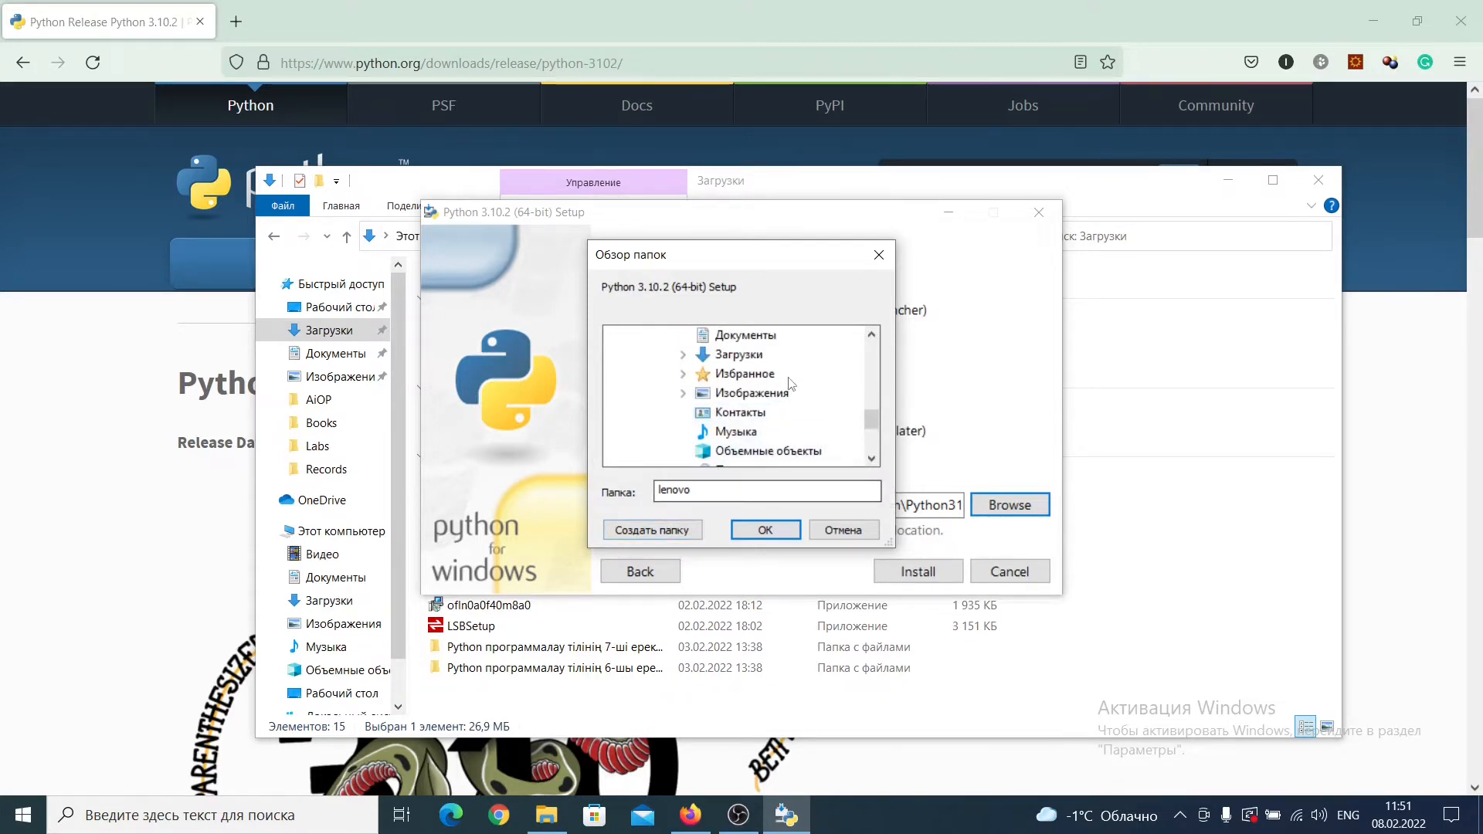
pyautogui.scroll(2, 791, 384)
# Step: Create a new folder named PythonSystems inside the selected user folder
pyautogui.click(652, 530)
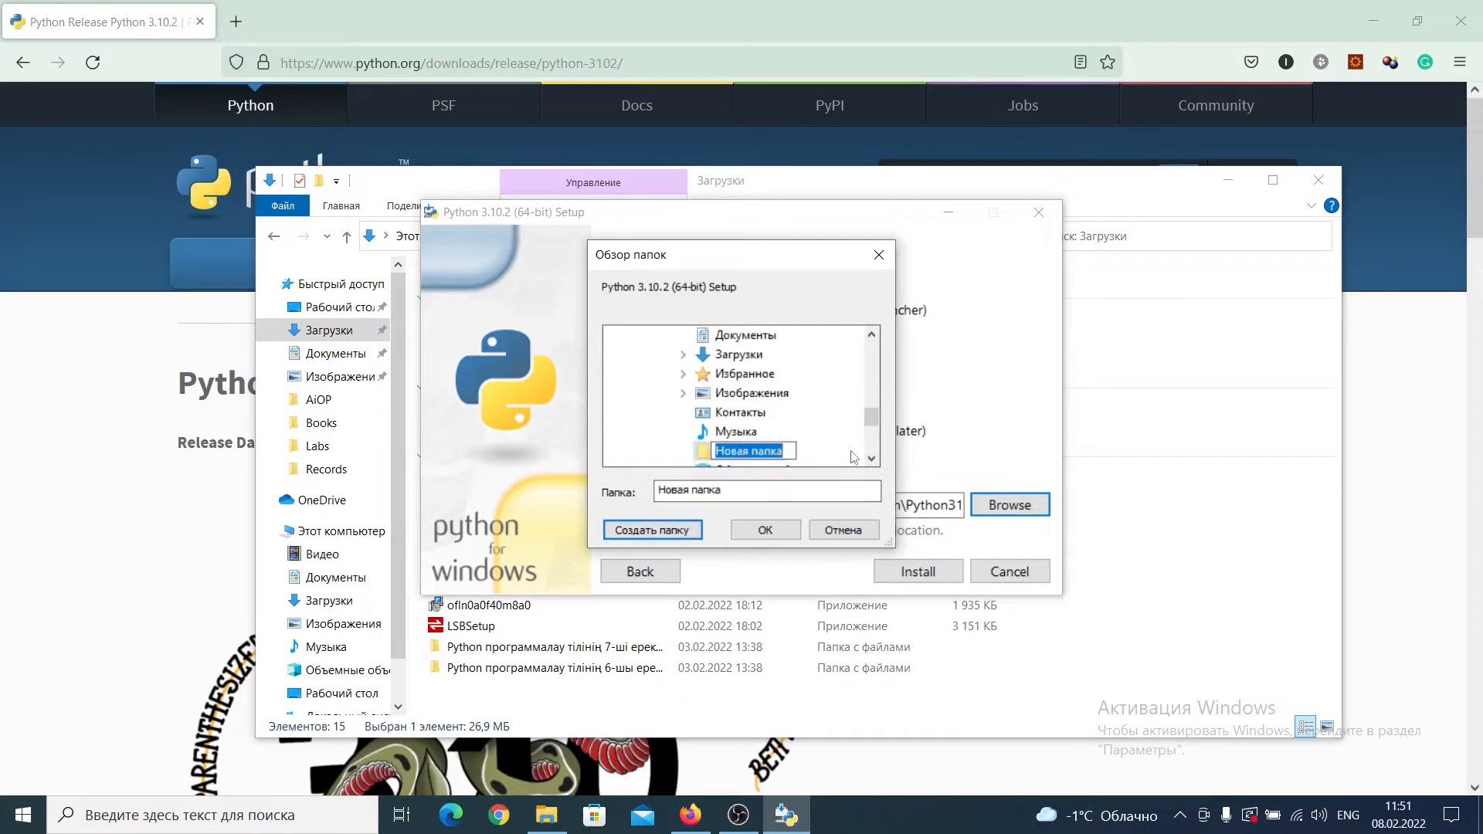
pyautogui.write('Python')
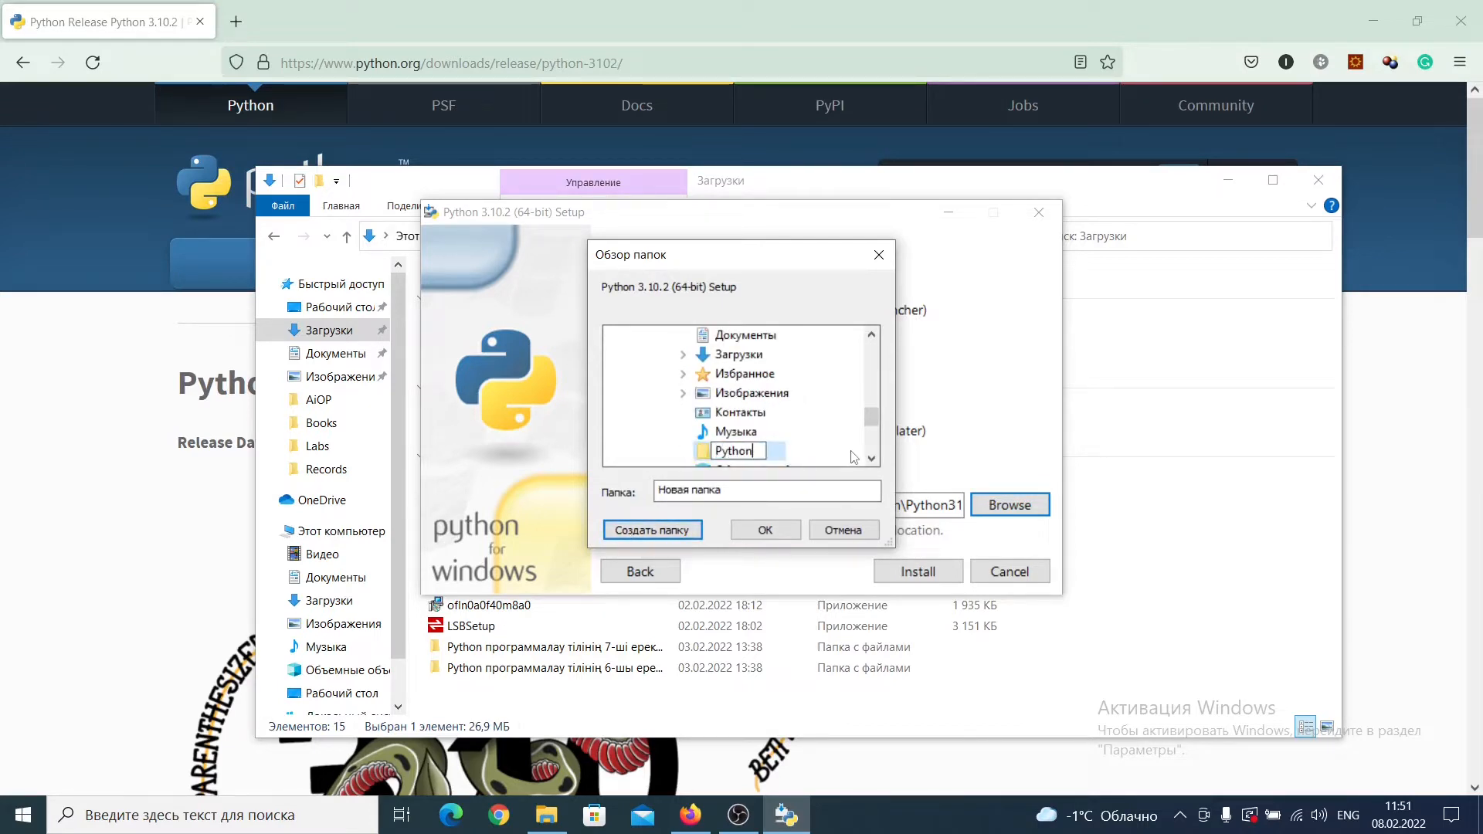
pyautogui.write('Systems')
pyautogui.press('Return')
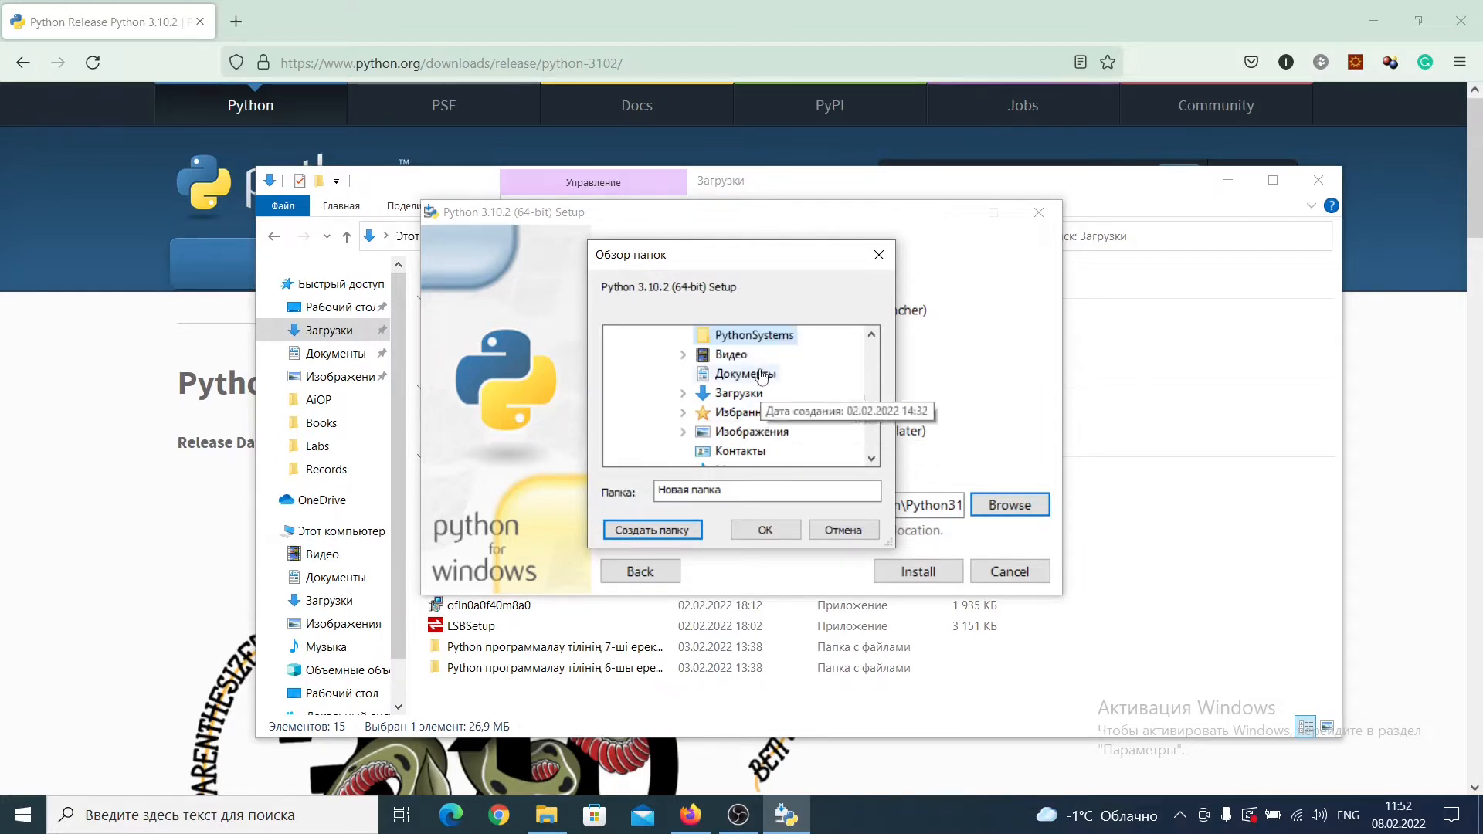
# Step: Confirm PythonSystems as the install location, install Python there, and close the setup when it finishes
pyautogui.scroll(1, 763, 396)
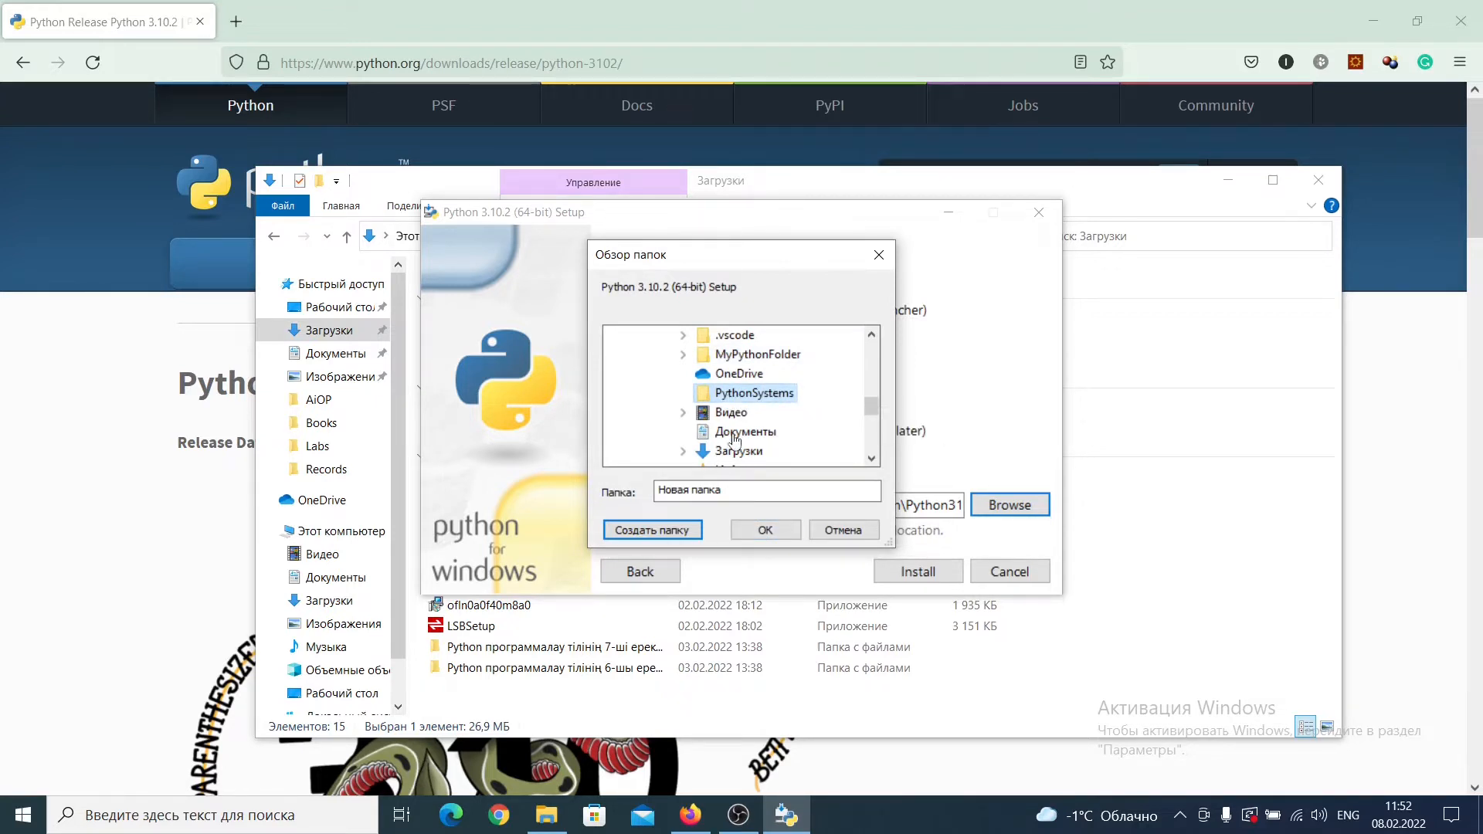
pyautogui.click(764, 529)
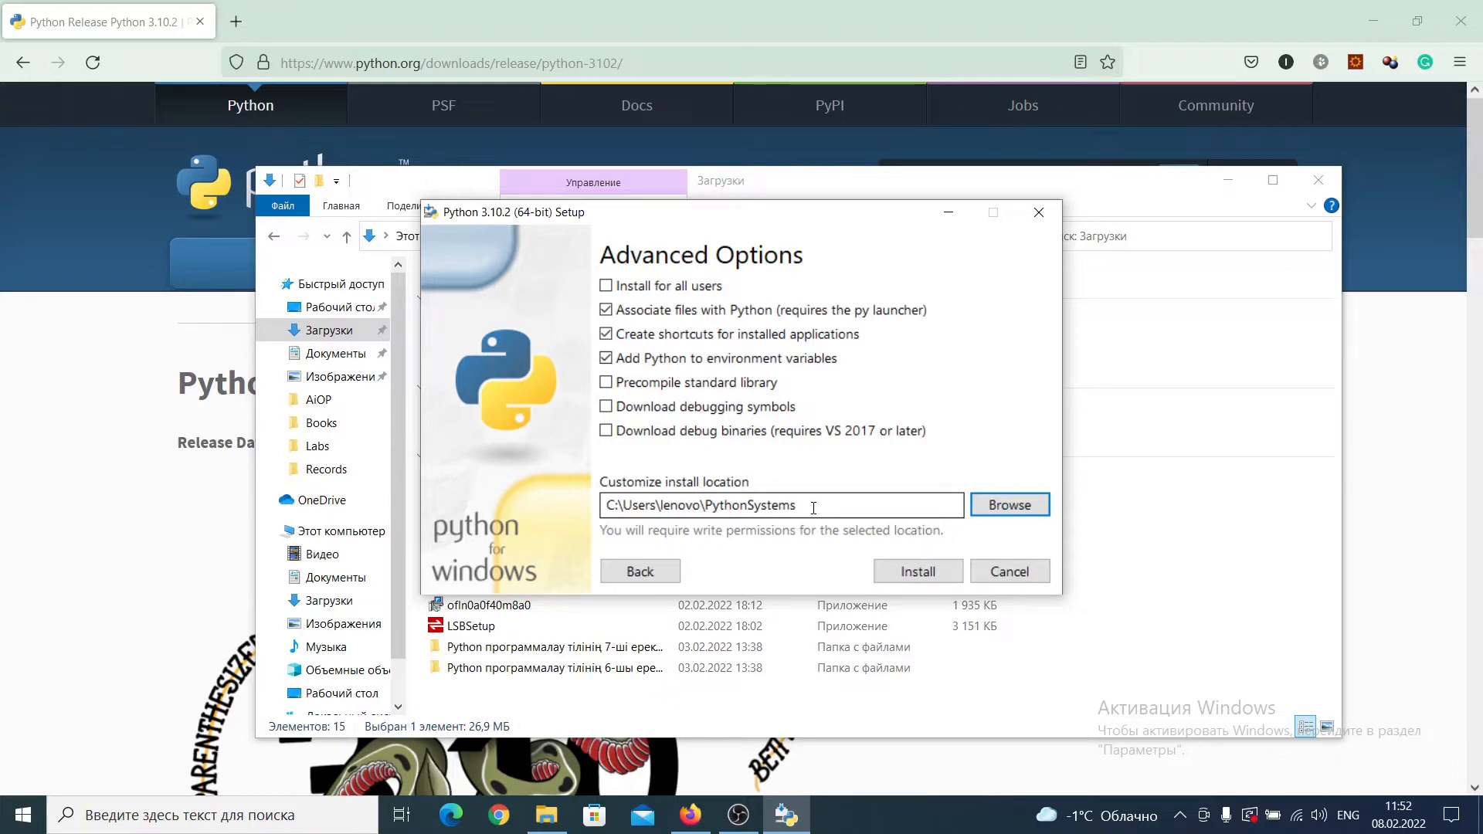
pyautogui.click(919, 574)
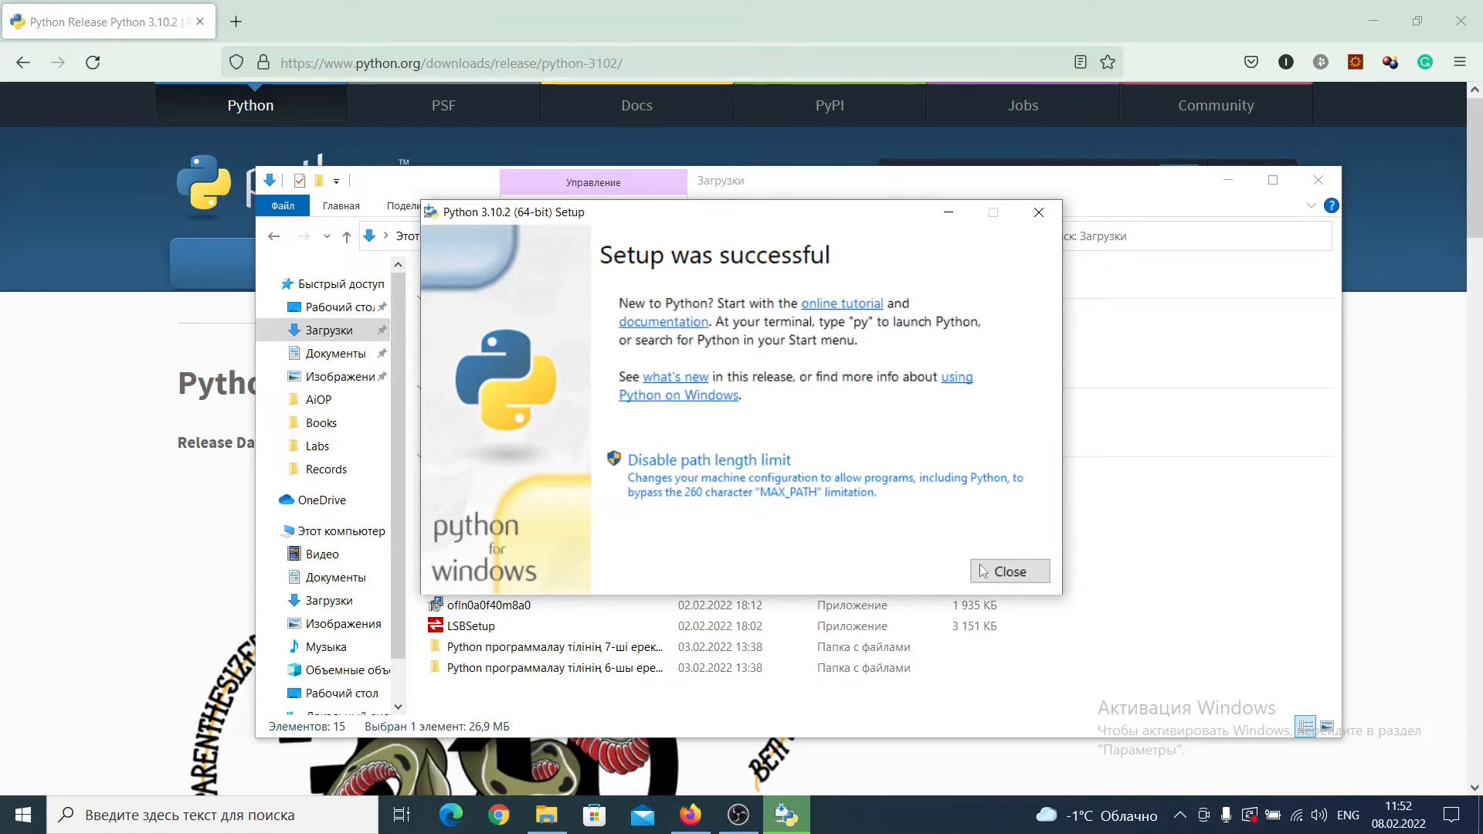
pyautogui.click(982, 571)
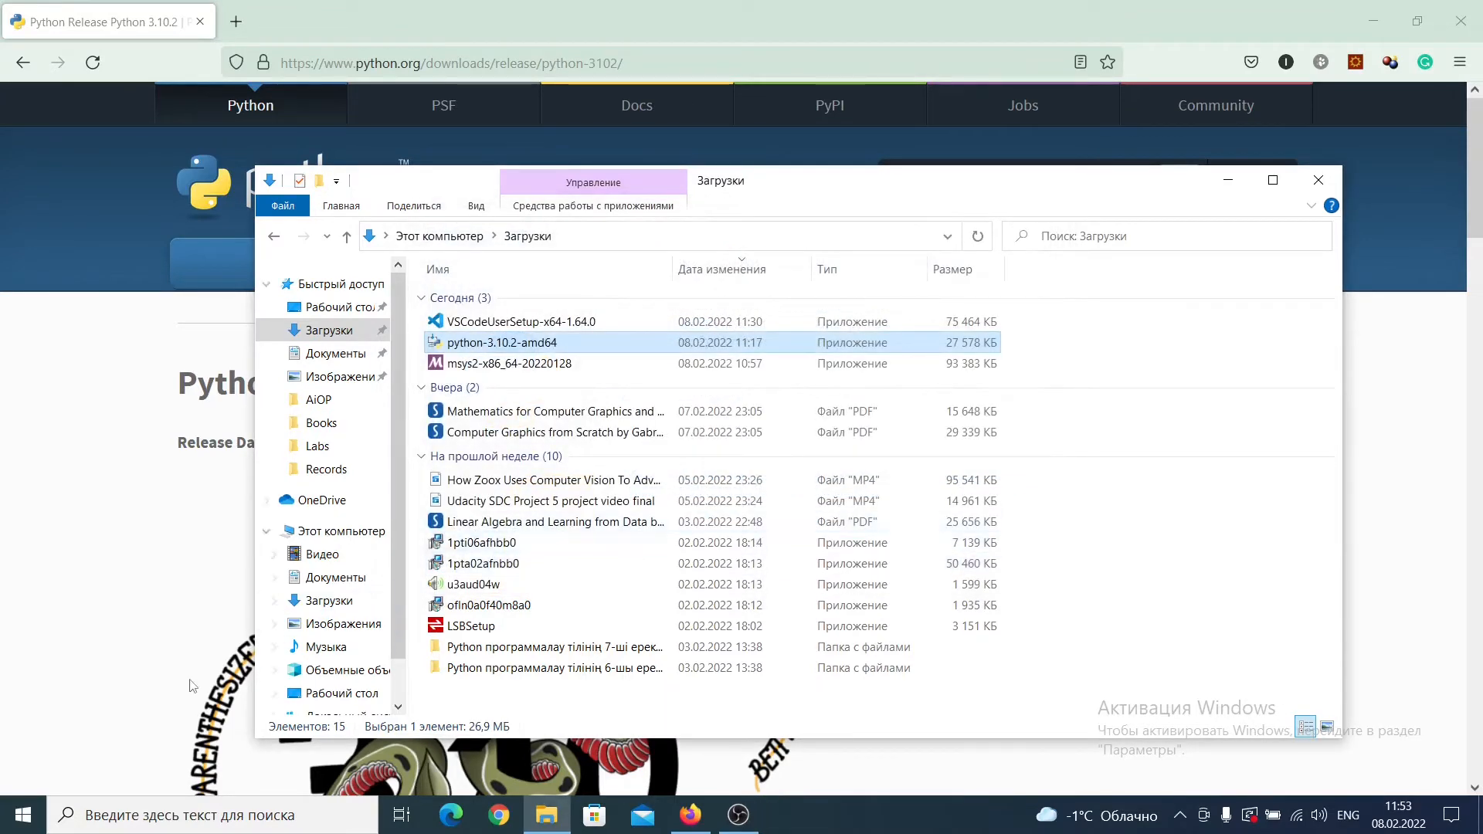
# Step: Switch to the Windows Command Prompt and check the Python version with python --version
pyautogui.click(133, 823)
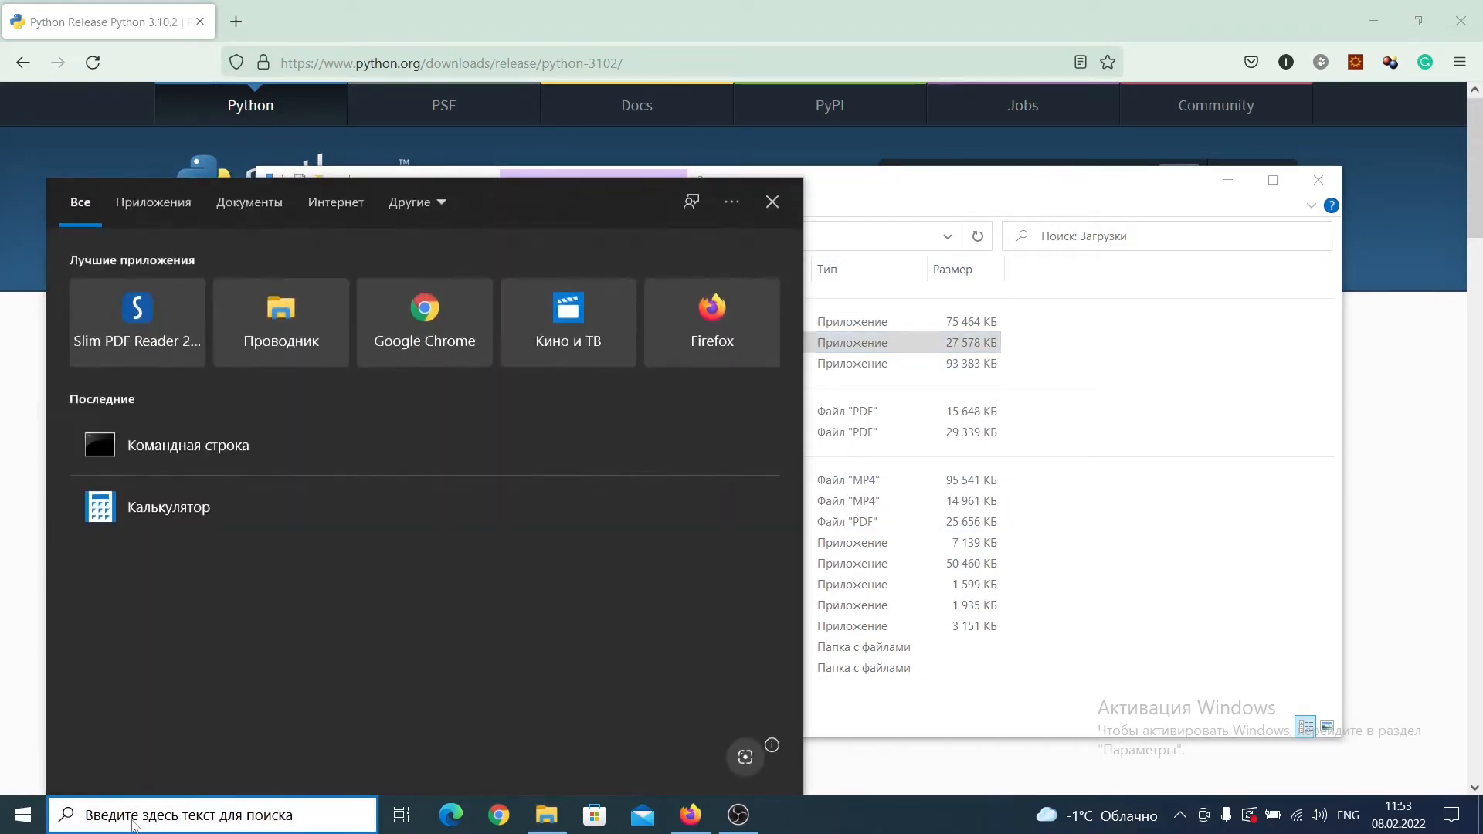
pyautogui.write('cmd')
pyautogui.press('Return')
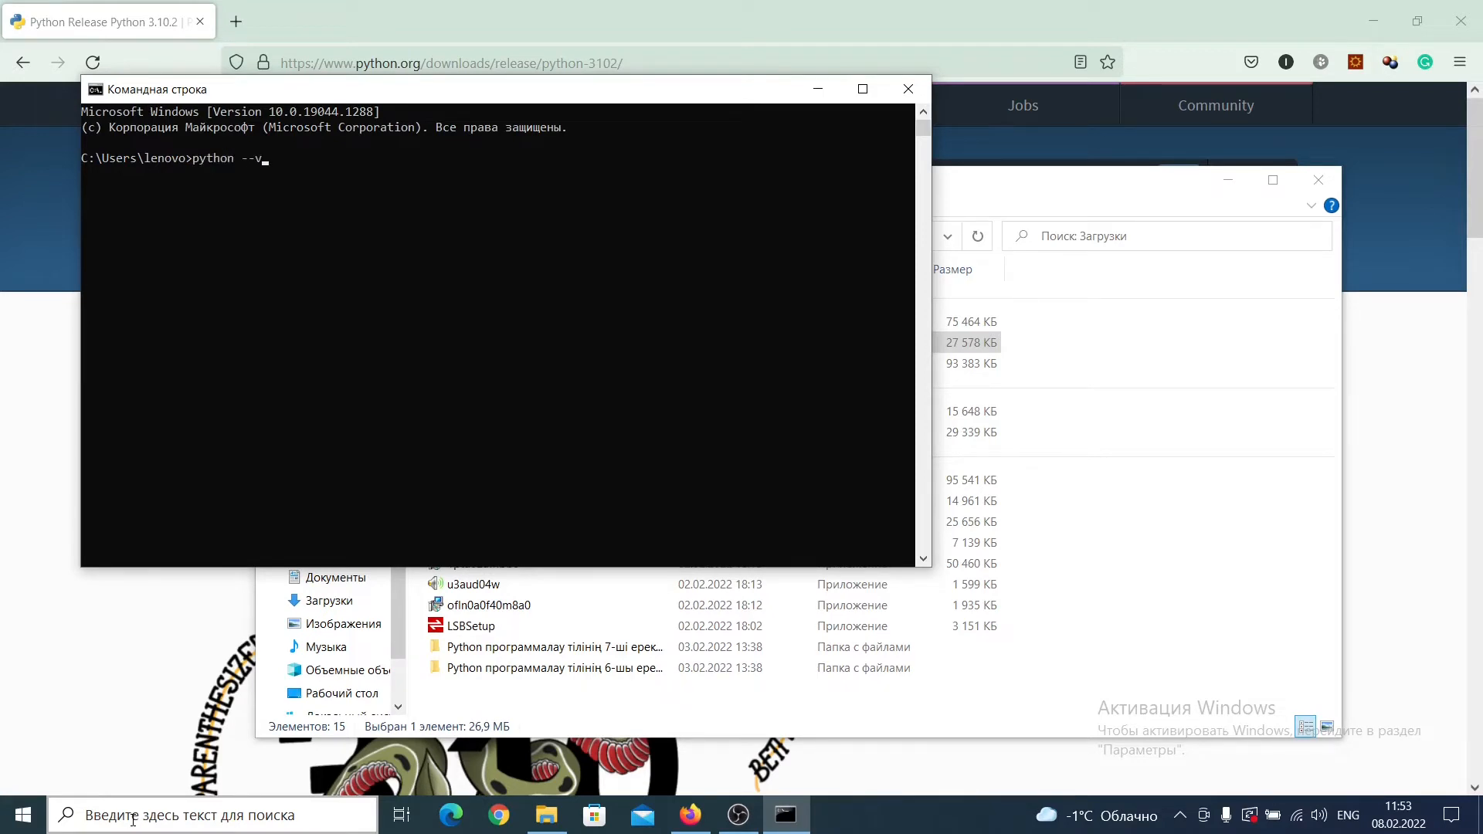
pyautogui.press('Return')
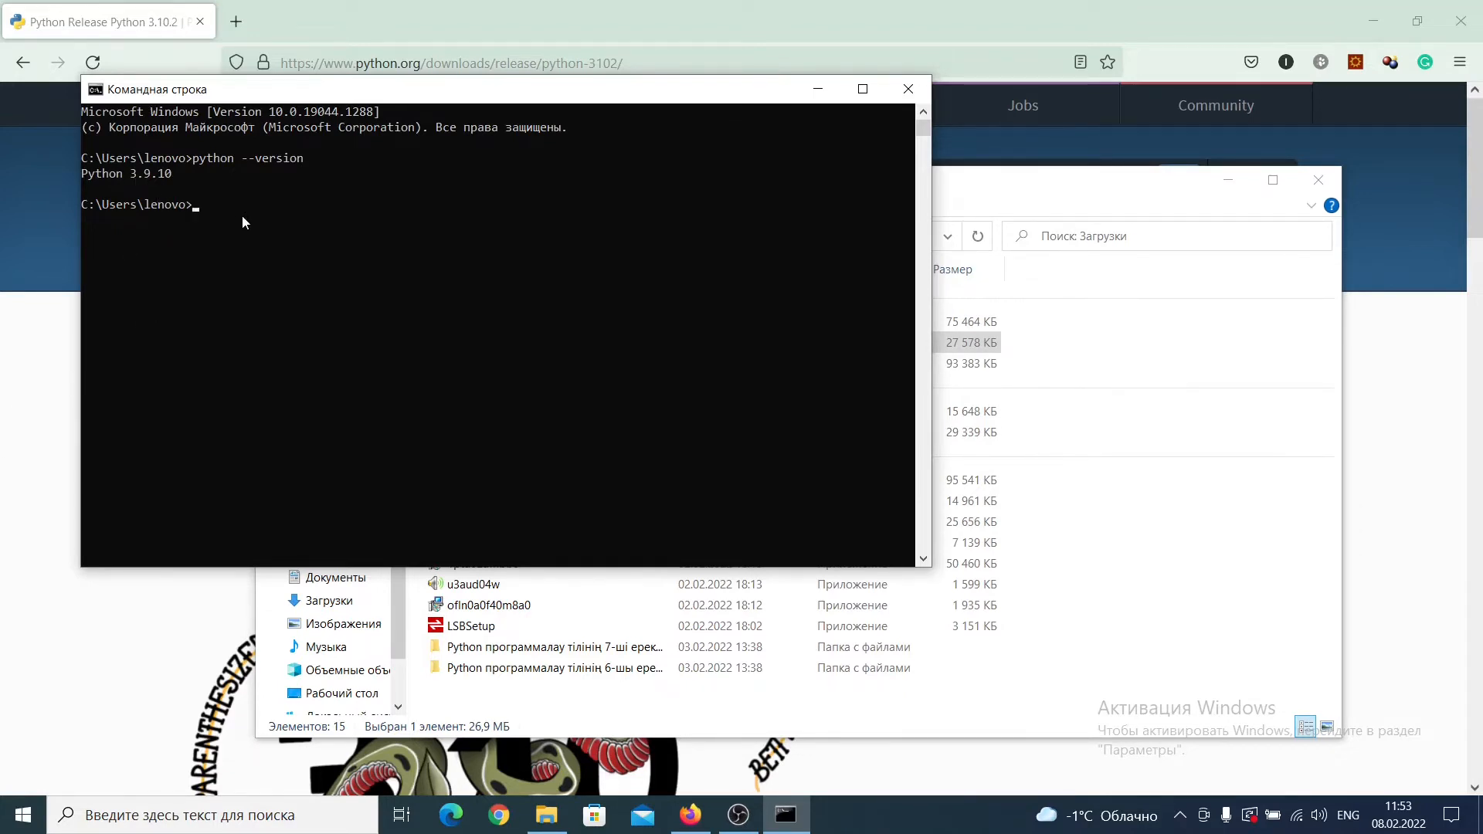
# Step: Start the Python interpreter in the Command Prompt and leave it with exit()
pyautogui.write('python')
pyautogui.press('Return')
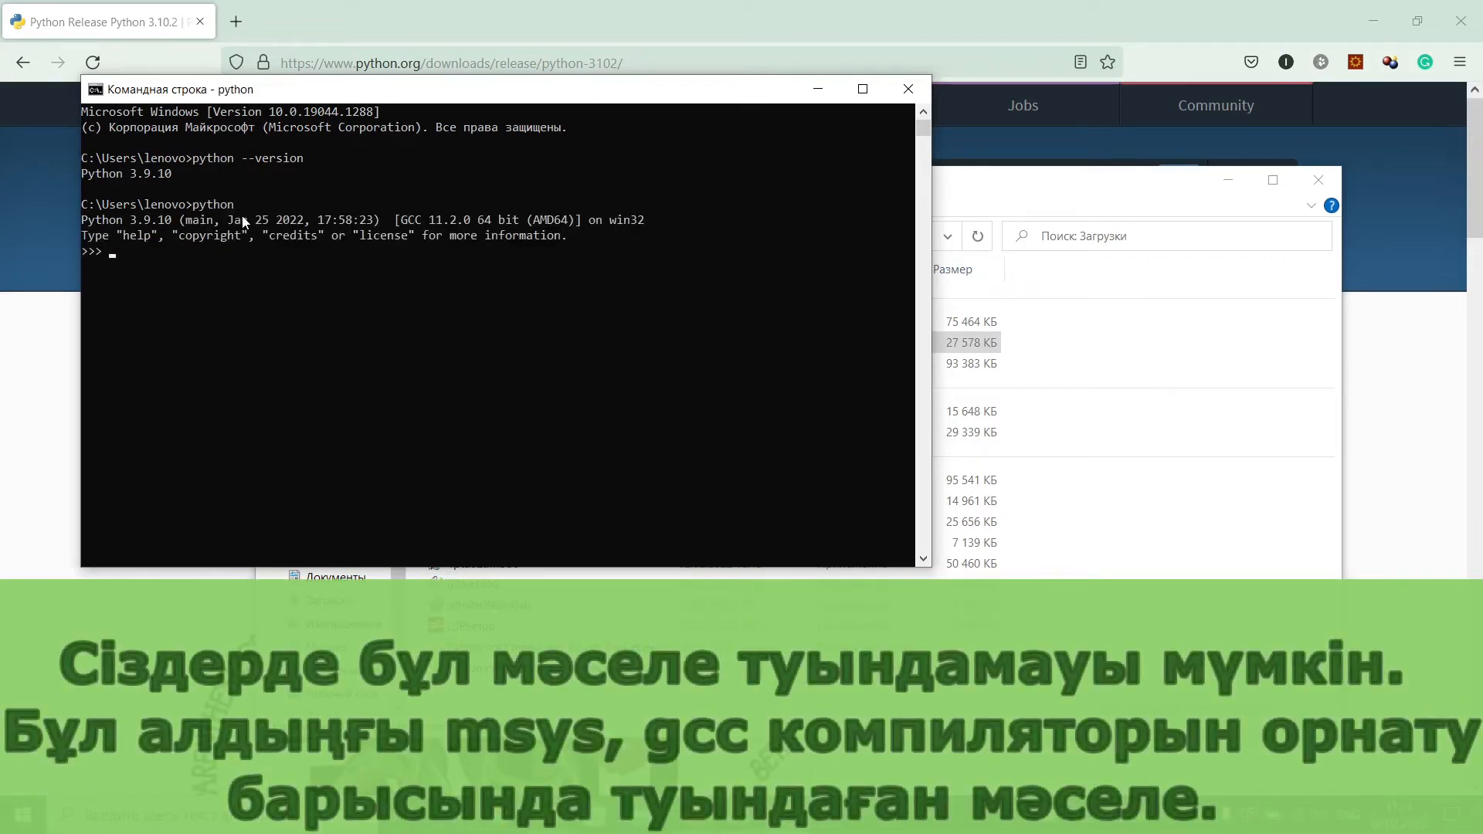
pyautogui.write('exit()')
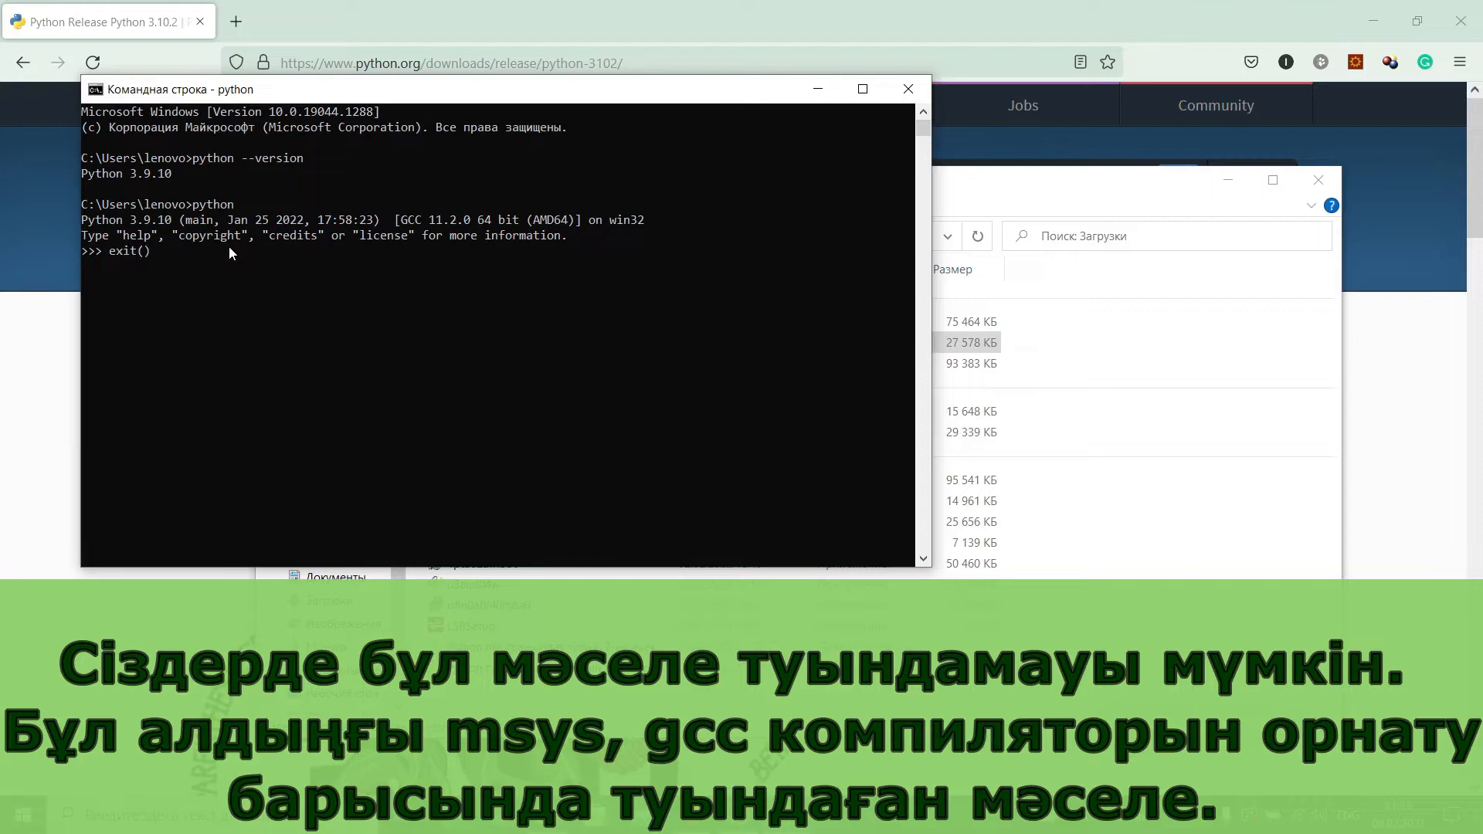
pyautogui.press('Return')
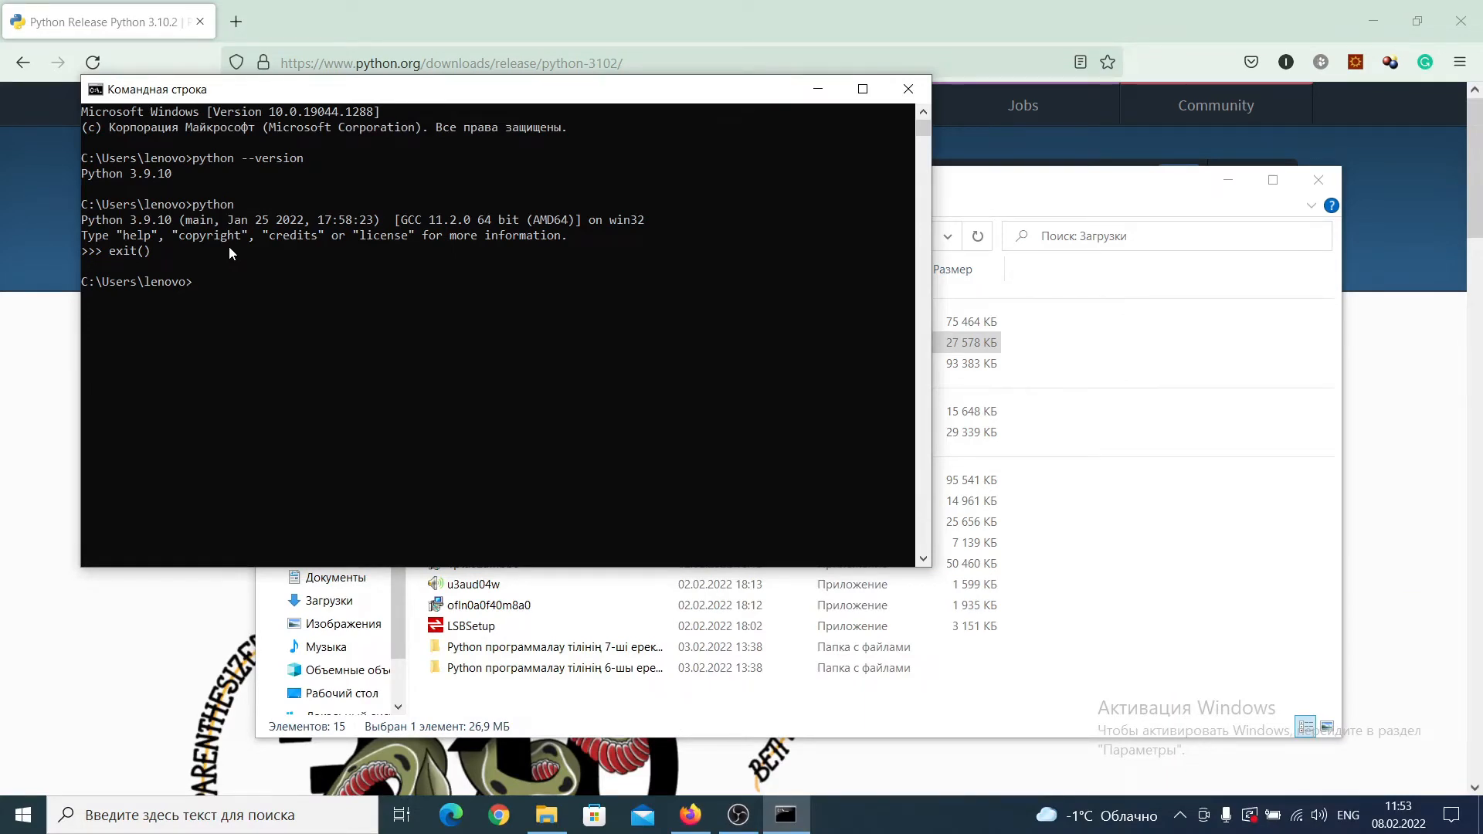
# Step: Check the version of the python3 command with python3 --version
pyautogui.write('python')
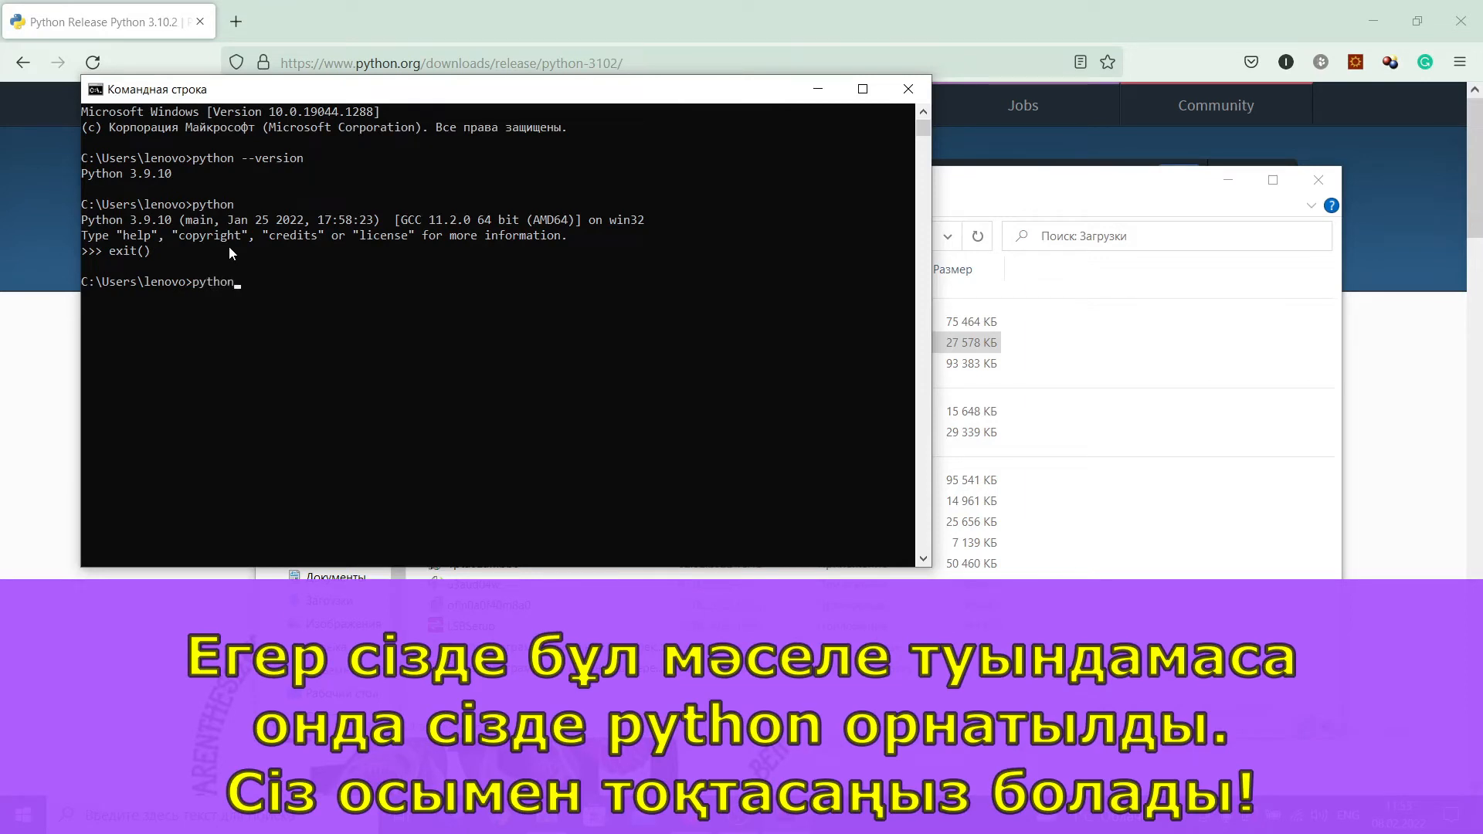
pyautogui.write('3 --version')
pyautogui.press('Return')
# Step: Switch to Windows Settings and open the environment variables through the advanced system settings on the system's About page
pyautogui.press('super')
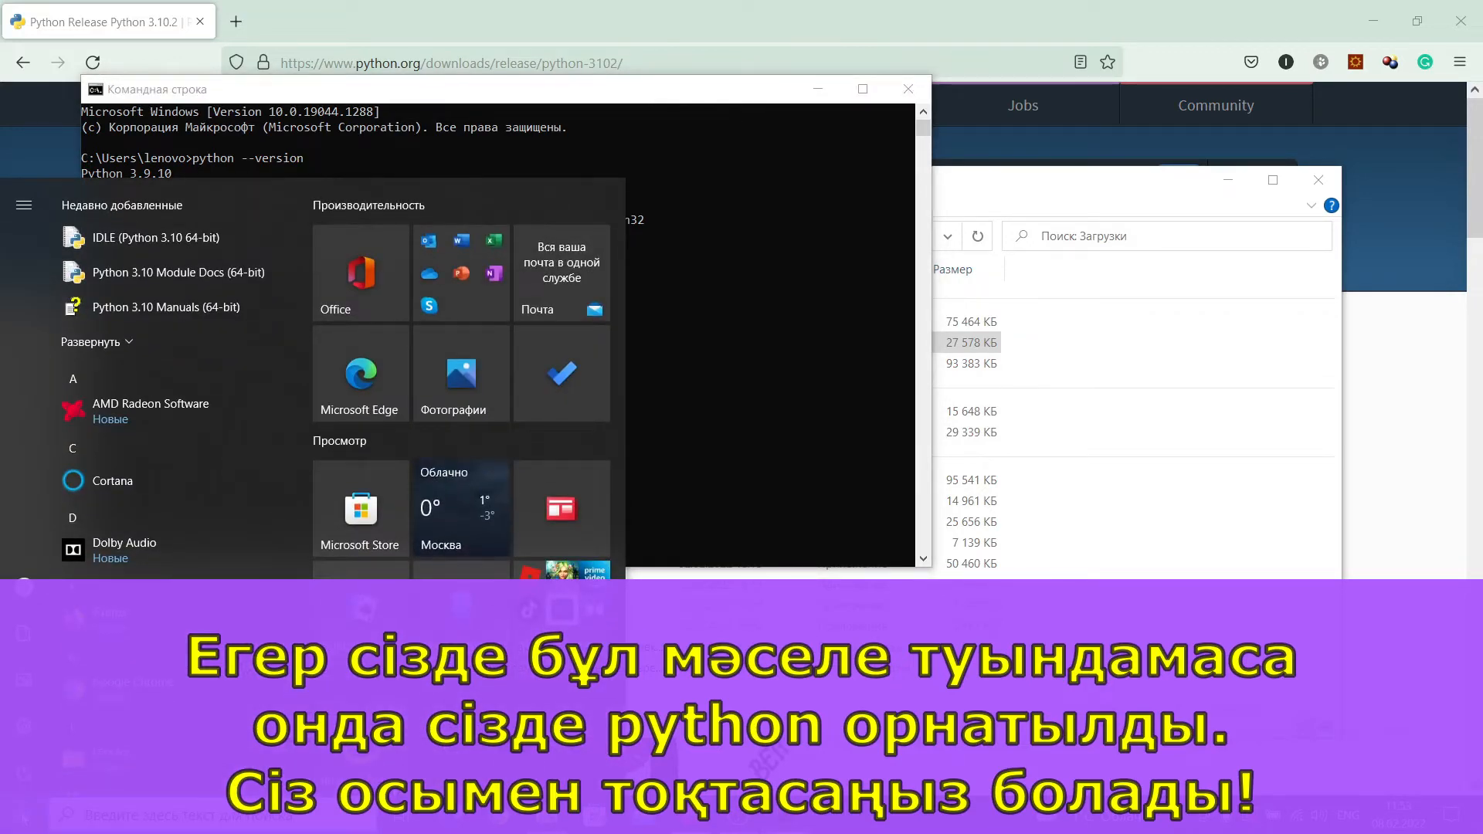
pyautogui.click(31, 730)
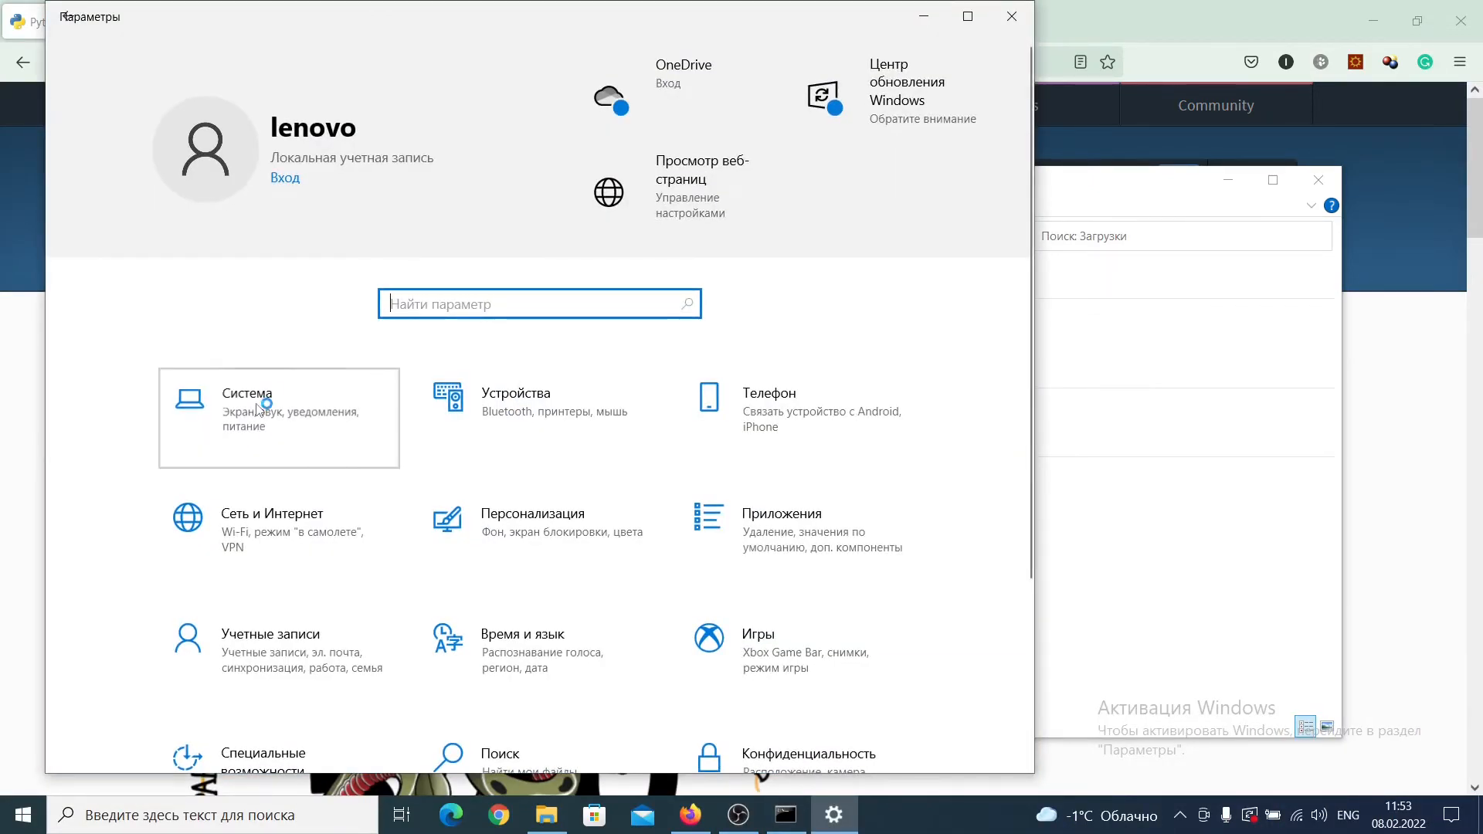
pyautogui.click(257, 403)
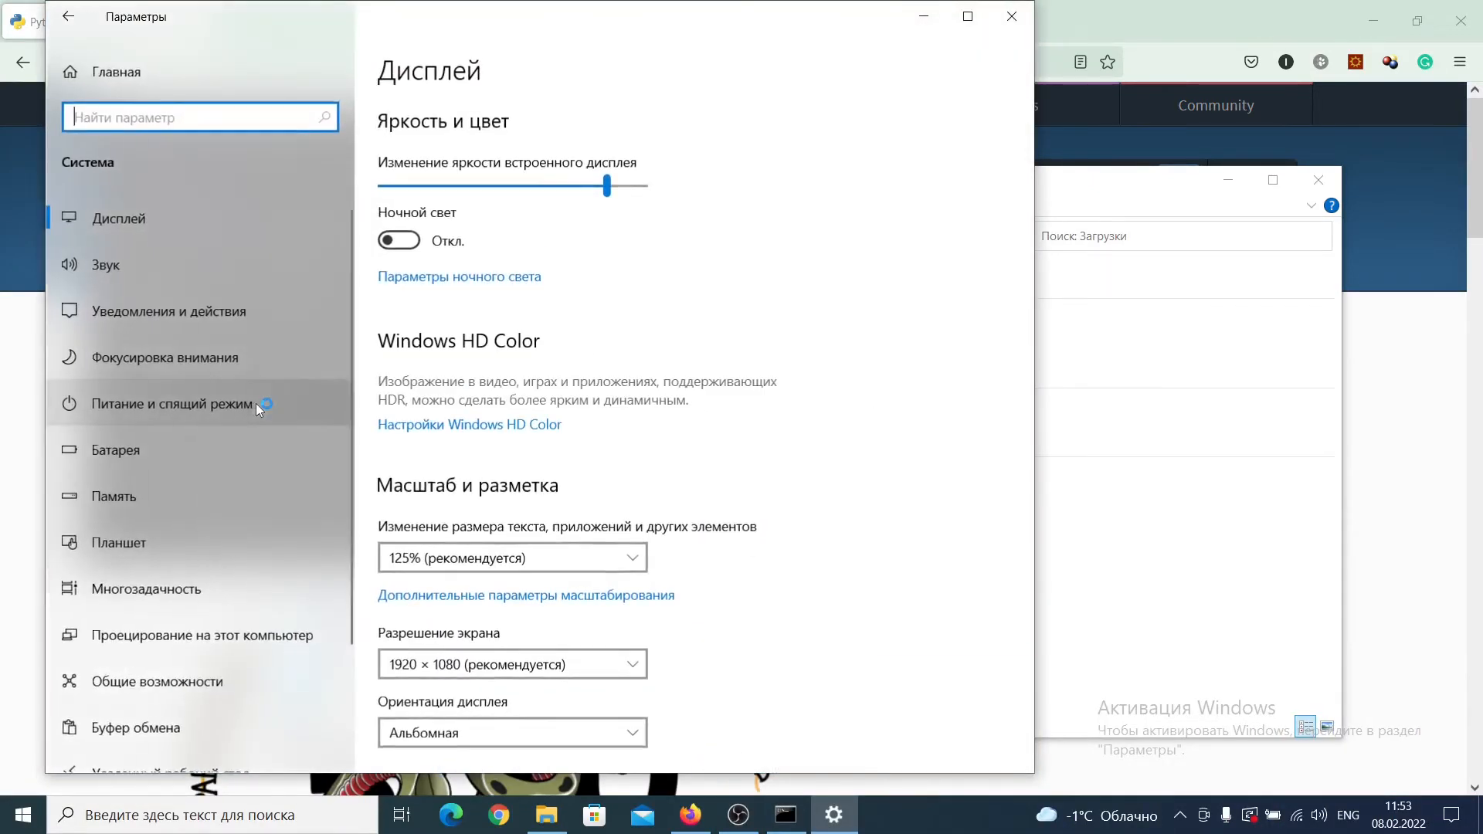
pyautogui.scroll(-3, 203, 475)
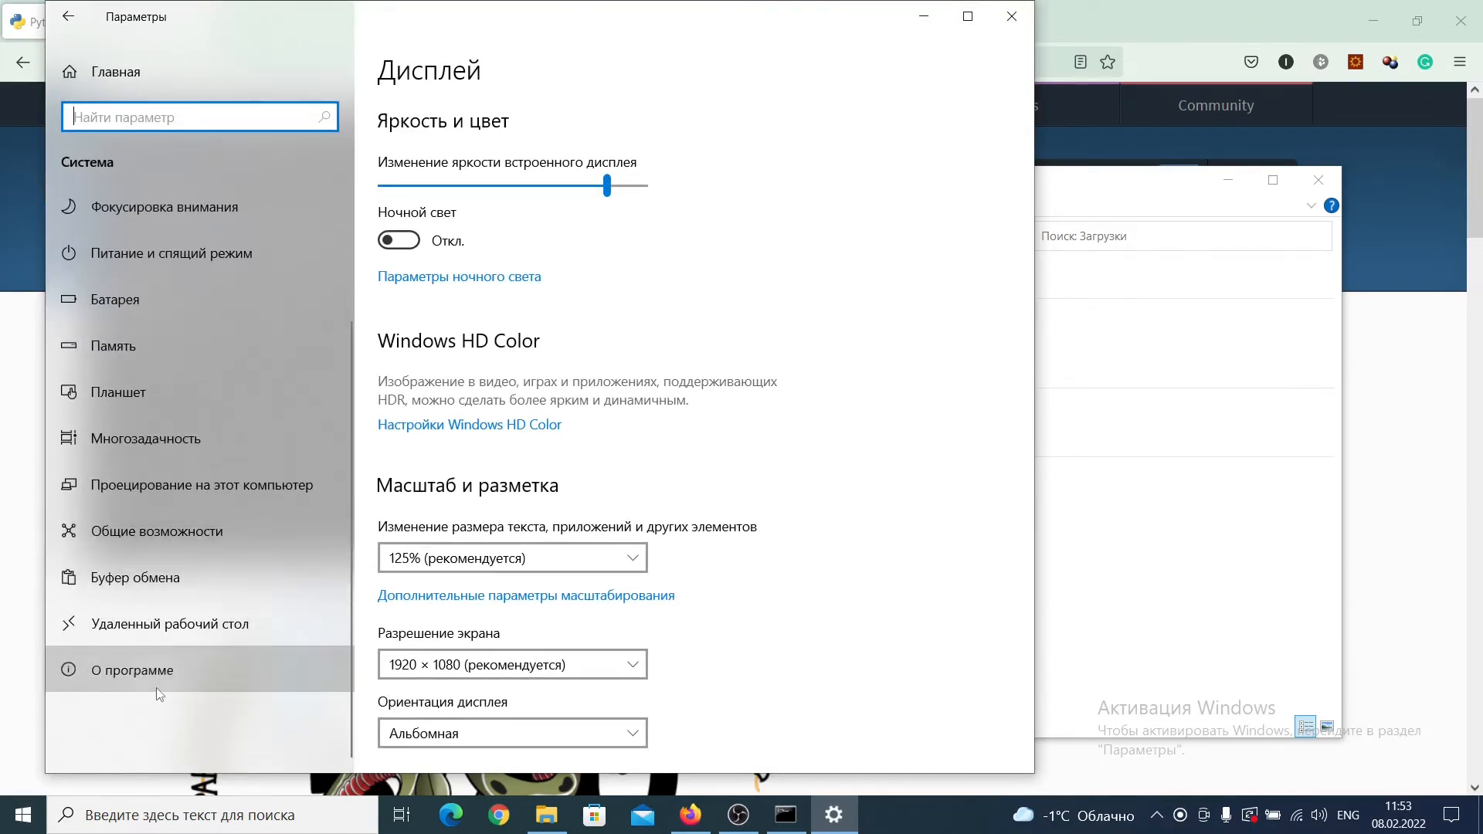
pyautogui.click(156, 688)
pyautogui.scroll(-10, 577, 450)
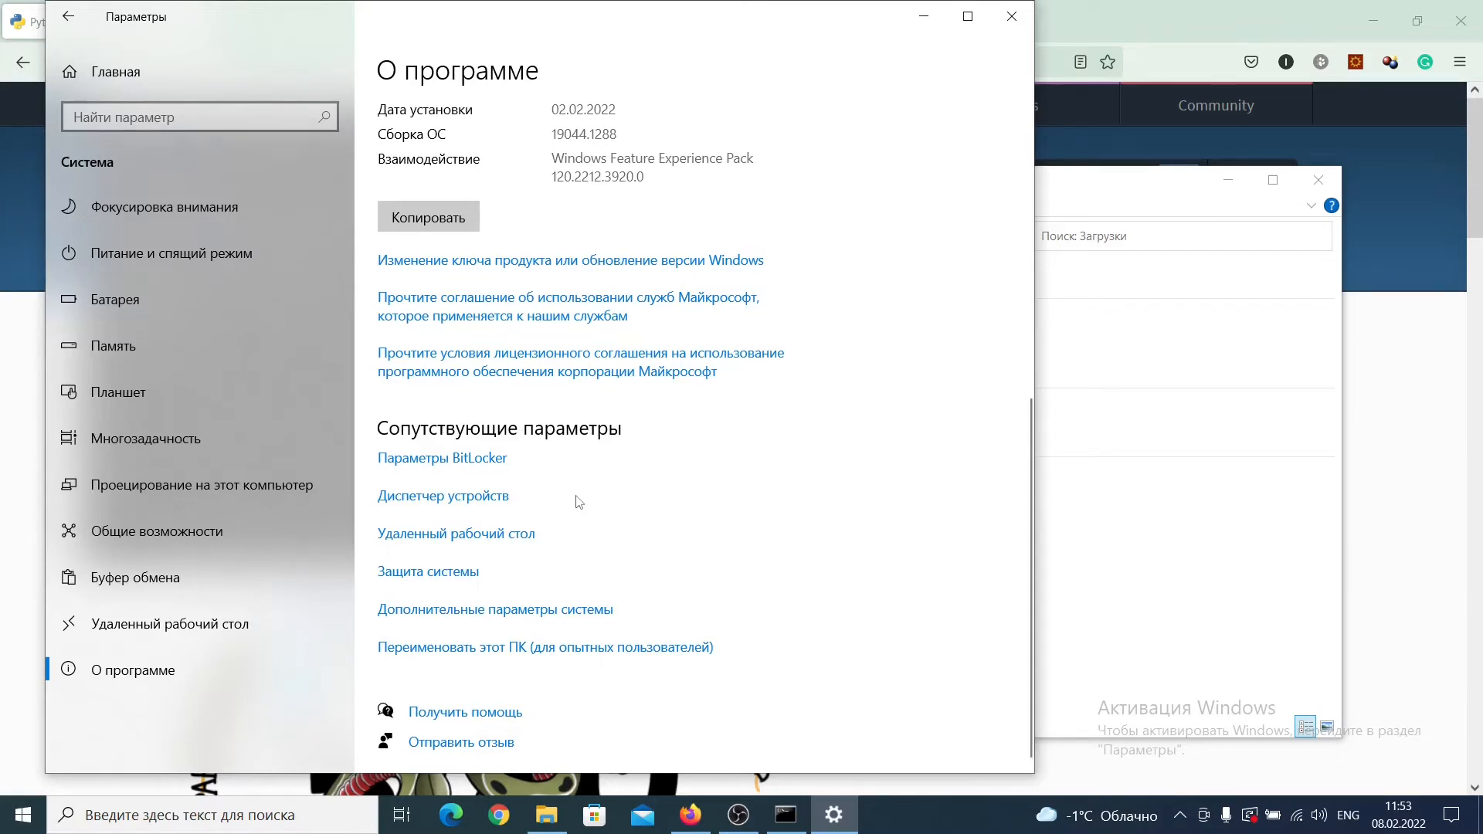
pyautogui.click(524, 615)
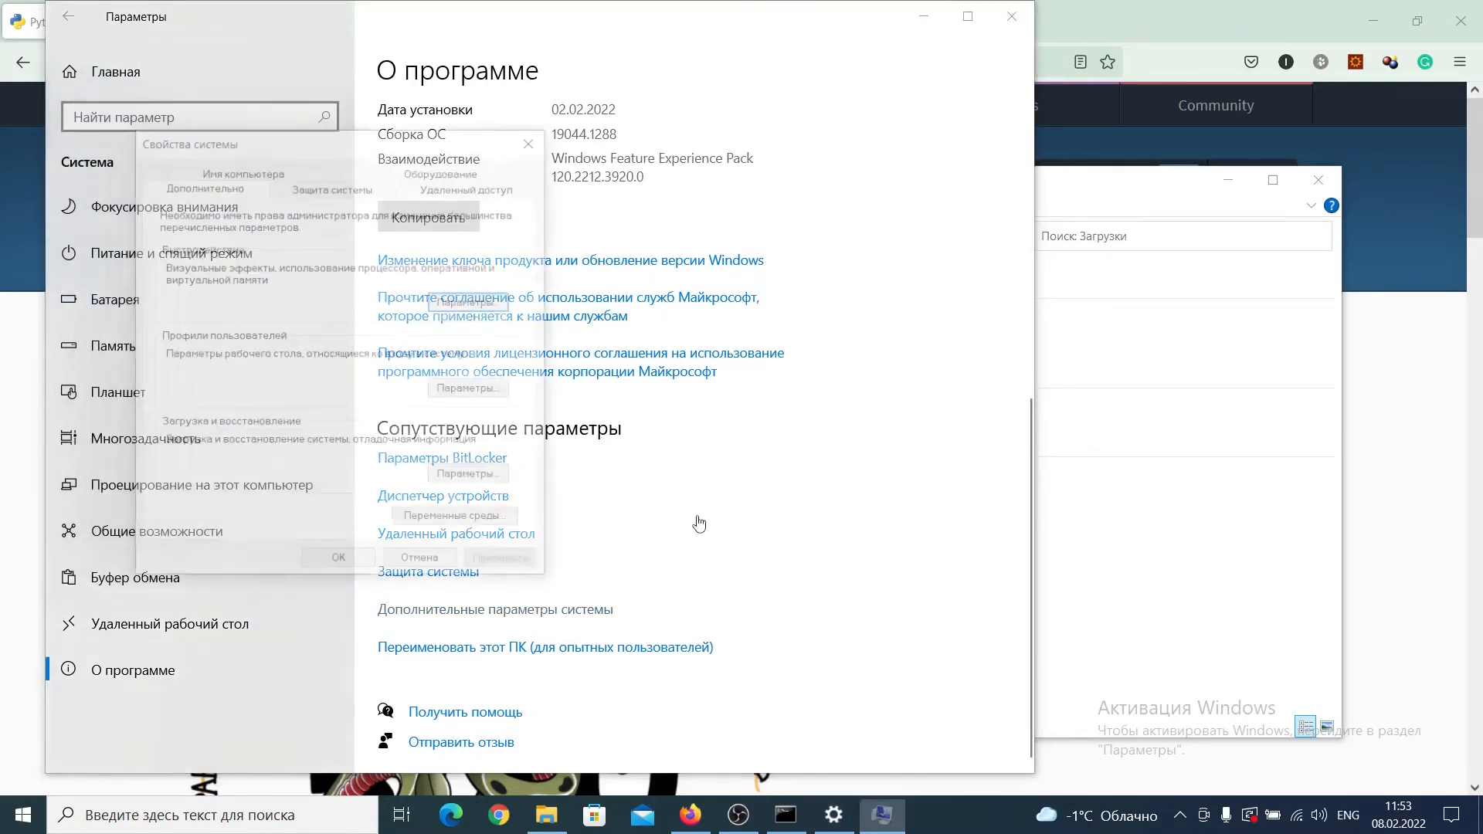
pyautogui.click(458, 521)
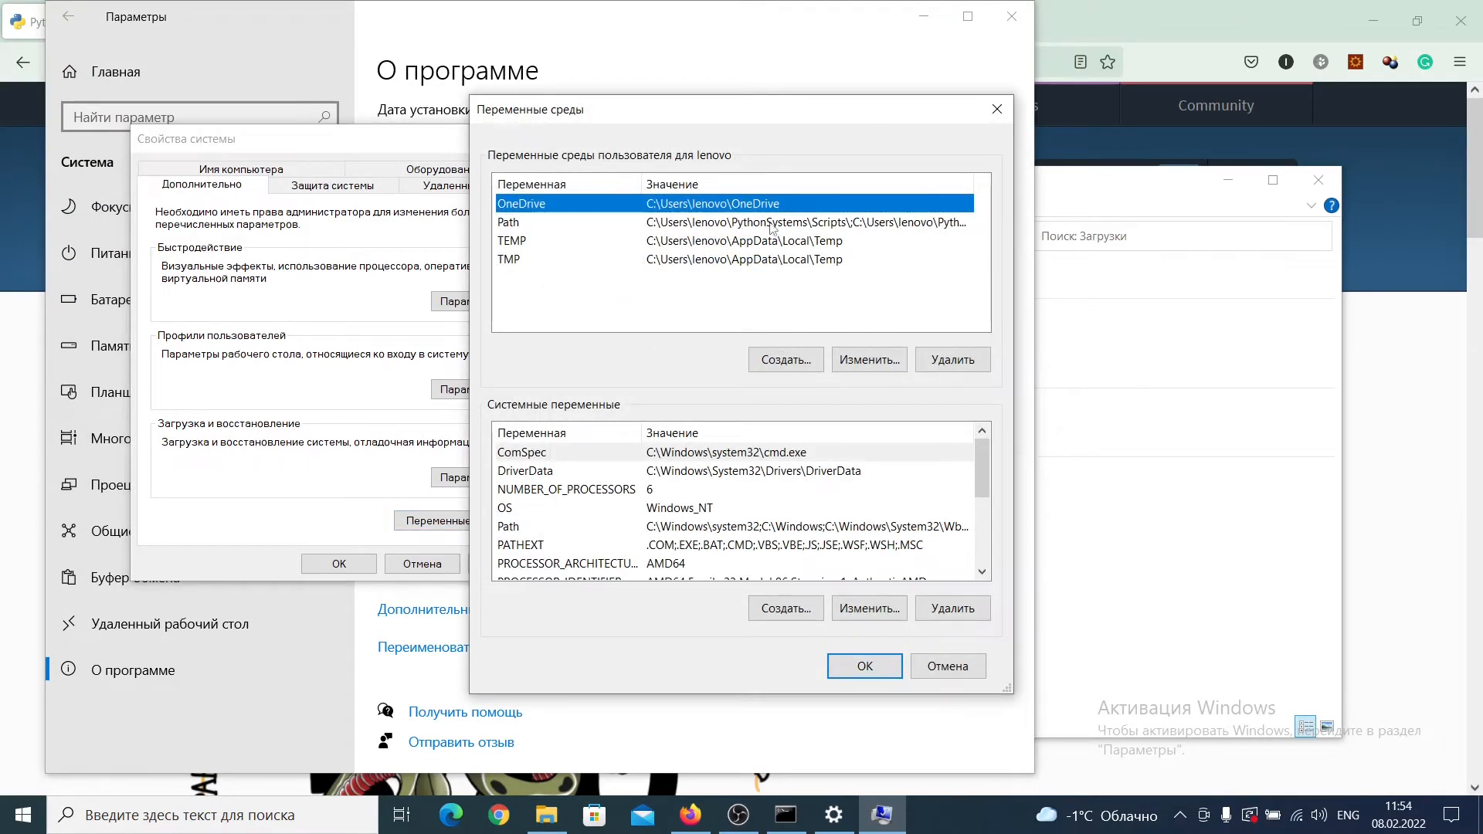
# Step: Examine the entries of the user Path variable and close the list without changes
pyautogui.click(785, 224)
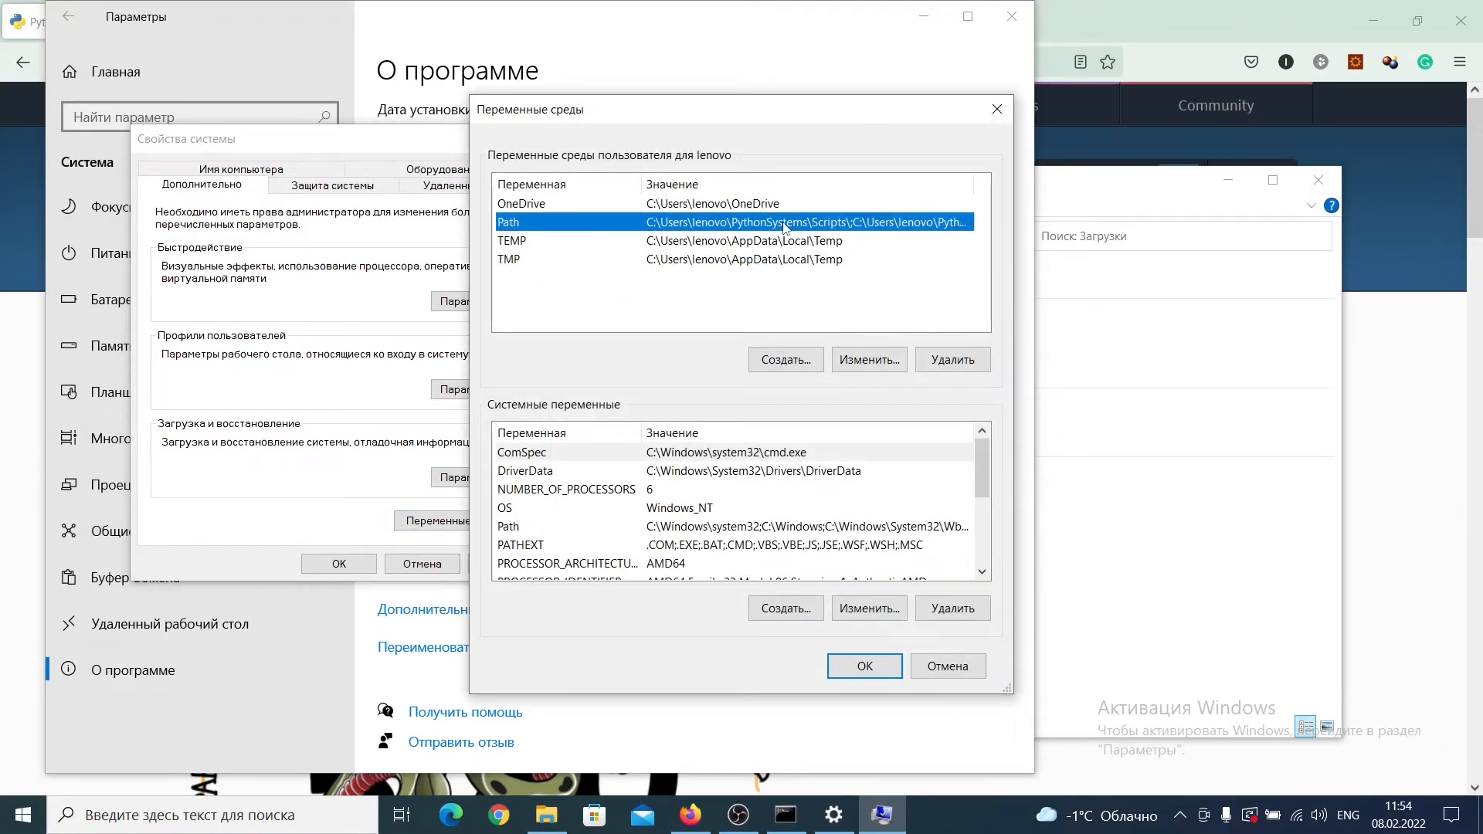
pyautogui.click(869, 360)
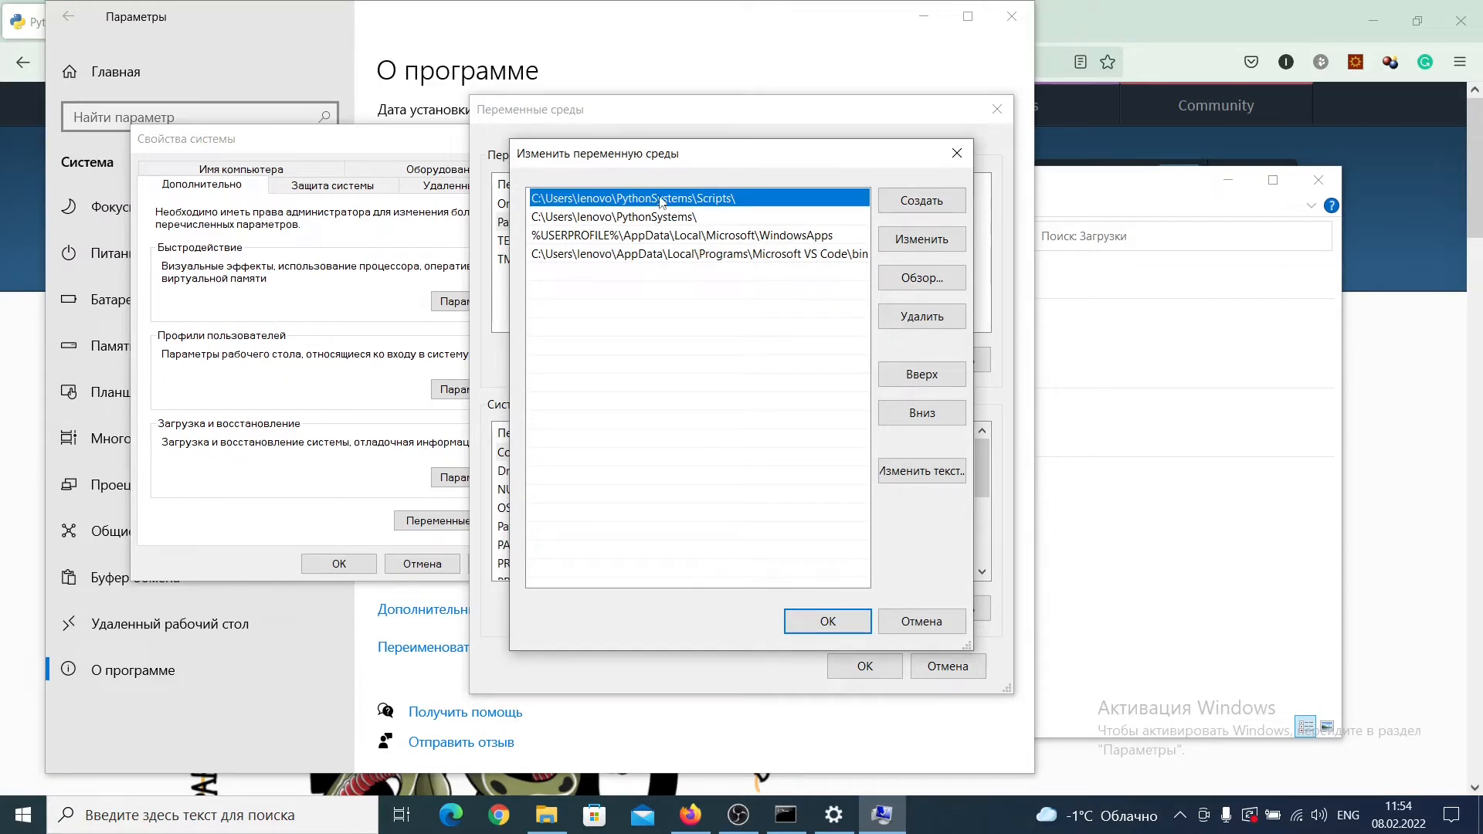
pyautogui.click(912, 627)
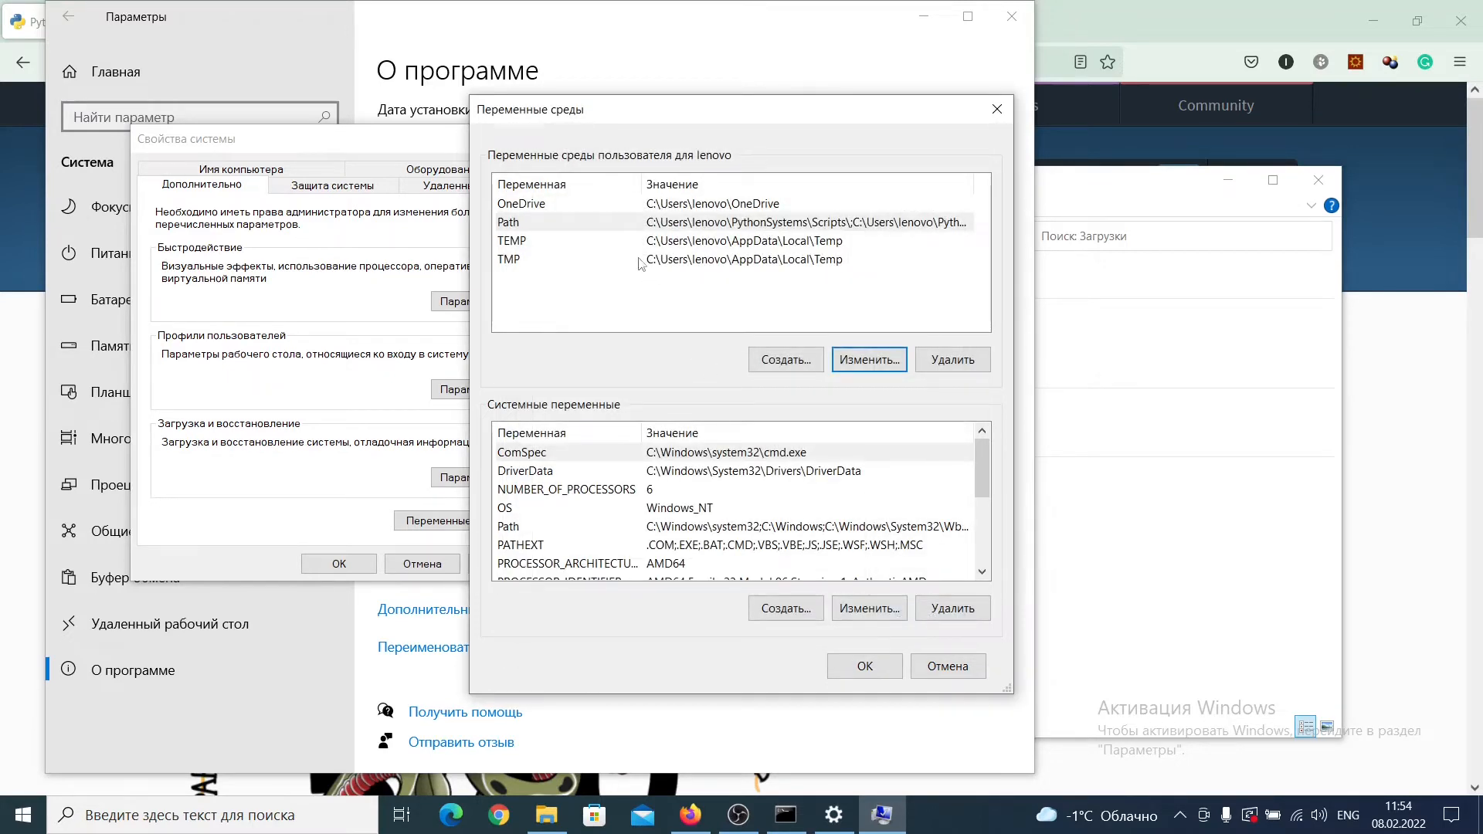
# Step: Examine the entries of the system Path variable and cancel without editing them
pyautogui.scroll(-1, 632, 480)
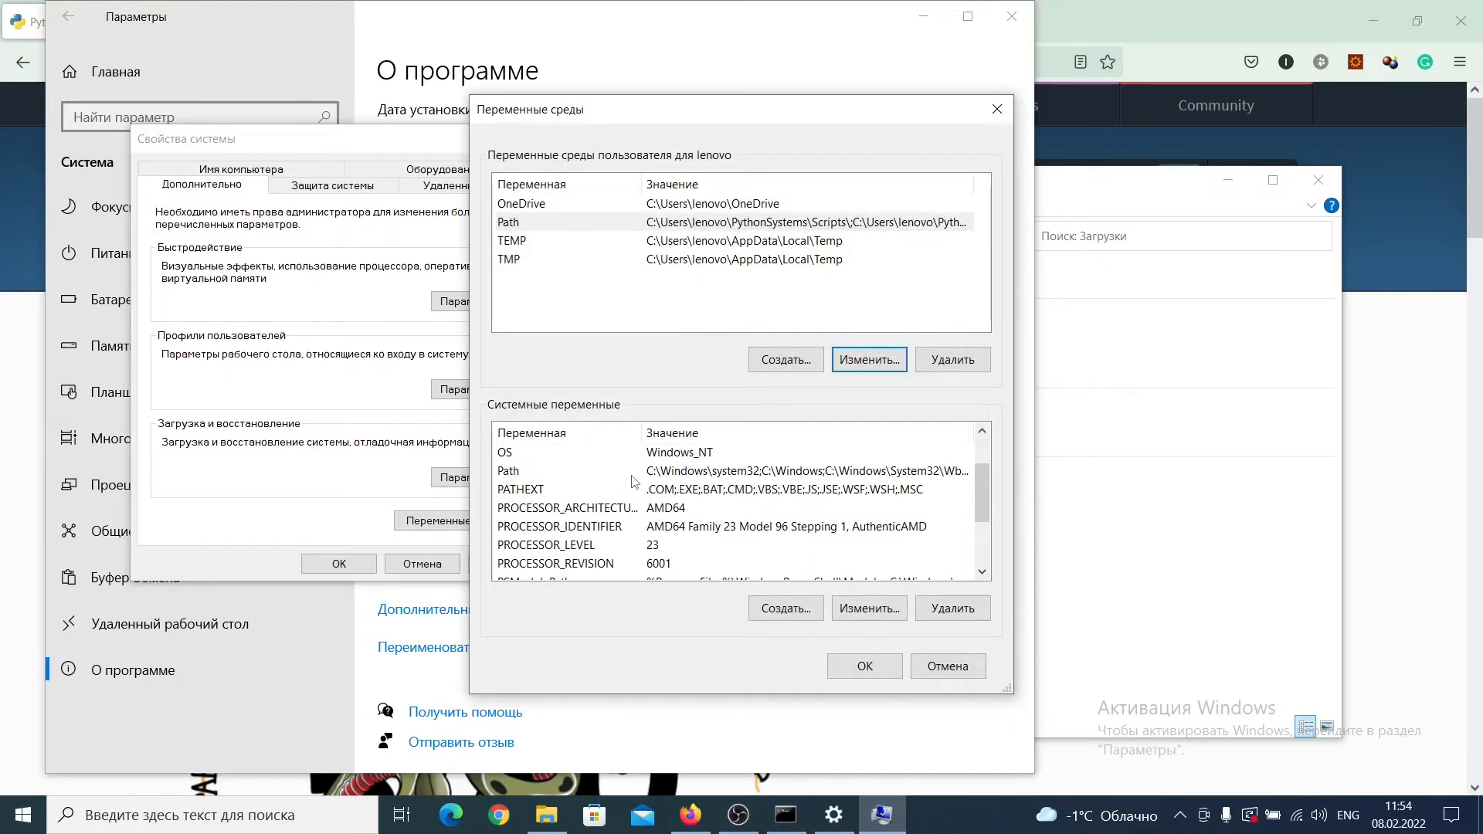
pyautogui.click(647, 471)
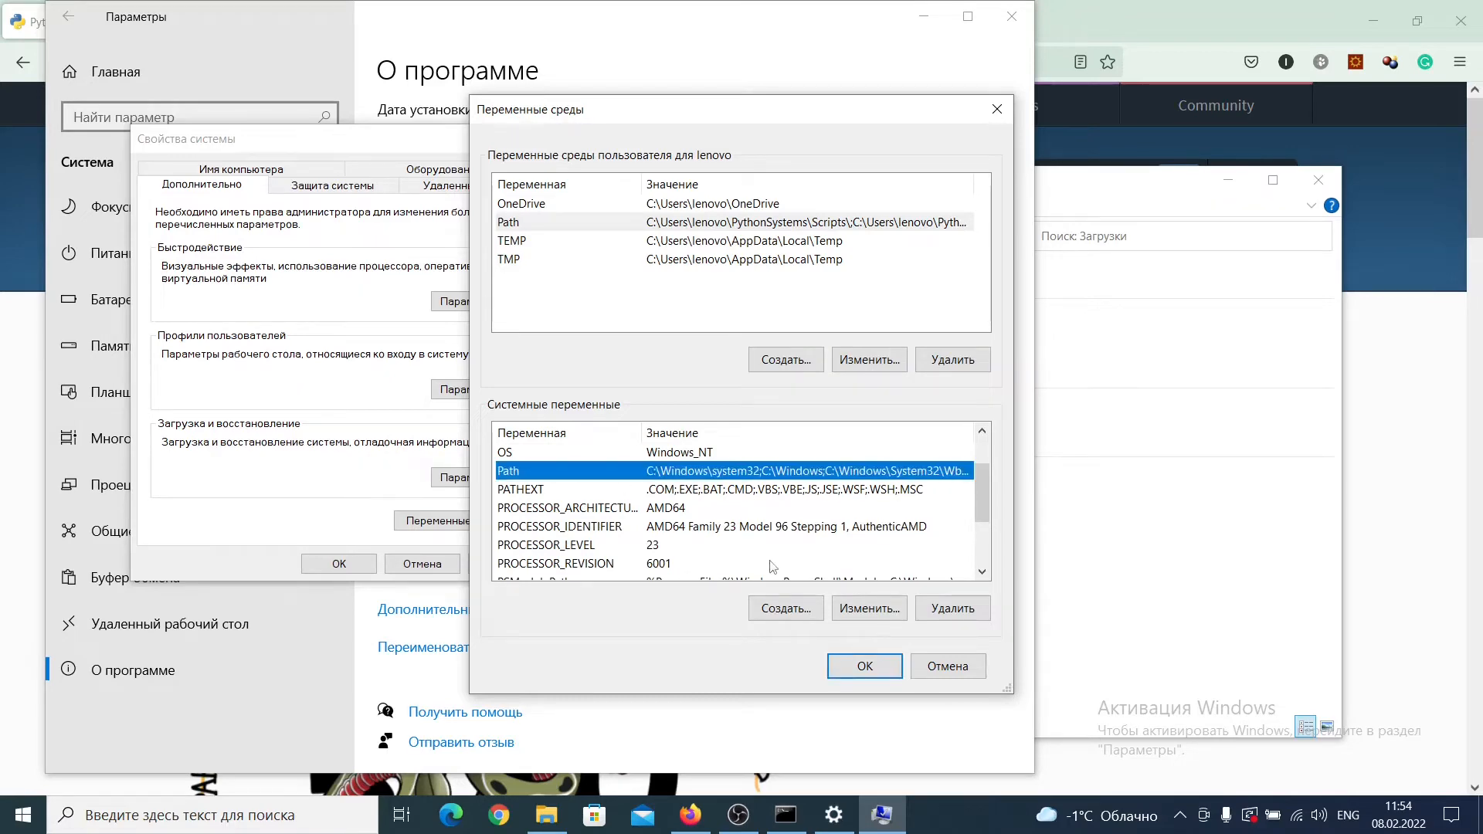
pyautogui.click(866, 610)
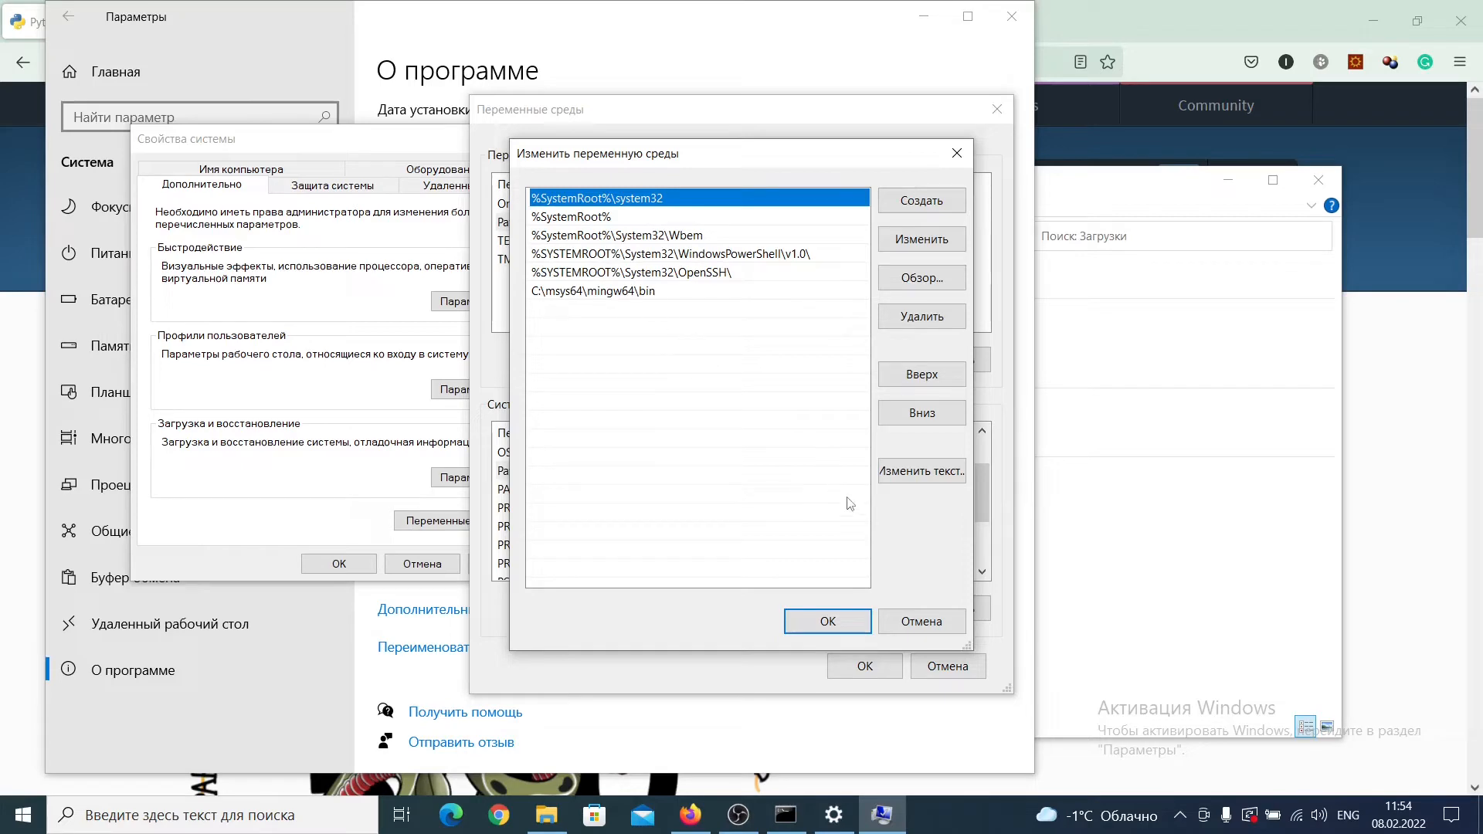
pyautogui.click(900, 622)
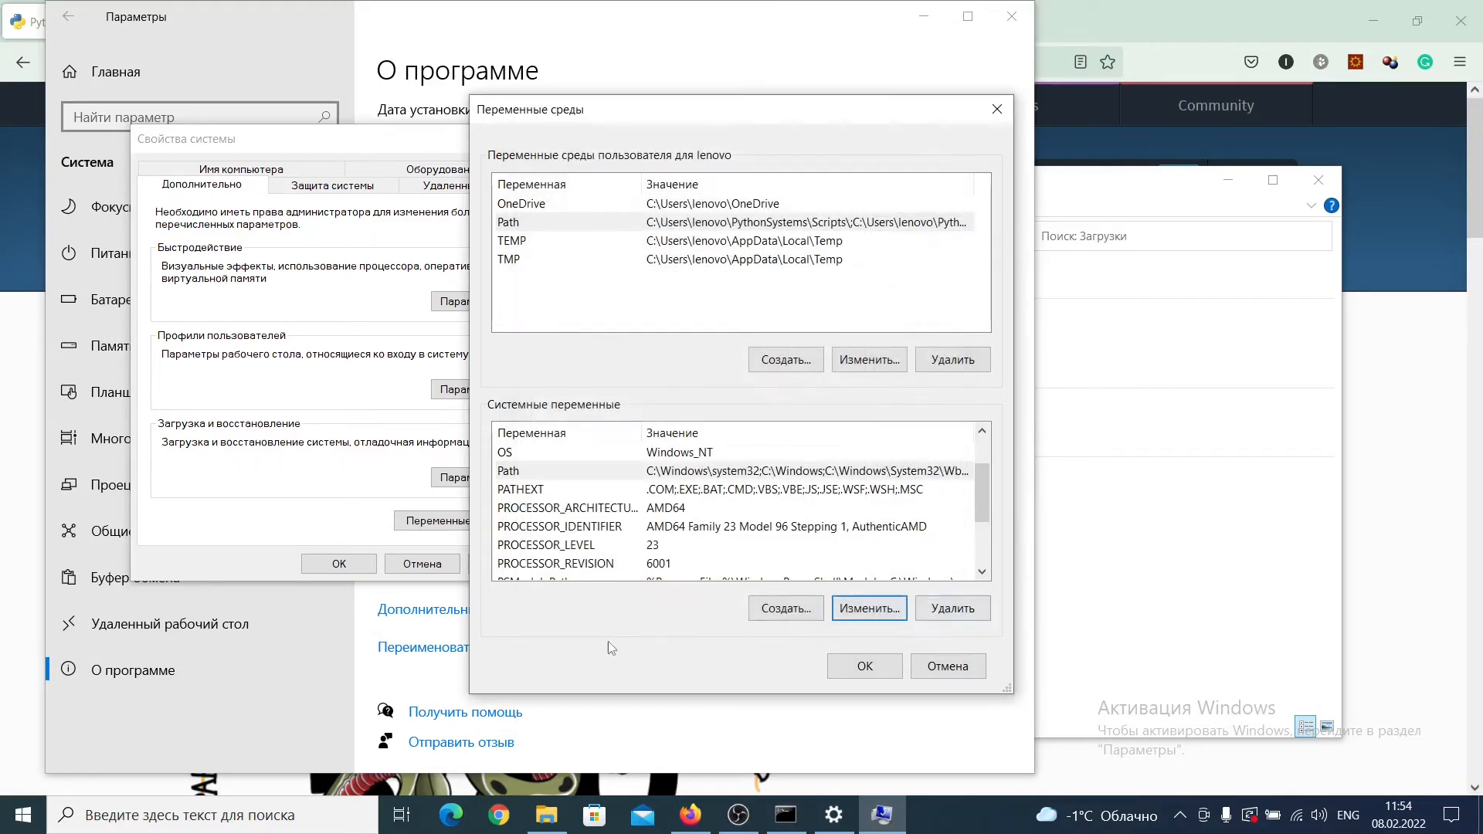
# Step: Switch to File Explorer and open the folder C:\msys64\mingw64\bin
pyautogui.click(546, 814)
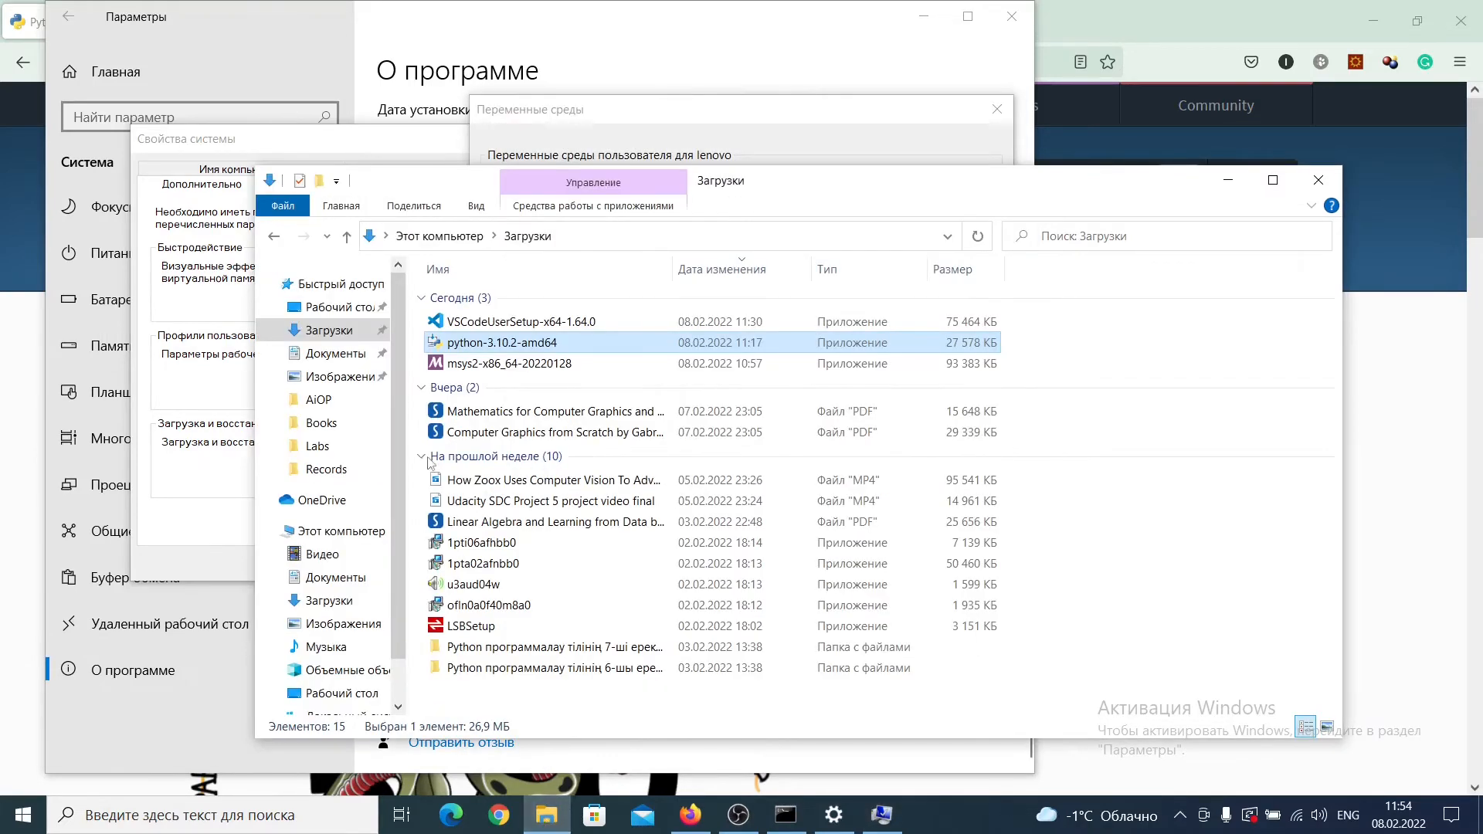
pyautogui.click(456, 236)
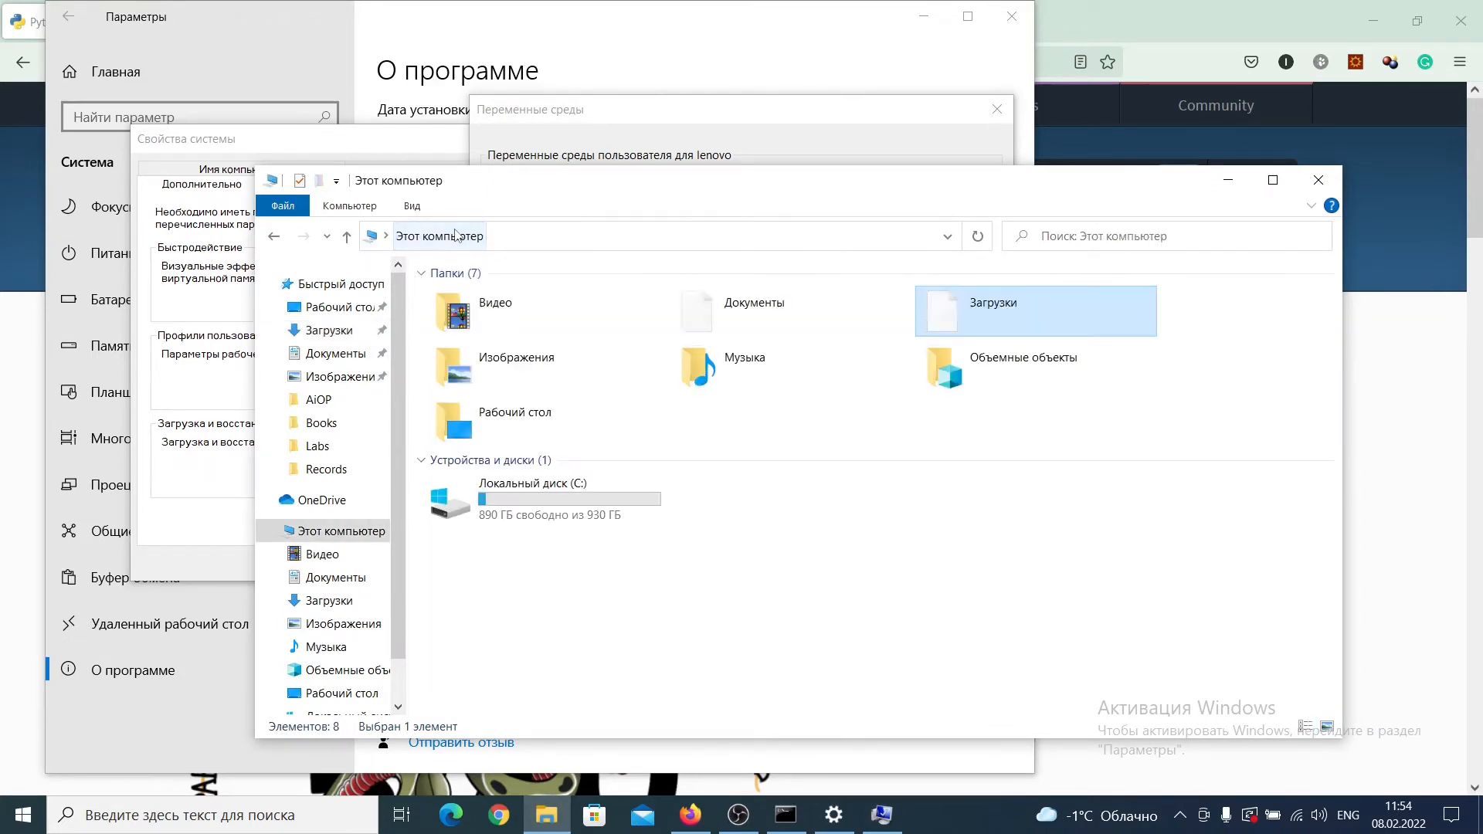
pyautogui.doubleClick(572, 498)
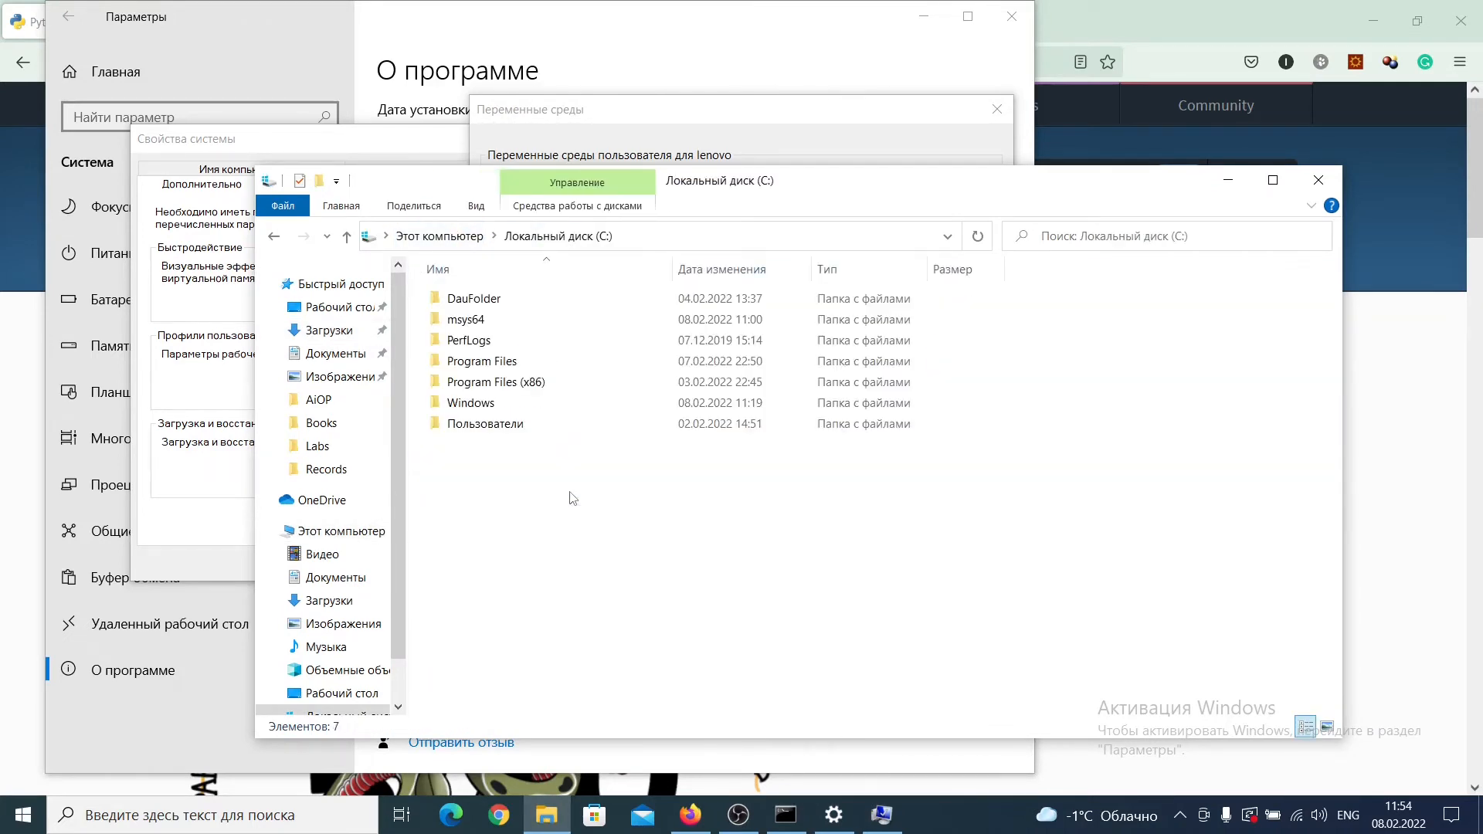
pyautogui.doubleClick(479, 323)
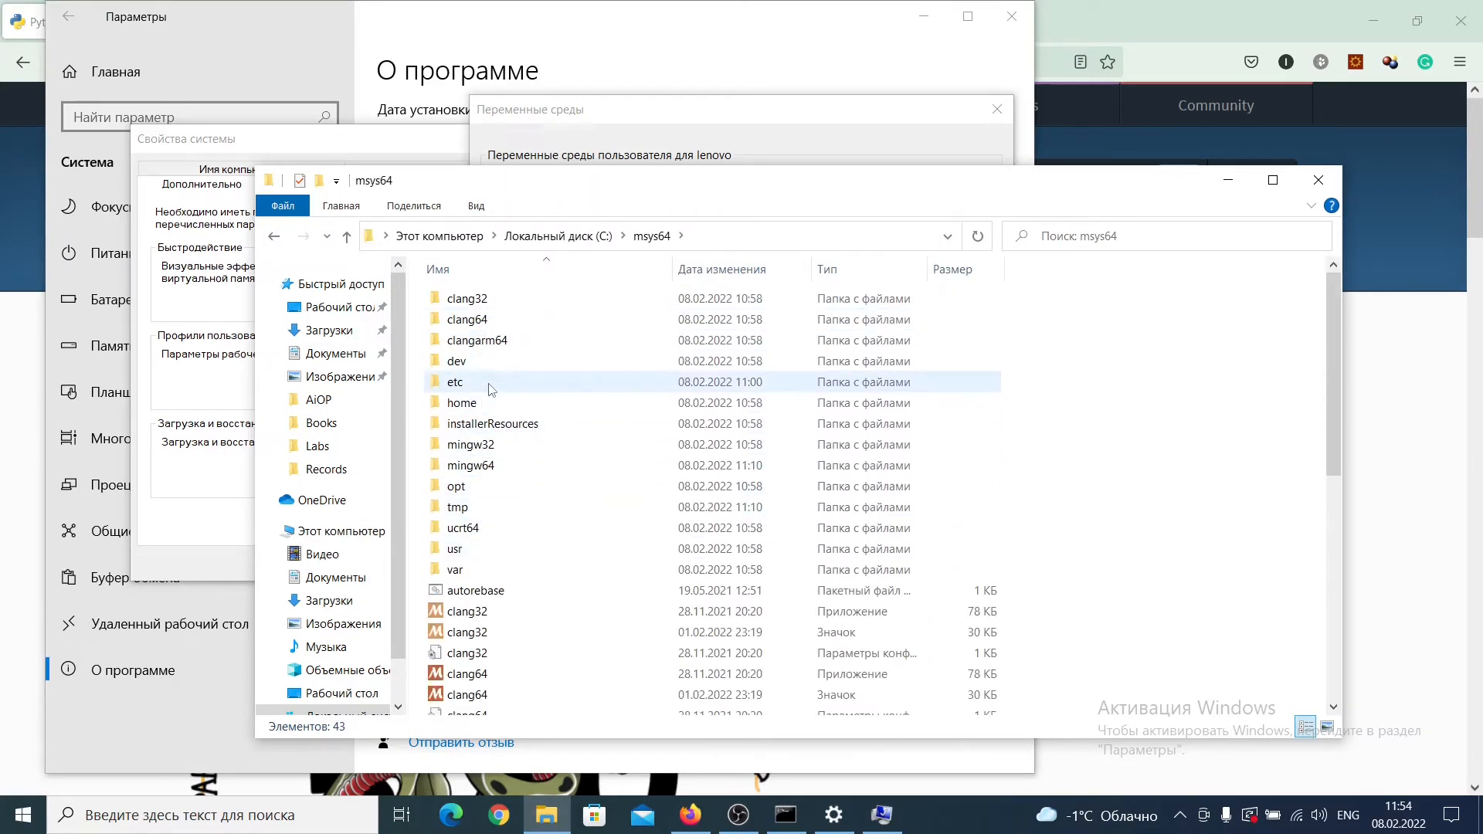
pyautogui.doubleClick(491, 466)
pyautogui.doubleClick(491, 301)
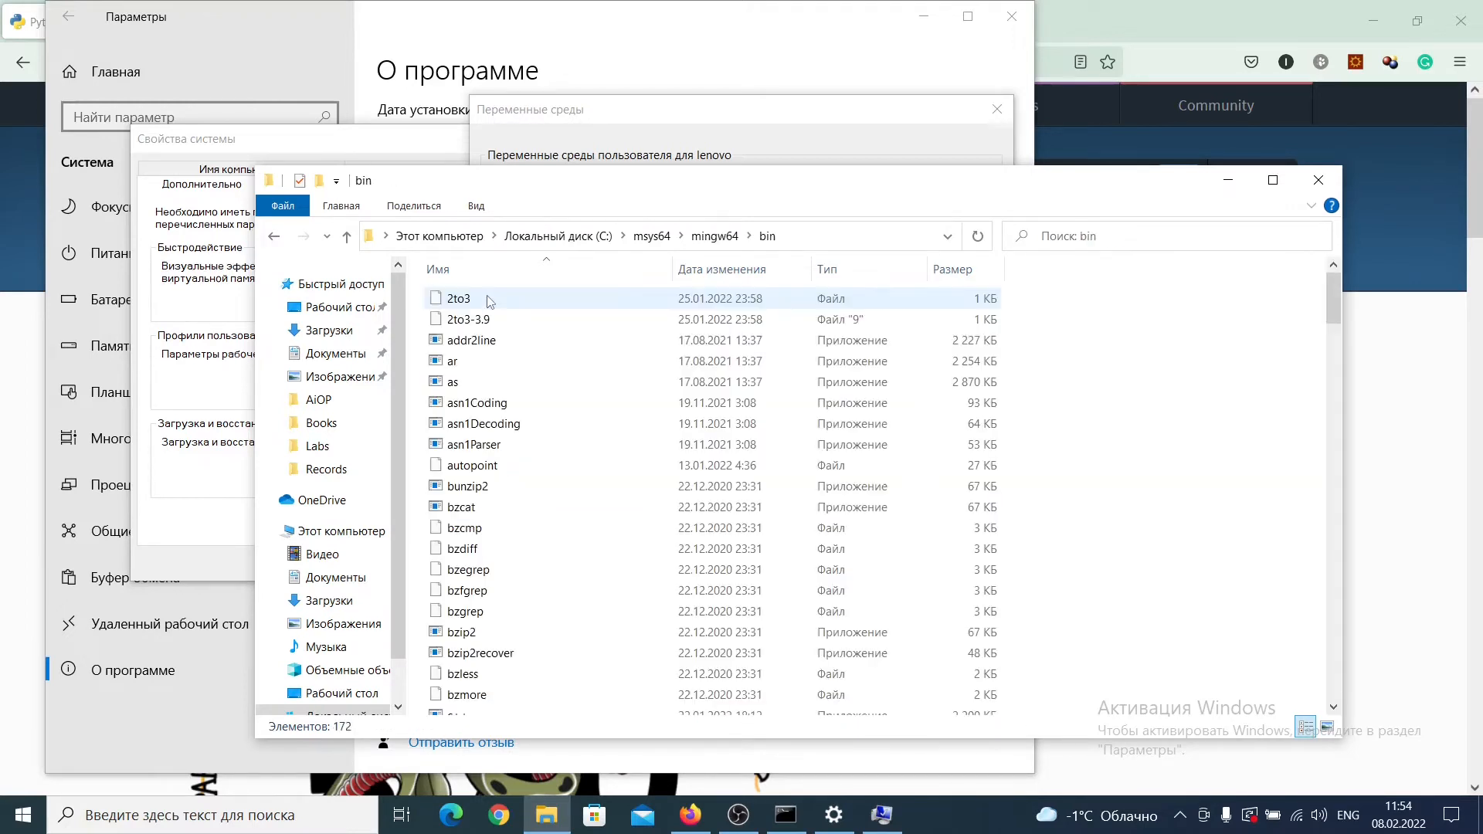
# Step: Look through the bin folder for Python executables and minimize File Explorer
pyautogui.scroll(-2, 528, 418)
pyautogui.scroll(-8, 529, 418)
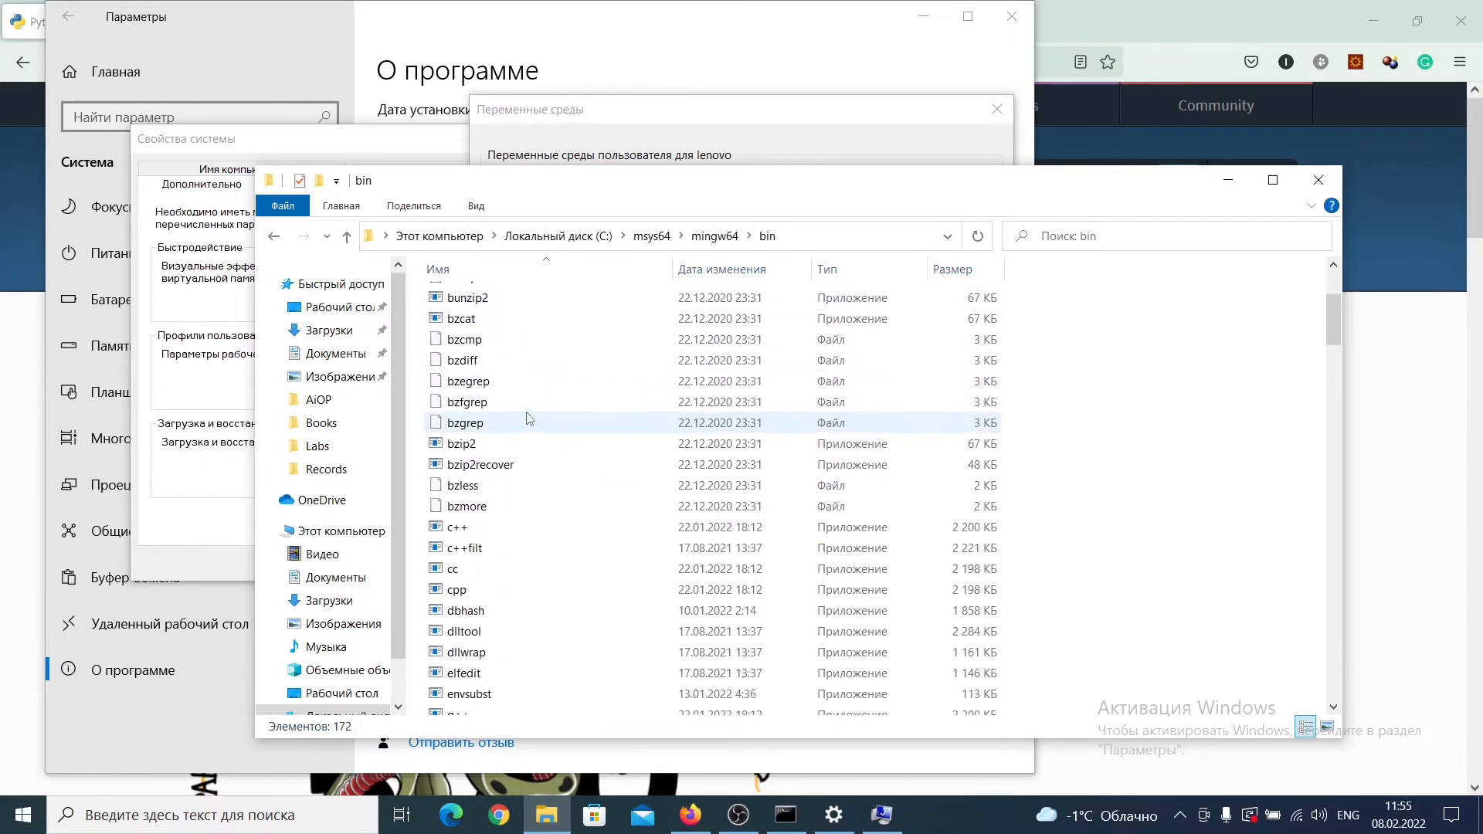
pyautogui.scroll(-5, 528, 418)
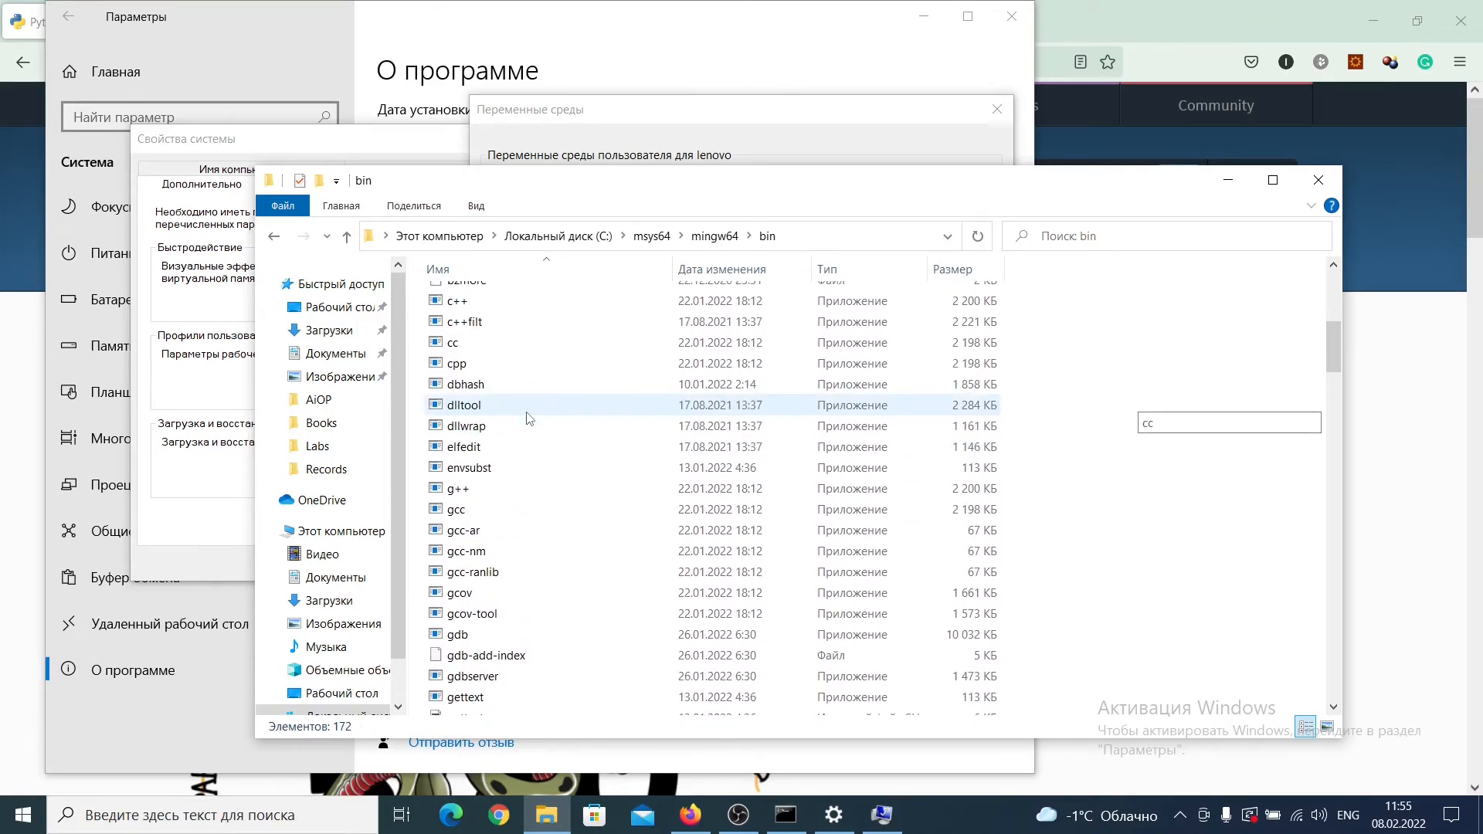
pyautogui.scroll(-15, 528, 418)
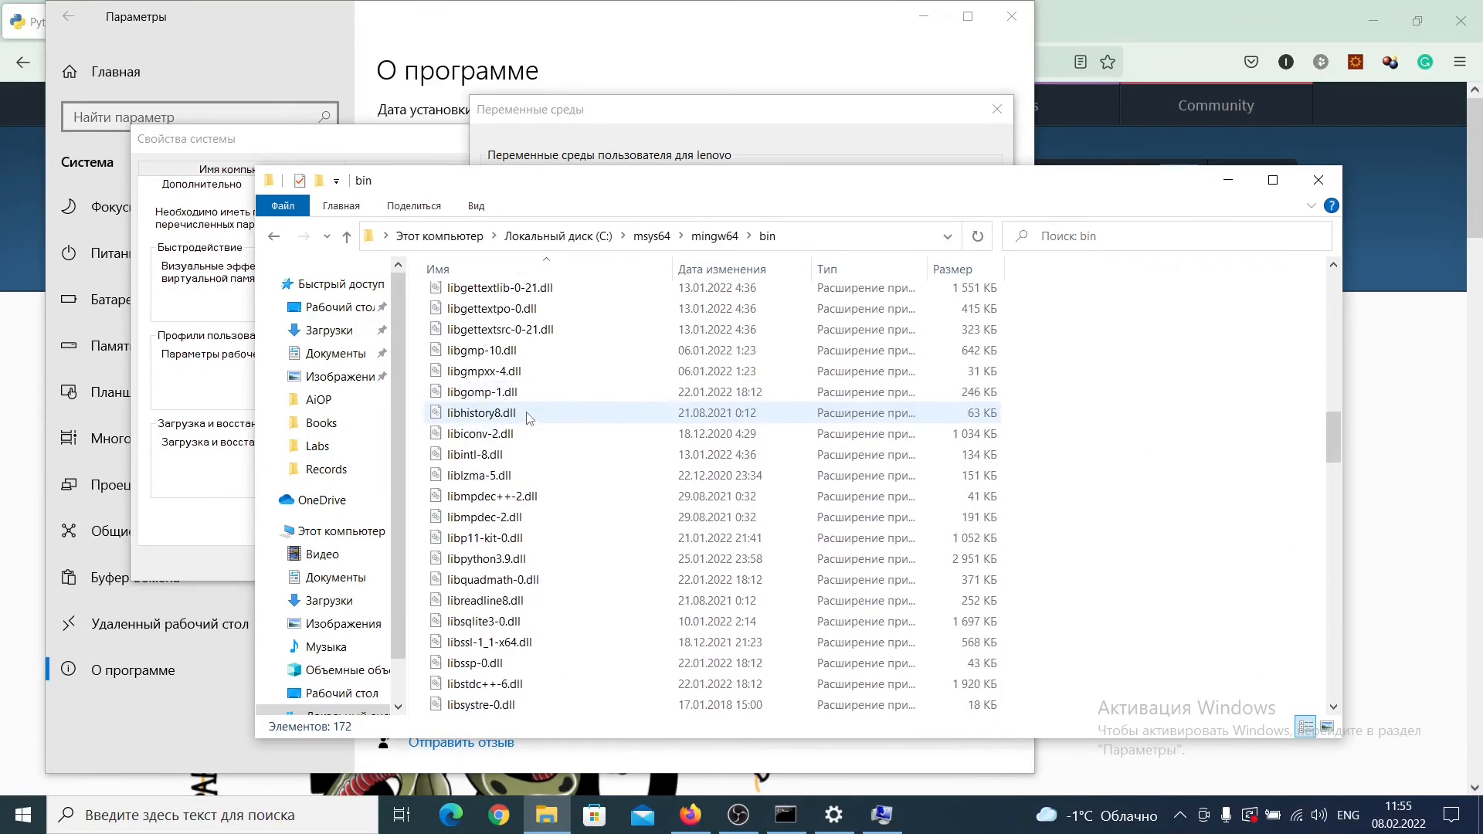
pyautogui.scroll(-1, 528, 417)
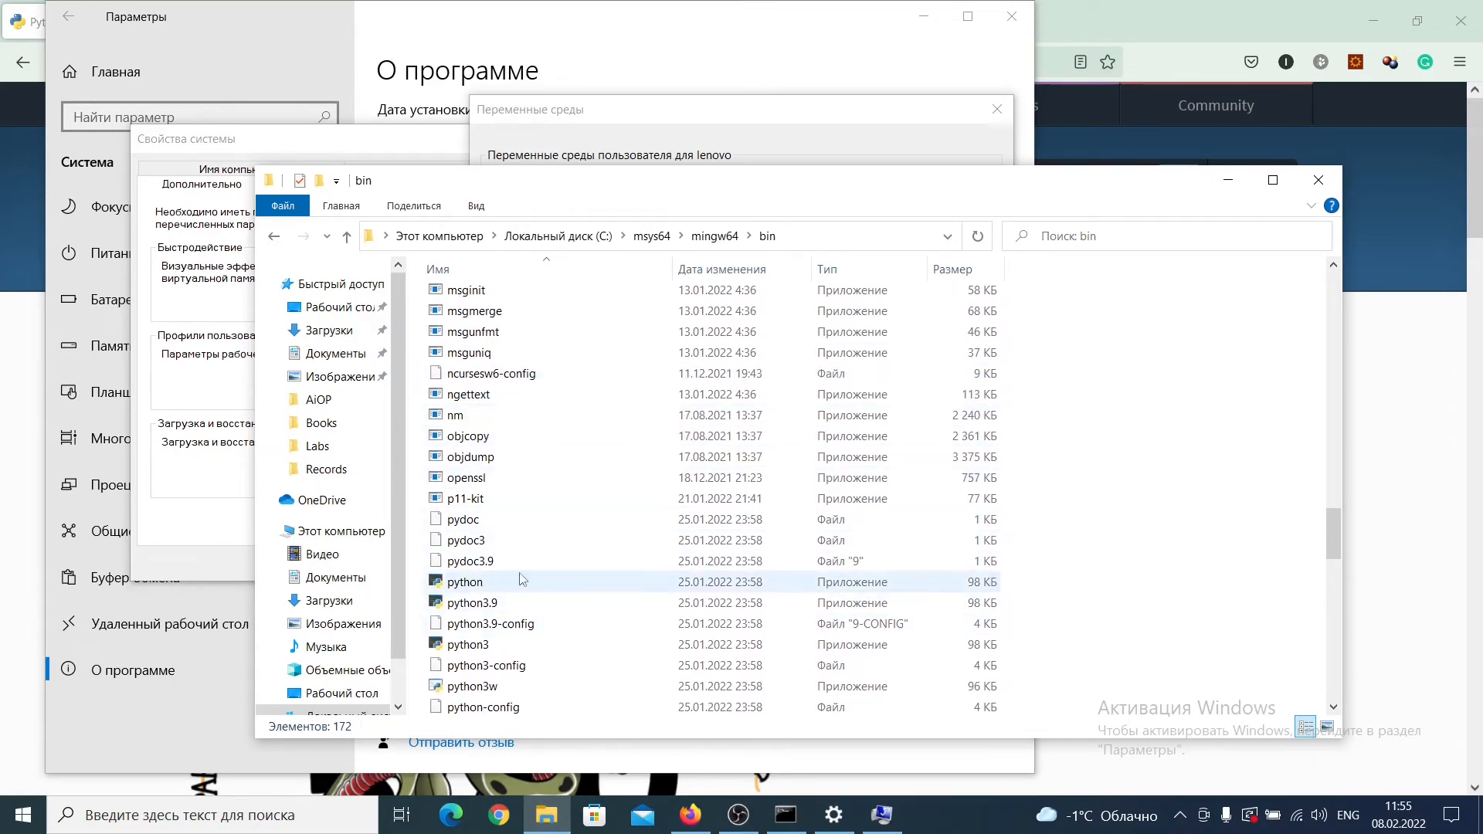
pyautogui.scroll(-4, 556, 575)
pyautogui.scroll(-15, 574, 559)
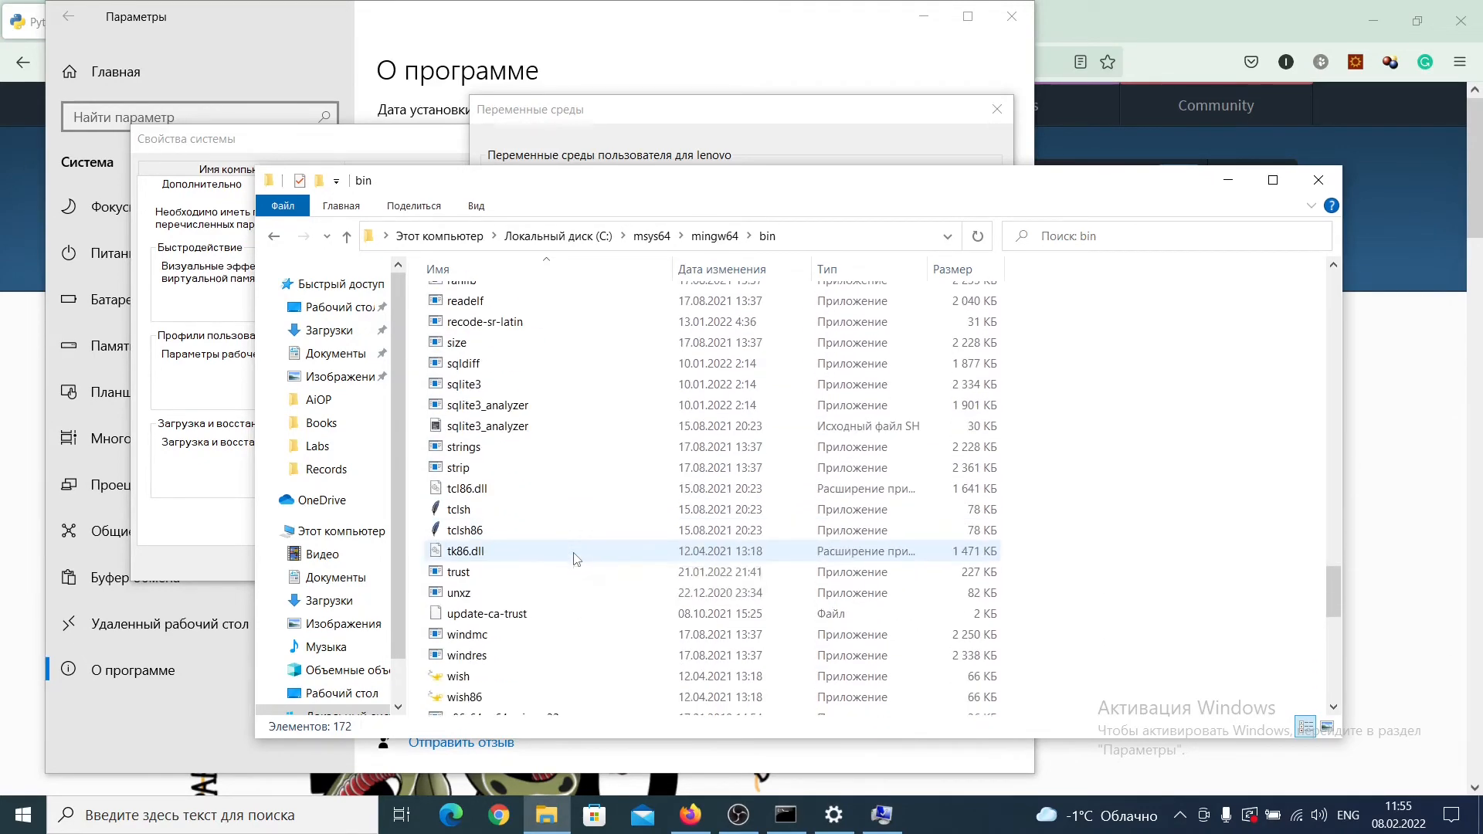
pyautogui.scroll(15, 574, 558)
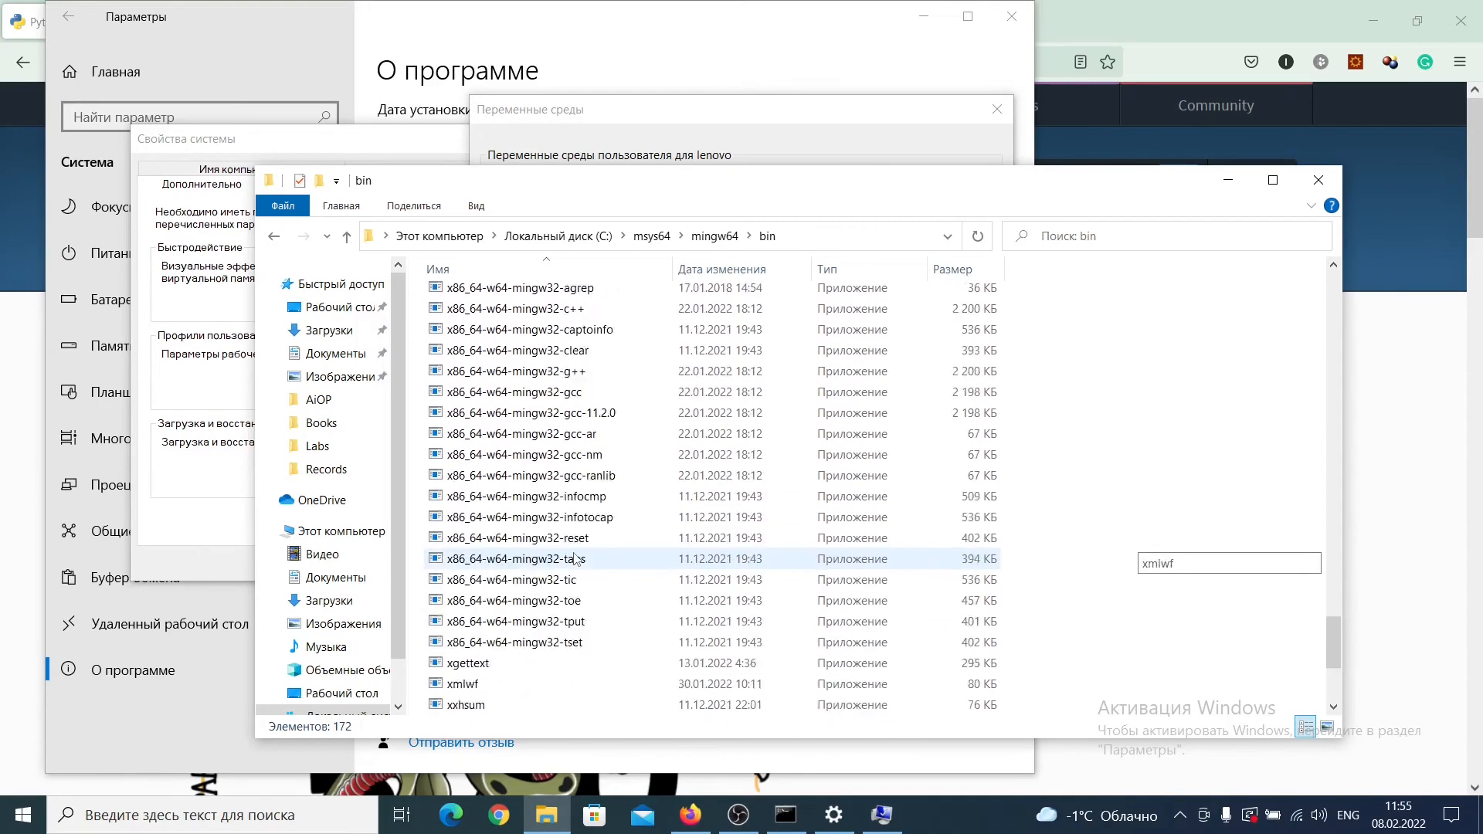
pyautogui.scroll(2, 574, 558)
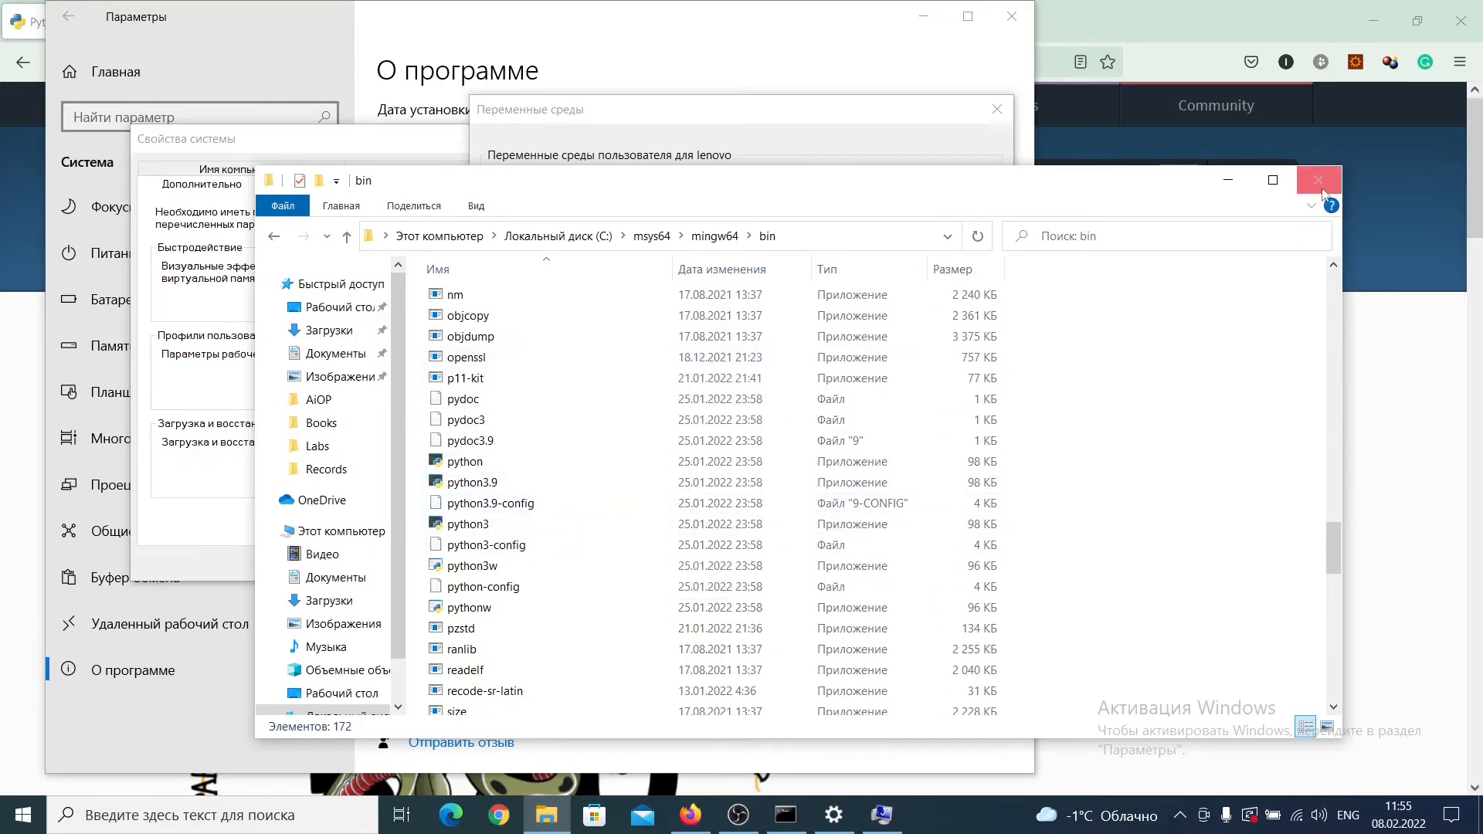
pyautogui.click(1228, 180)
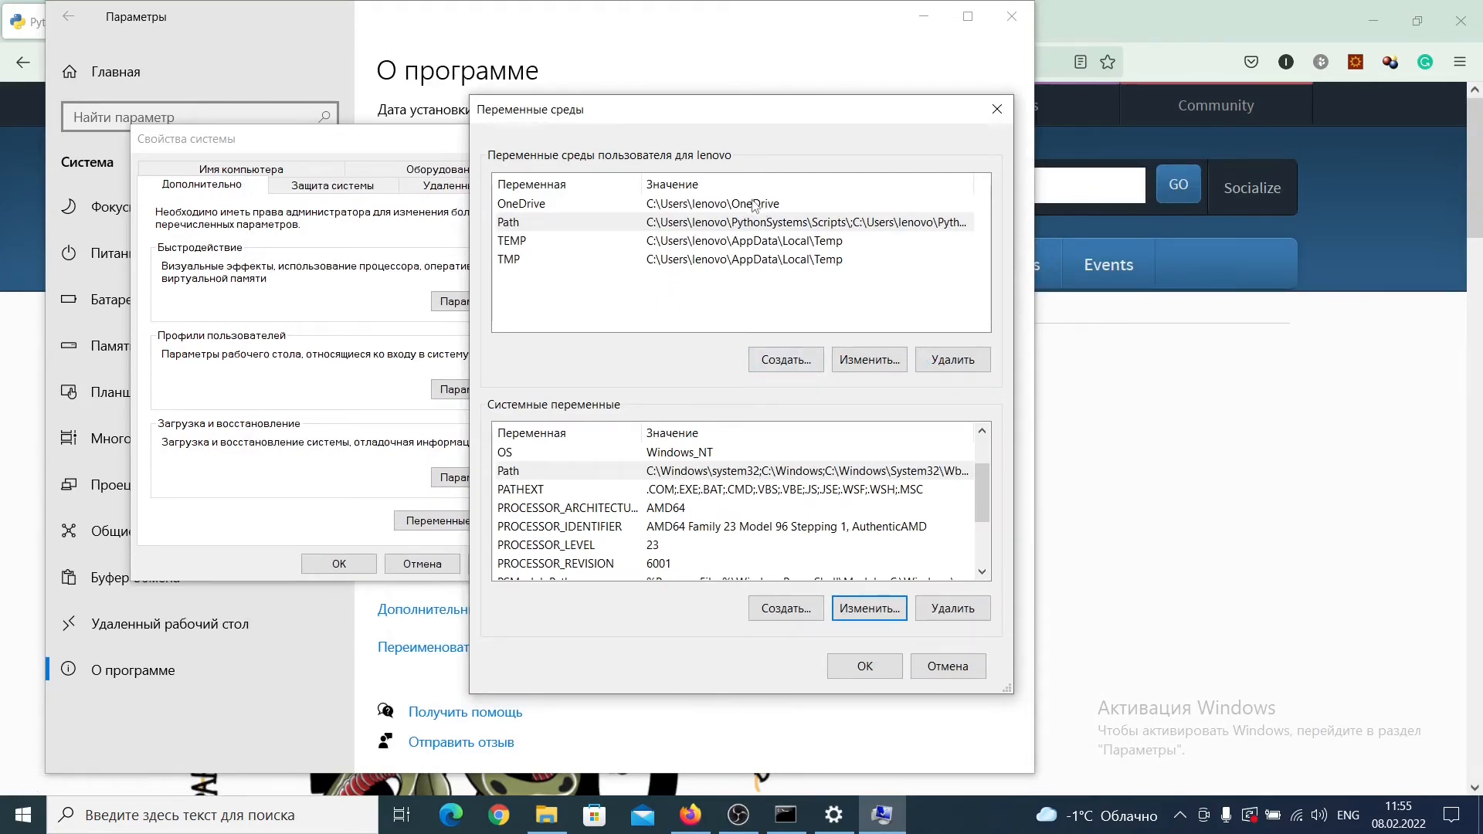
# Step: Open the PythonSystems folder entry of the user Path variable for editing, and cancel without changing it
pyautogui.click(879, 365)
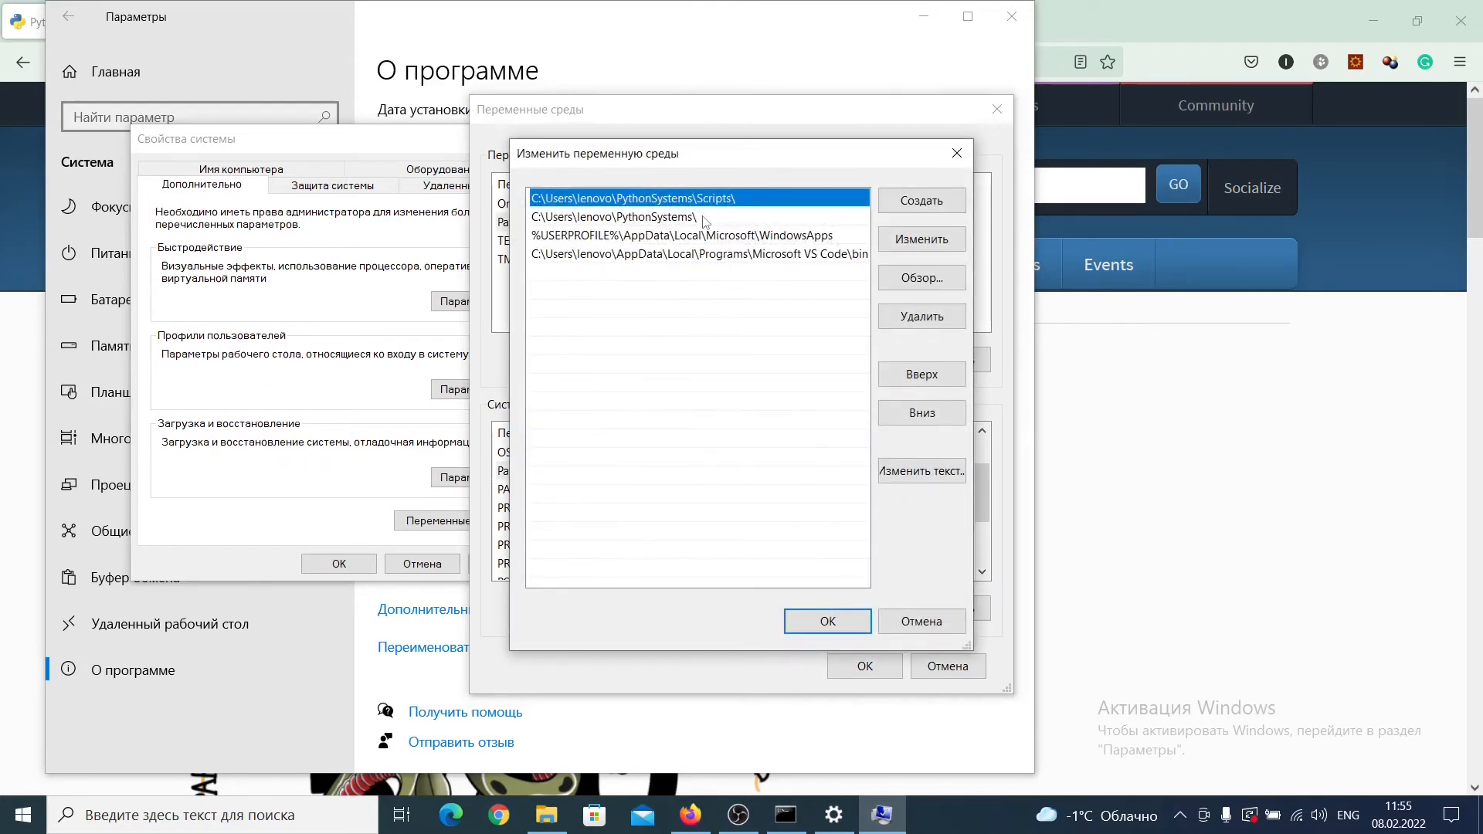
pyautogui.click(709, 220)
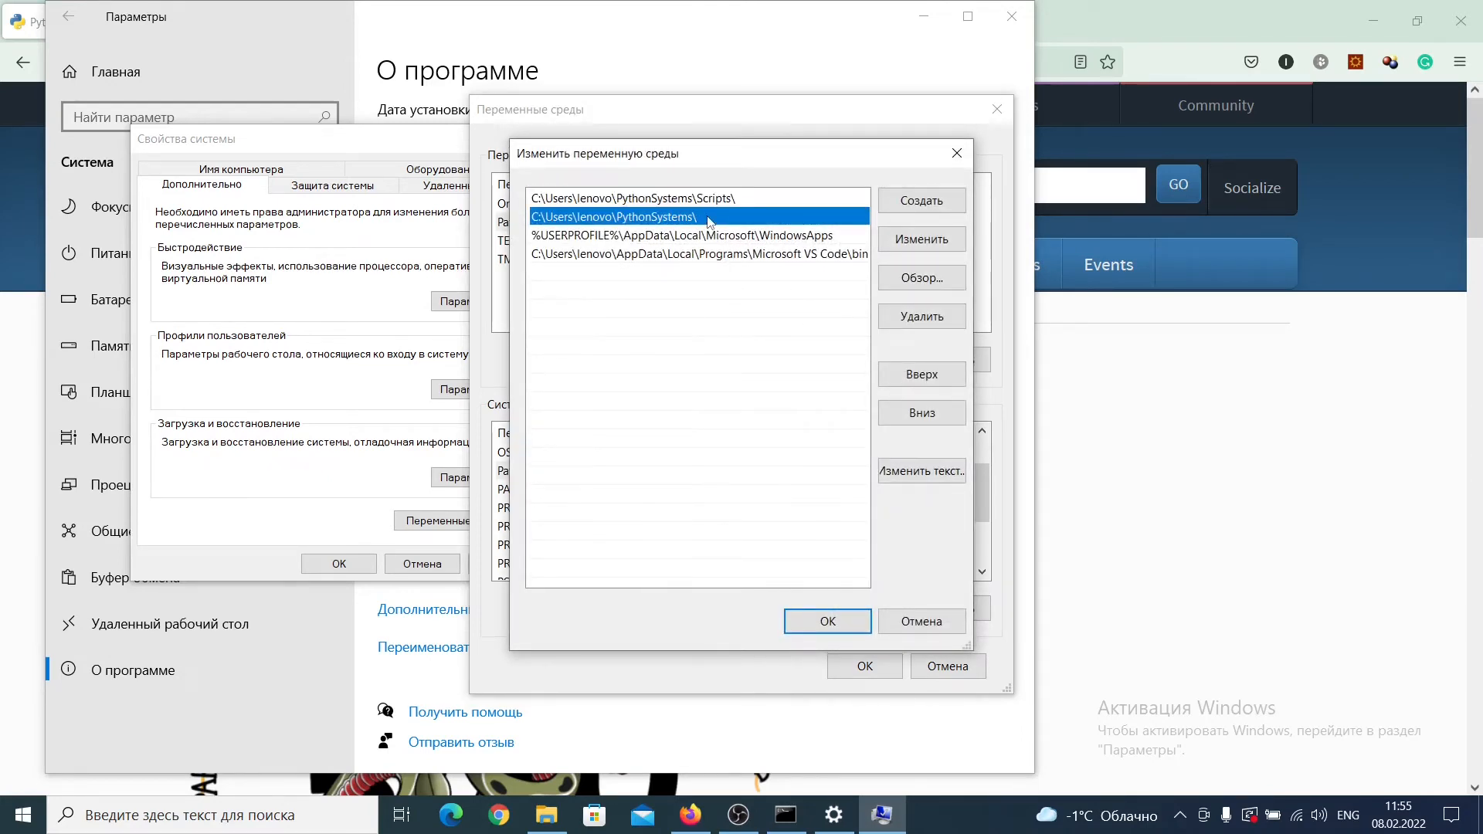
pyautogui.doubleClick(709, 220)
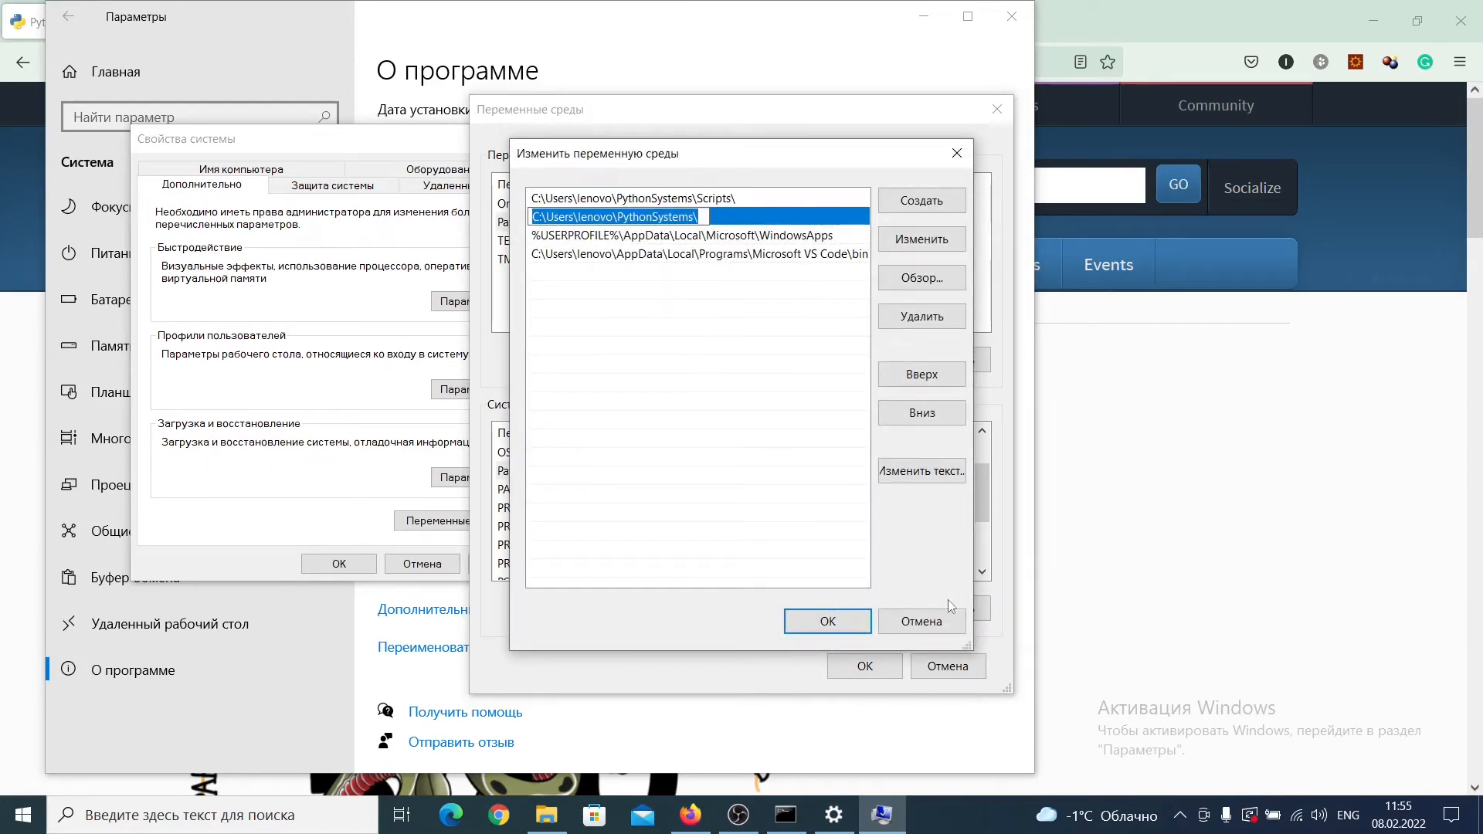
pyautogui.click(922, 621)
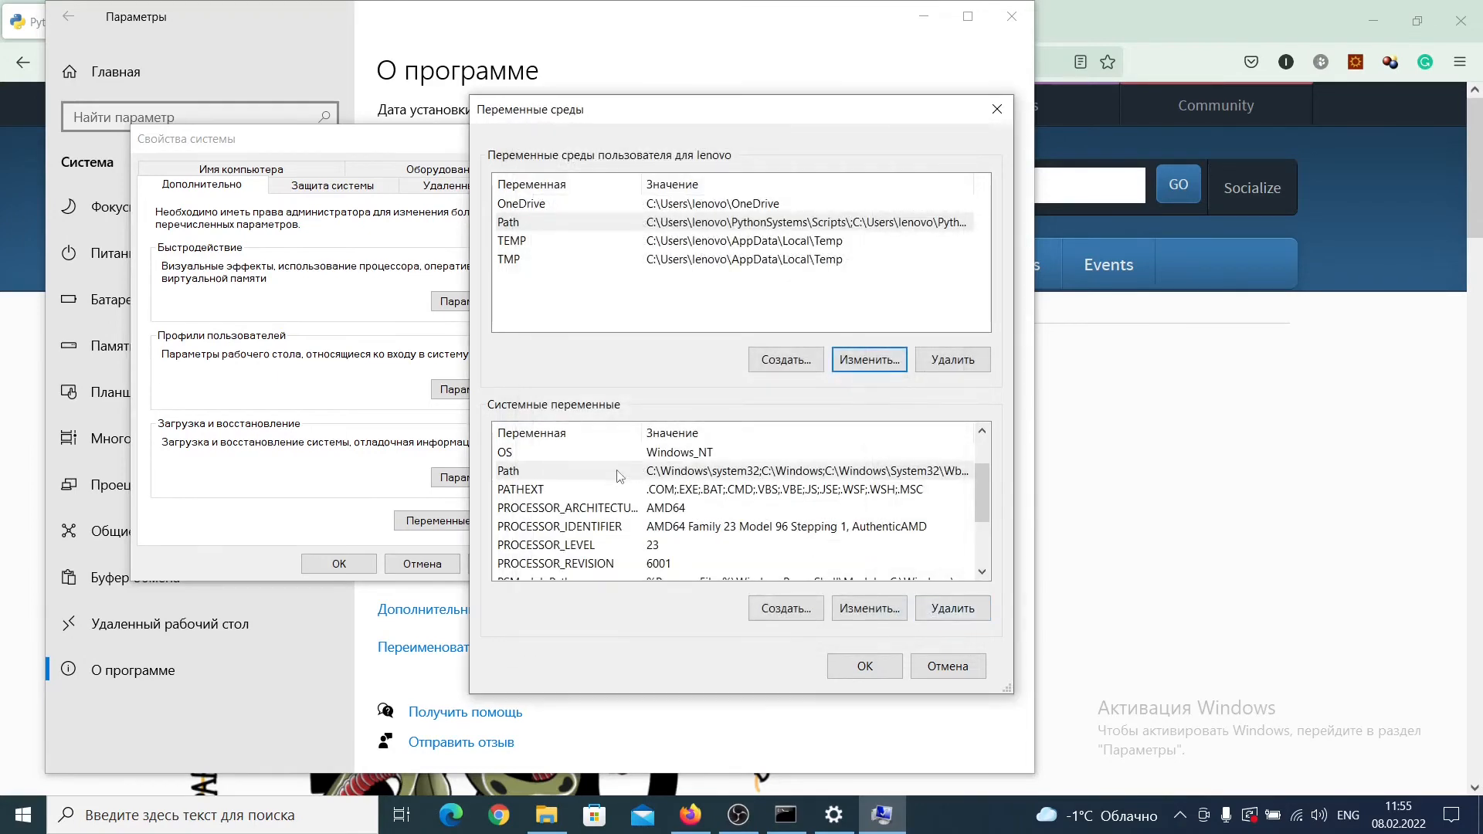
# Step: Copy the C:\msys64\mingw64\bin entry from the system Path variable, delete it there, and accept the edited list
pyautogui.click(676, 471)
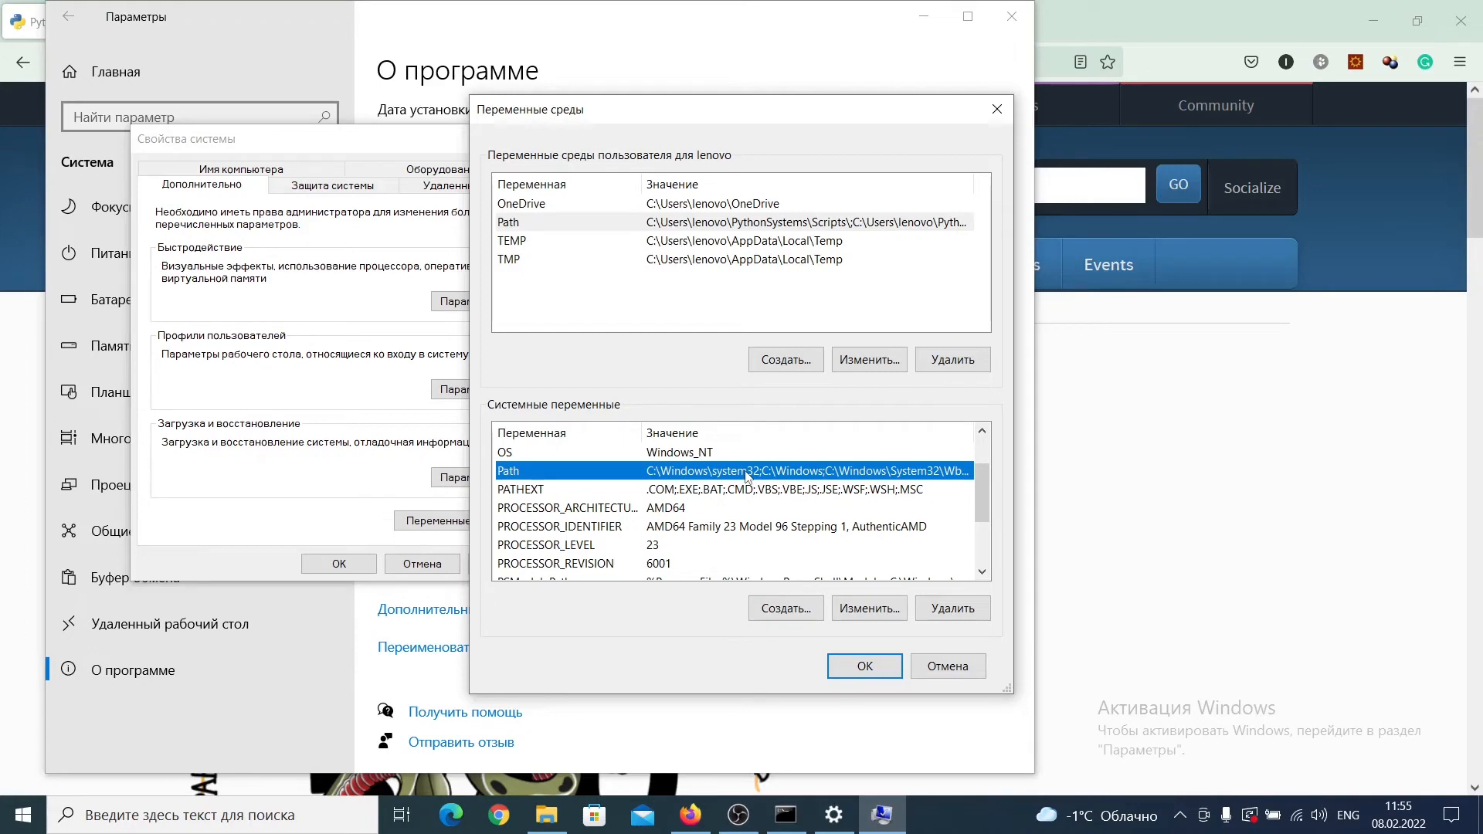
pyautogui.click(852, 608)
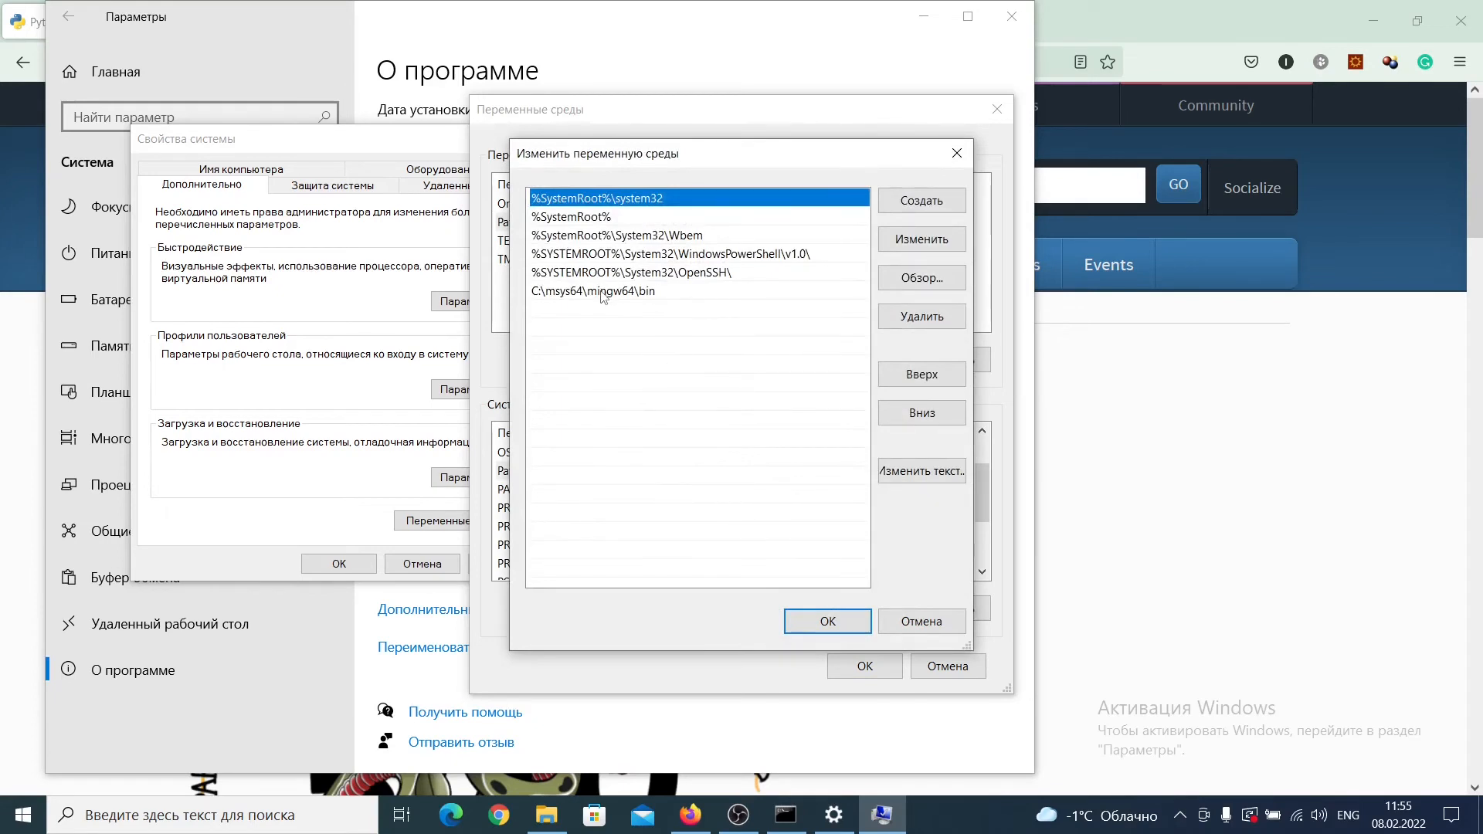
pyautogui.doubleClick(603, 292)
pyautogui.hotkey('ctrl', 'c')
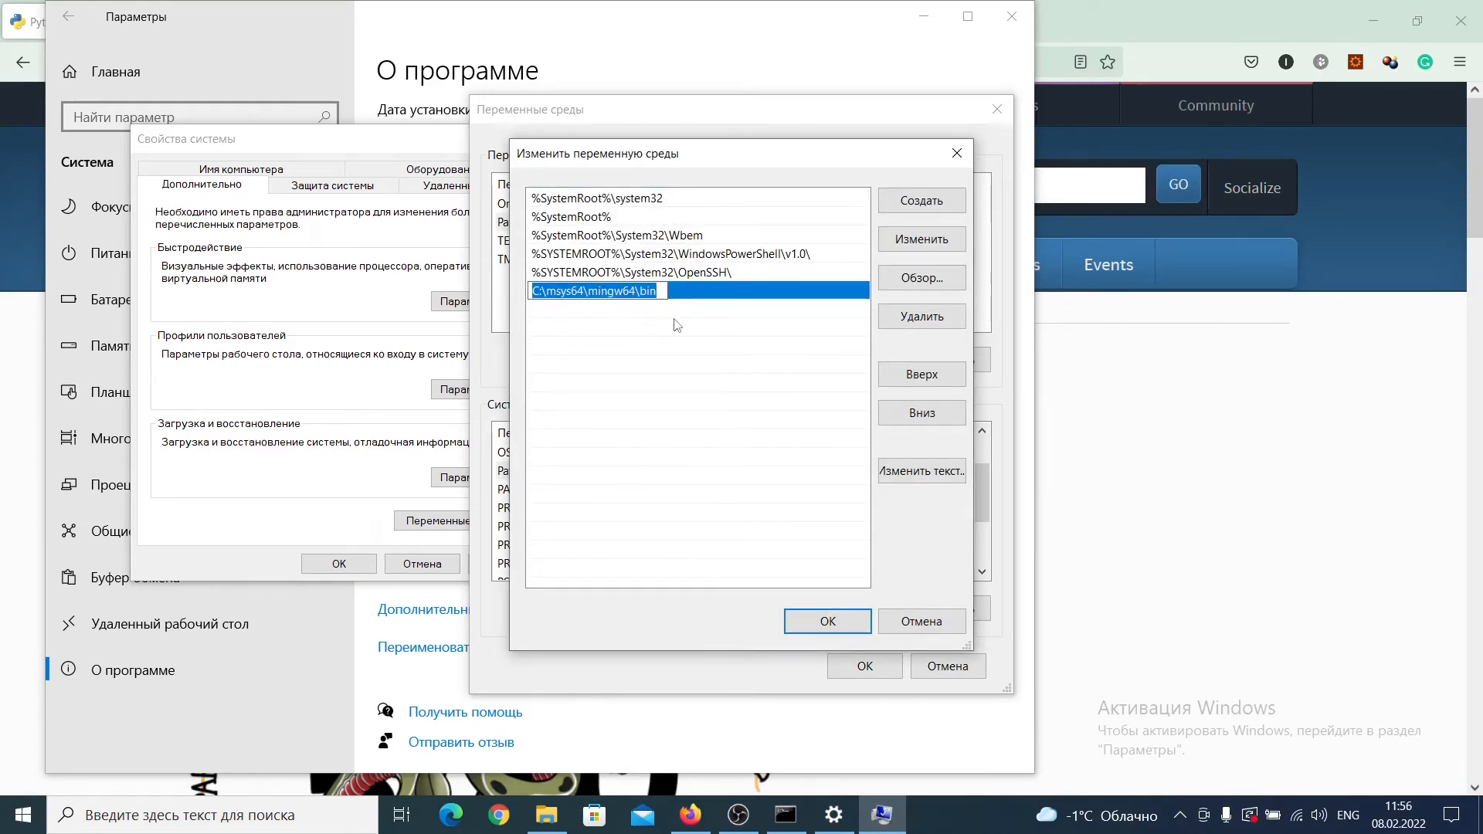
pyautogui.click(697, 332)
pyautogui.click(631, 292)
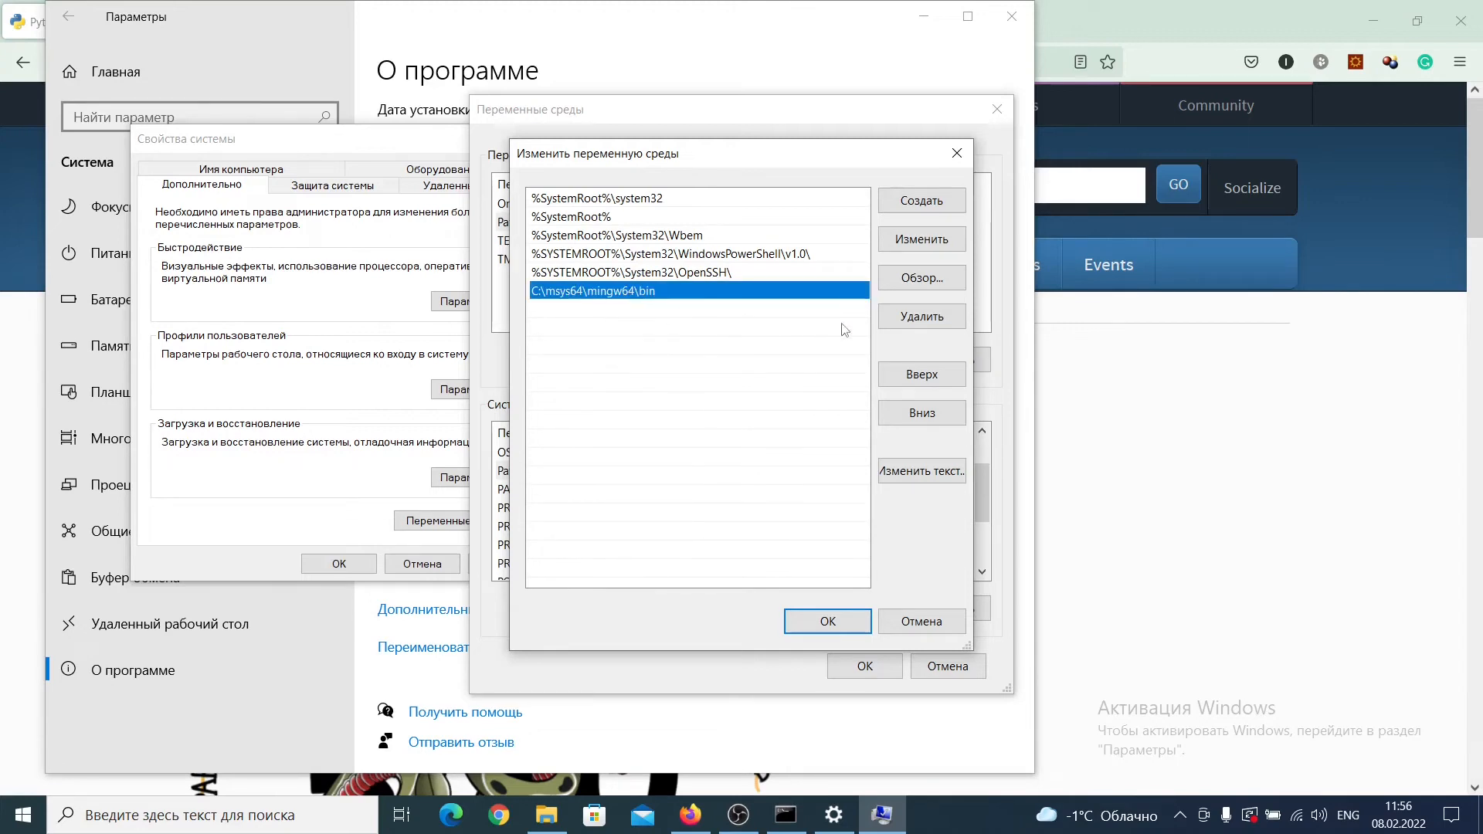
pyautogui.click(912, 323)
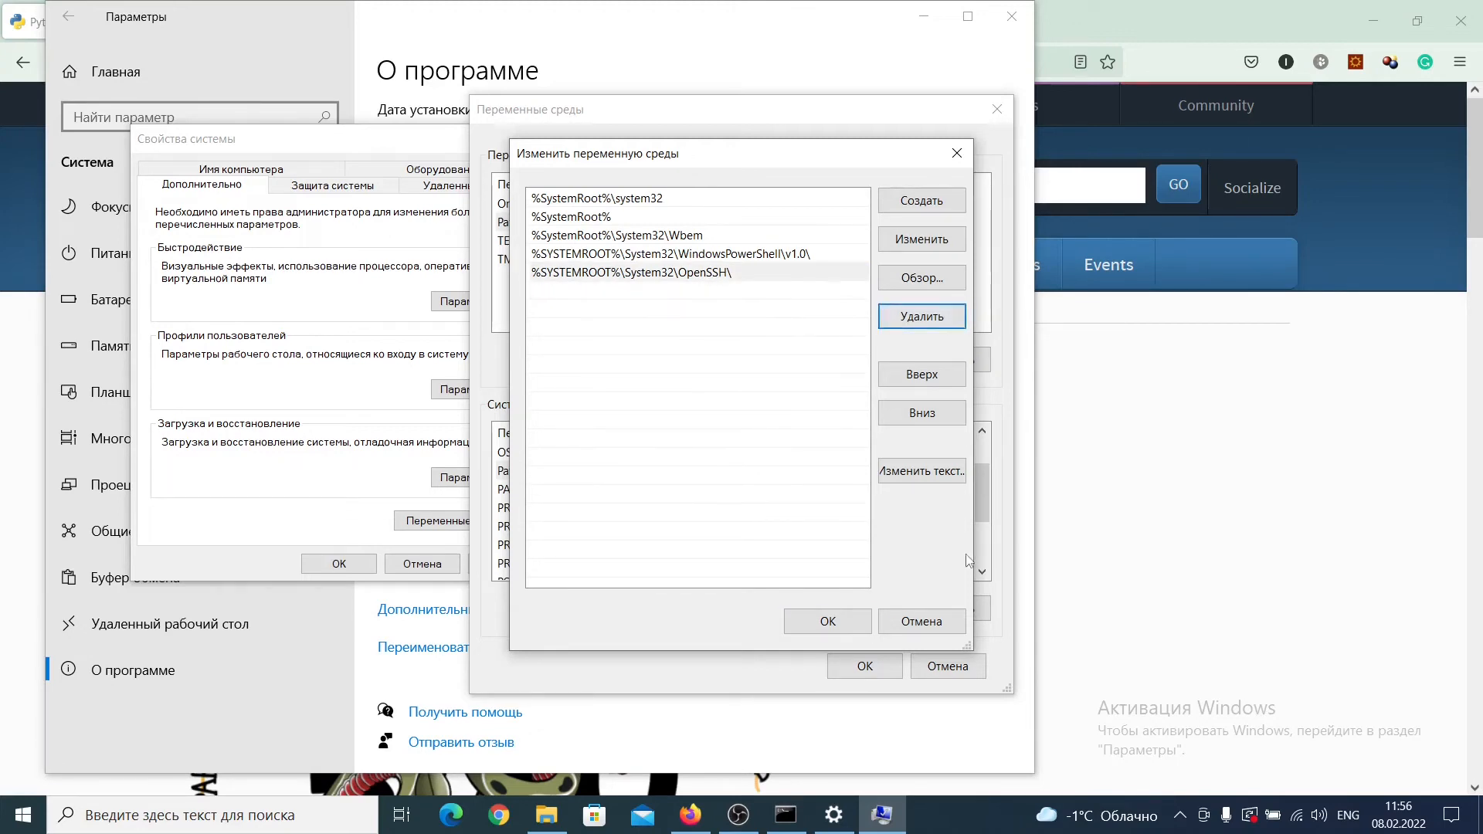
pyautogui.click(837, 611)
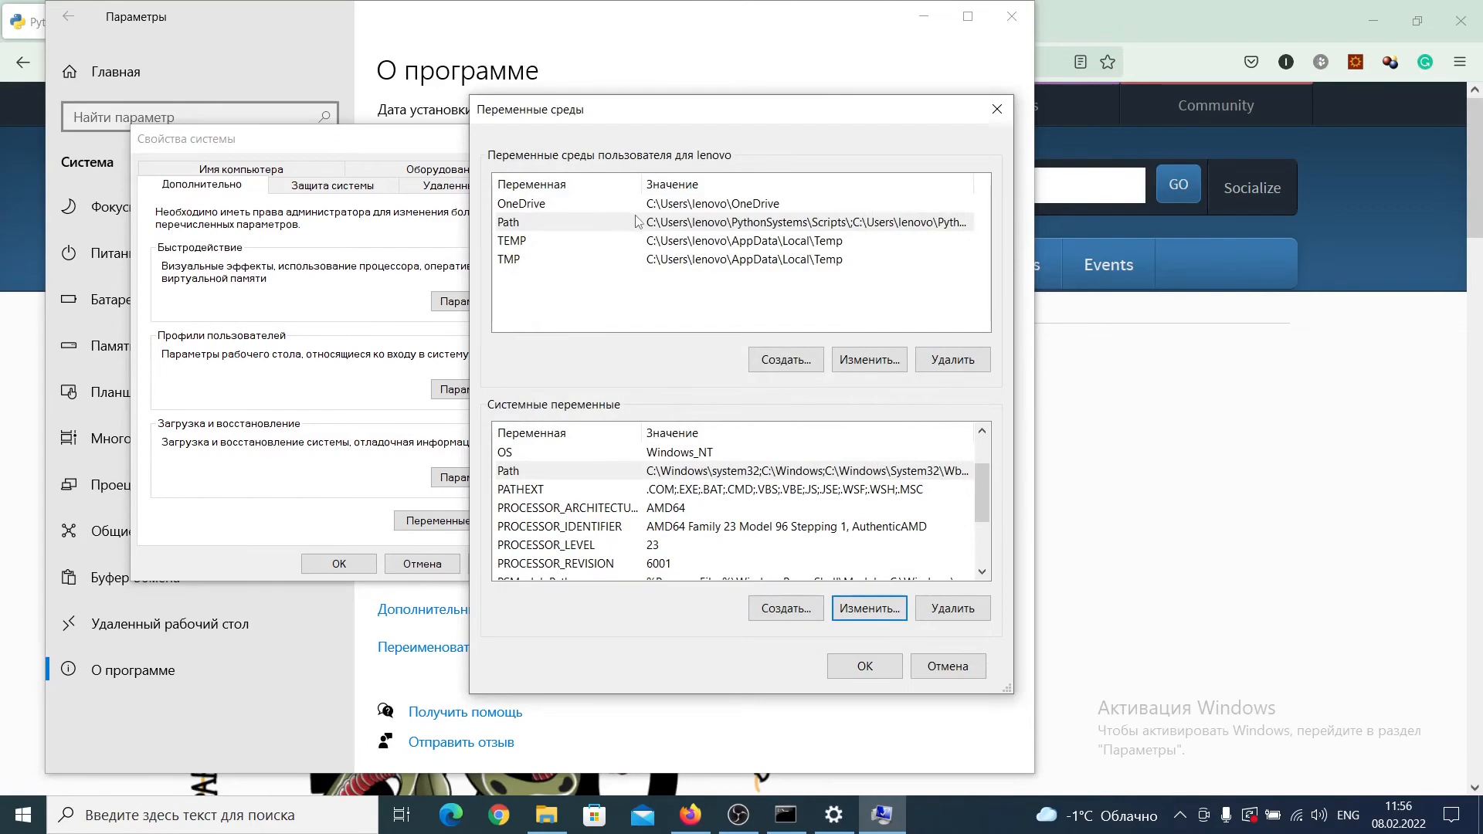
# Step: Add the copied C:\msys64\mingw64\bin path as a new last entry of the user Path variable
pyautogui.click(682, 222)
pyautogui.click(864, 360)
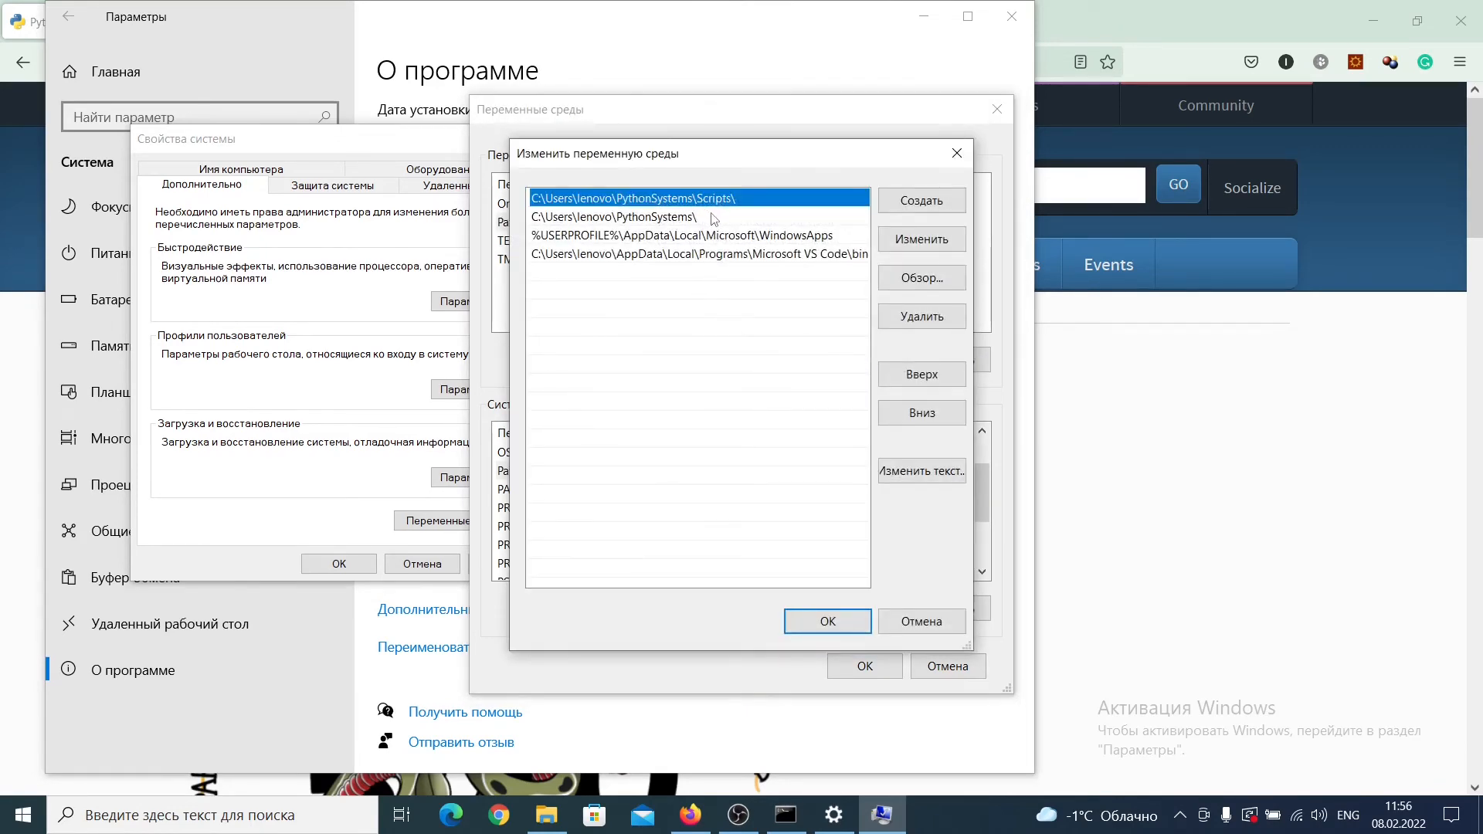
pyautogui.click(706, 280)
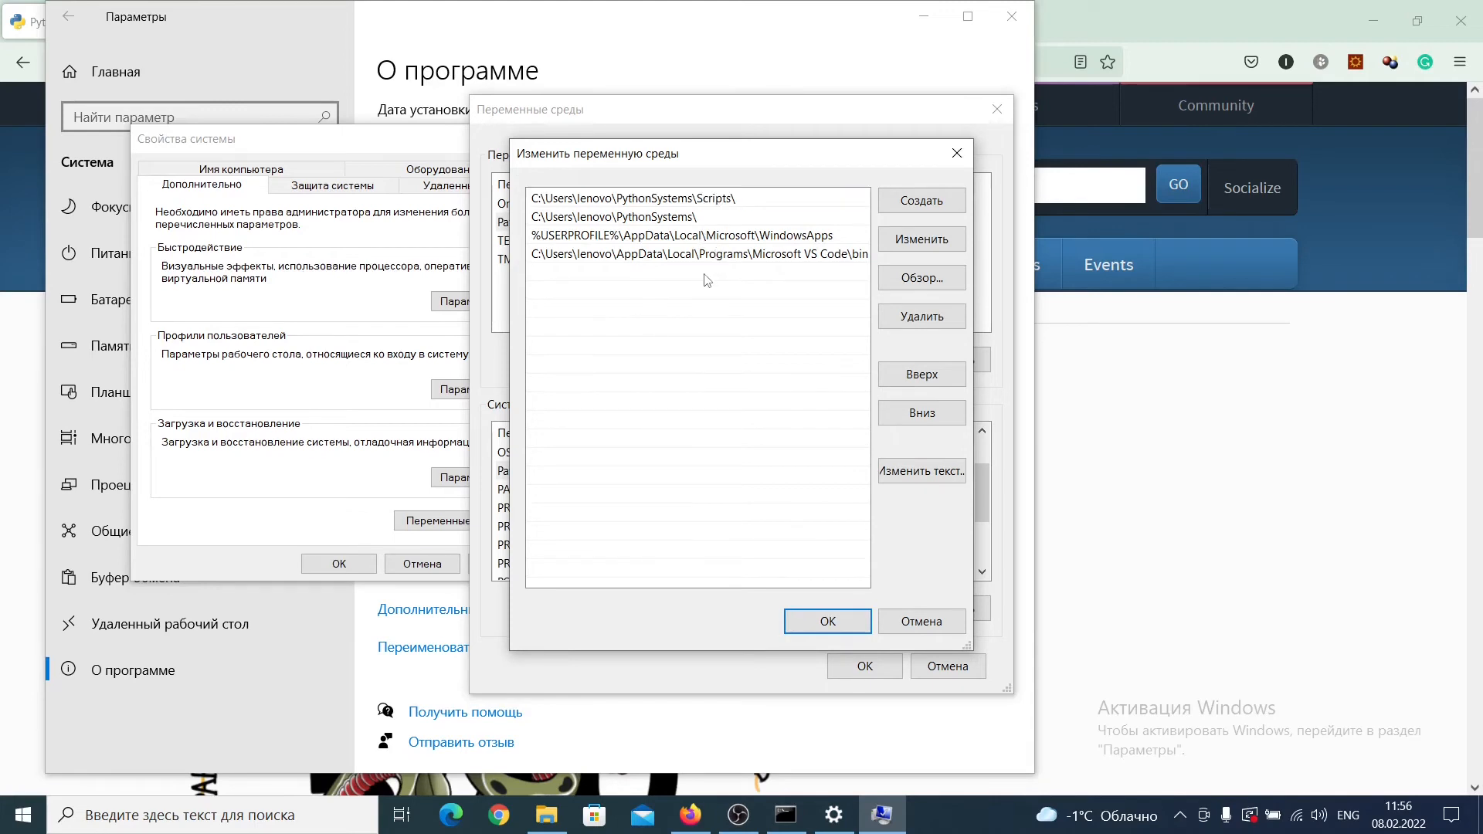
pyautogui.click(918, 203)
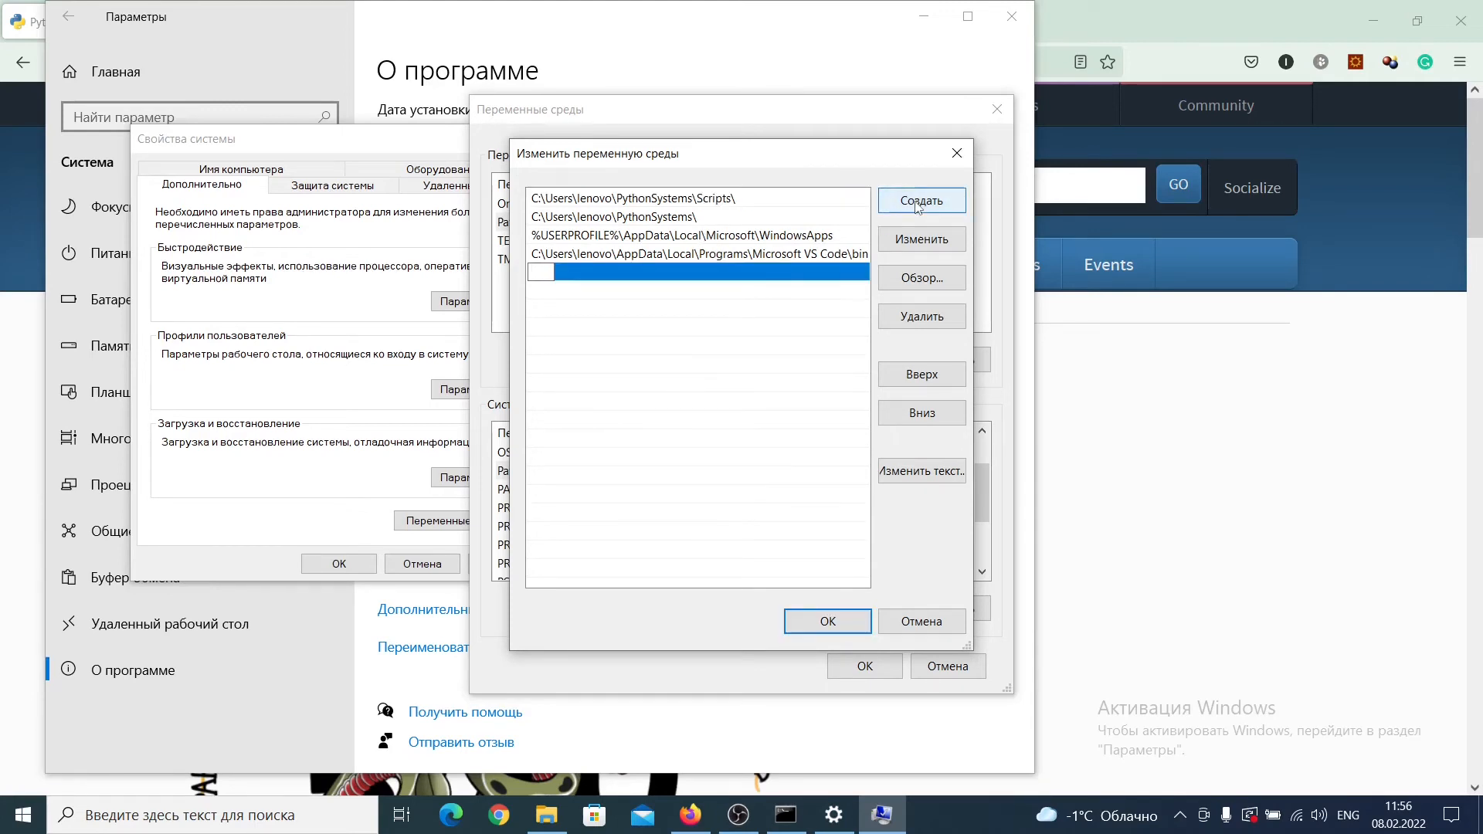
pyautogui.hotkey('ctrl', 'v')
pyautogui.press('Return')
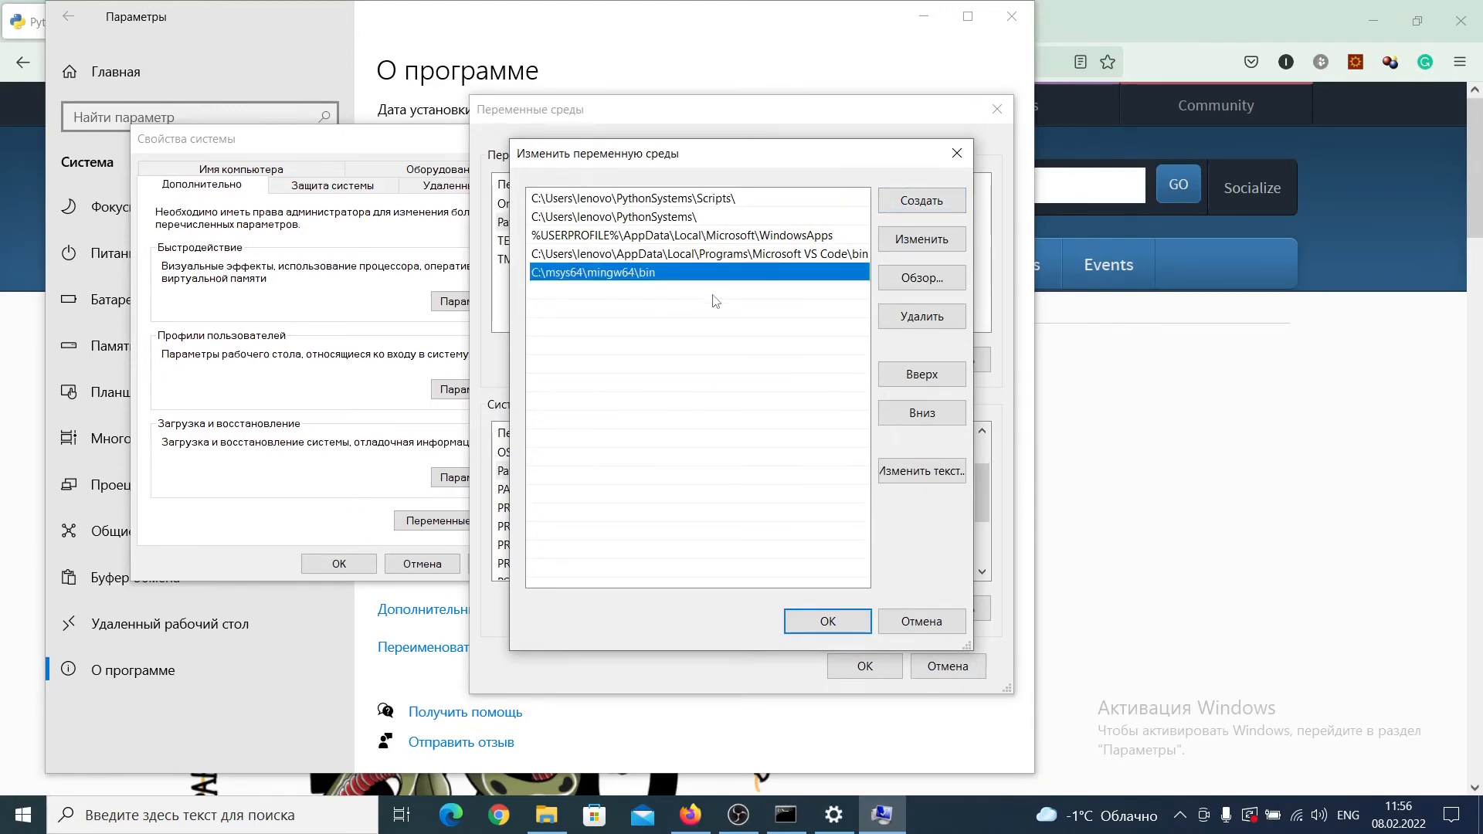
# Step: Review the order of the user Path entries and save the changes, closing the environment variables and system properties dialogs
pyautogui.press('Up')
pyautogui.press('Up')
pyautogui.press('Up')
pyautogui.press('Up')
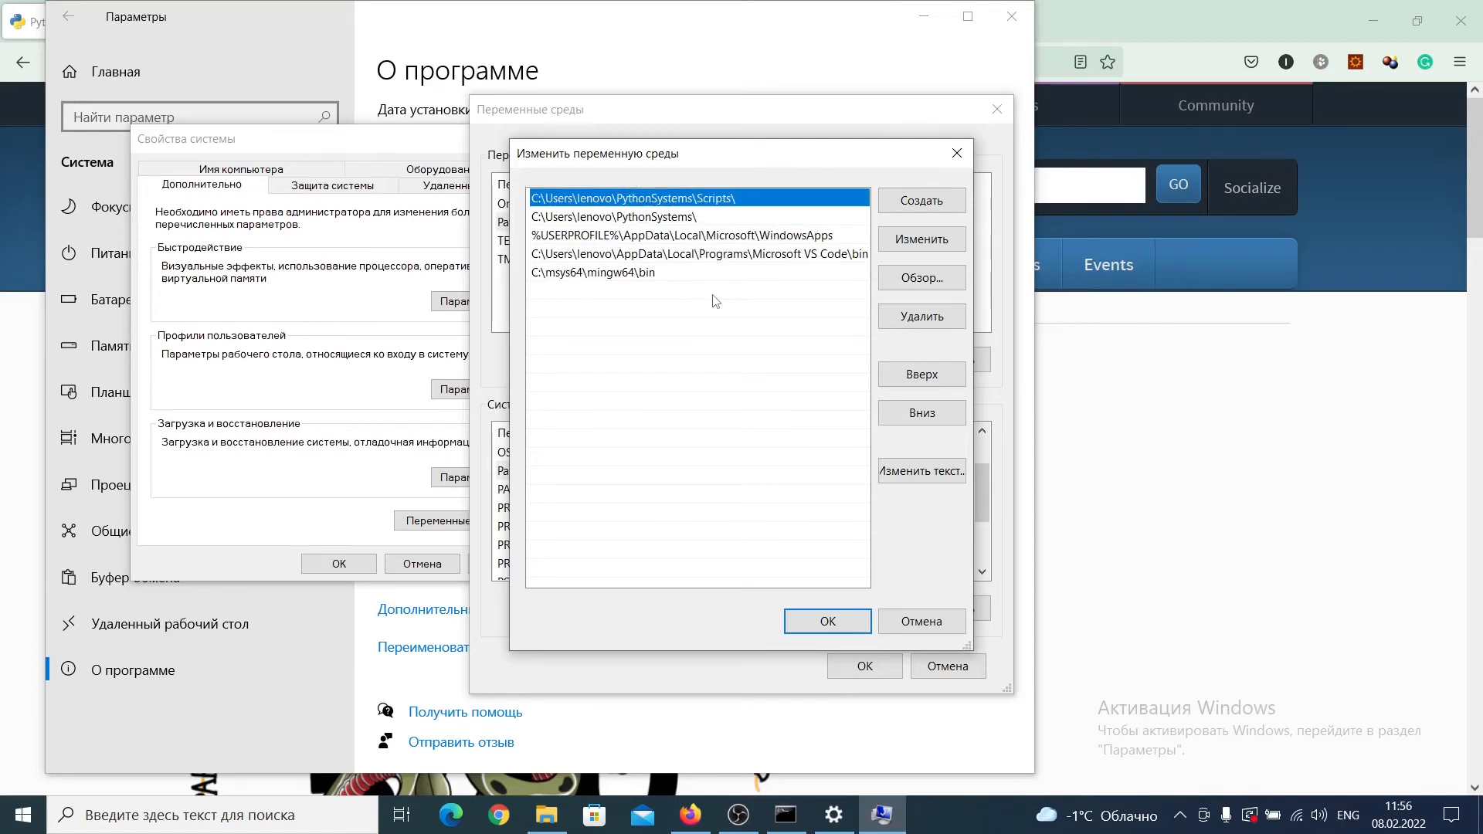
pyautogui.press('Down')
pyautogui.press('Down')
pyautogui.press('Down')
pyautogui.press('Down')
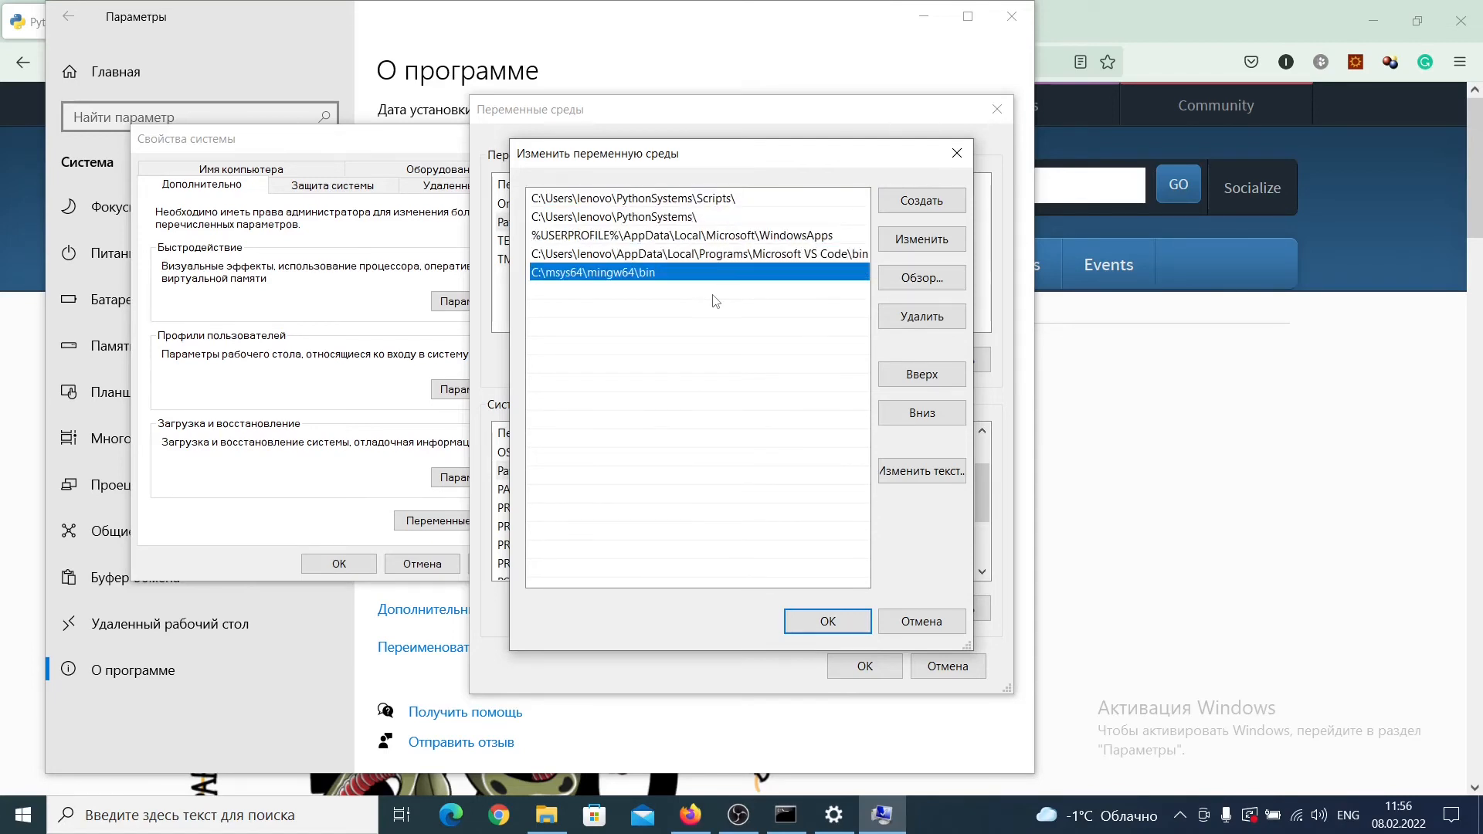
pyautogui.click(849, 621)
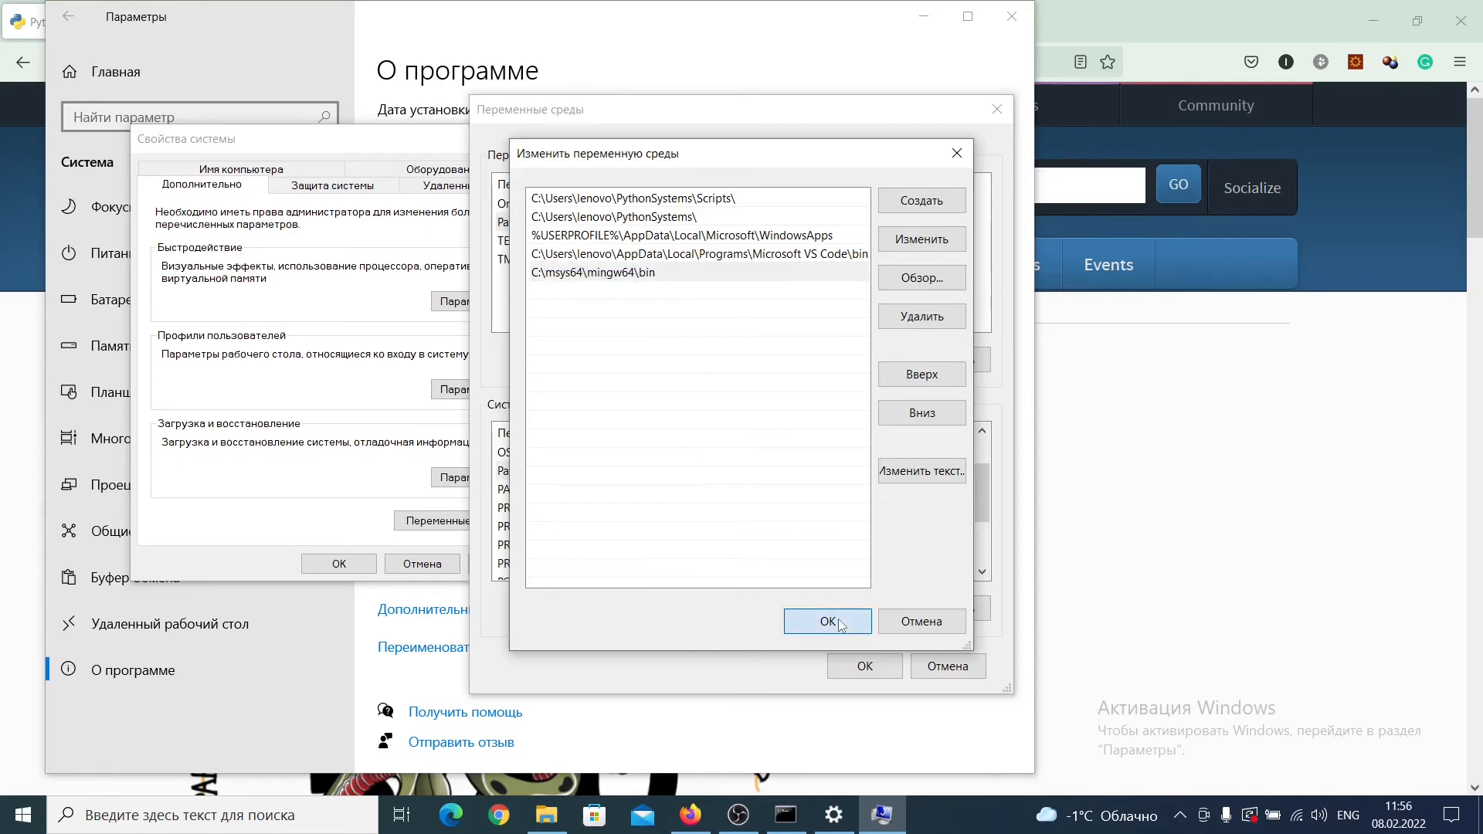
pyautogui.click(869, 666)
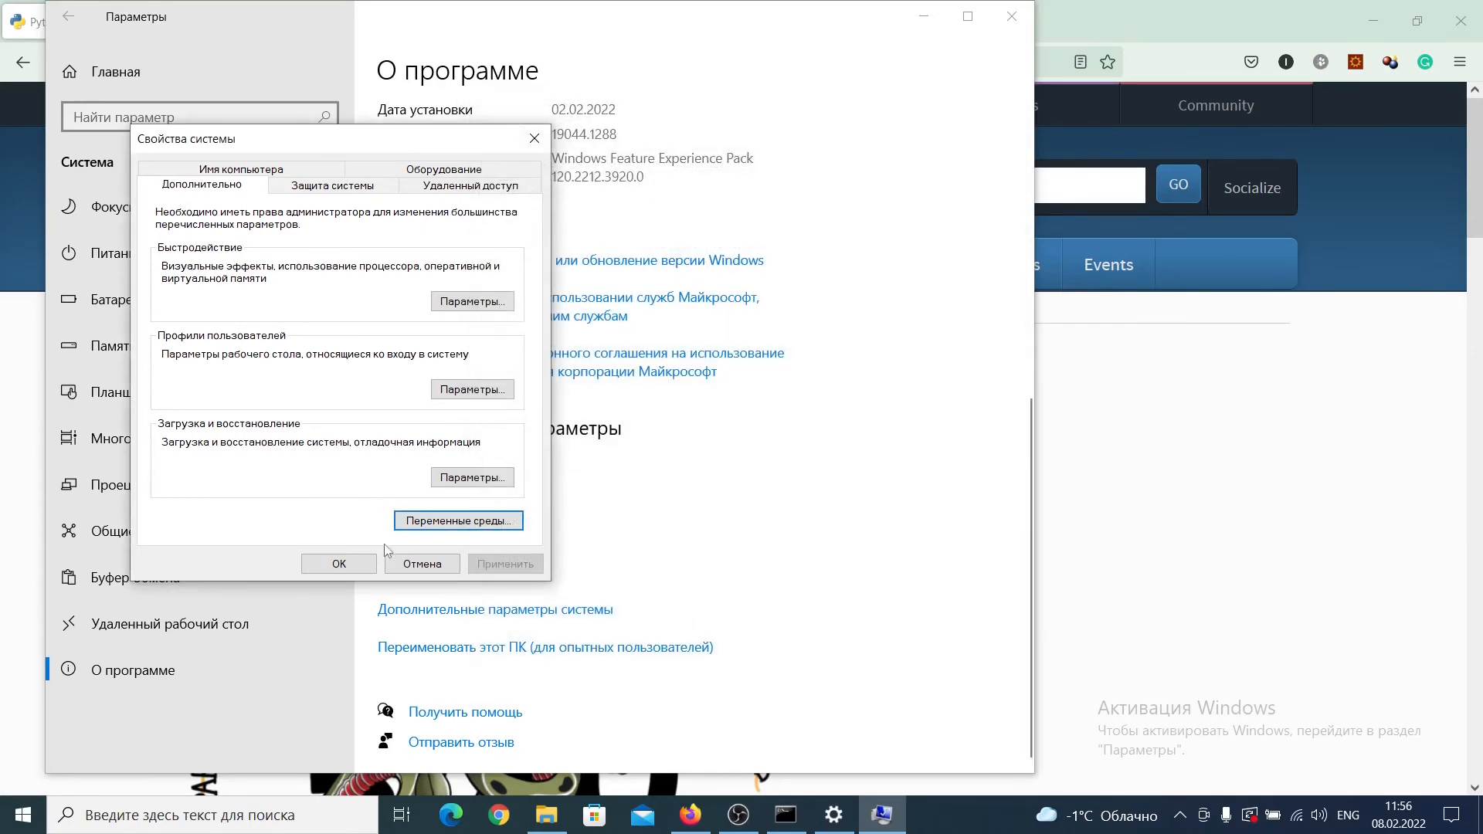
pyautogui.click(344, 565)
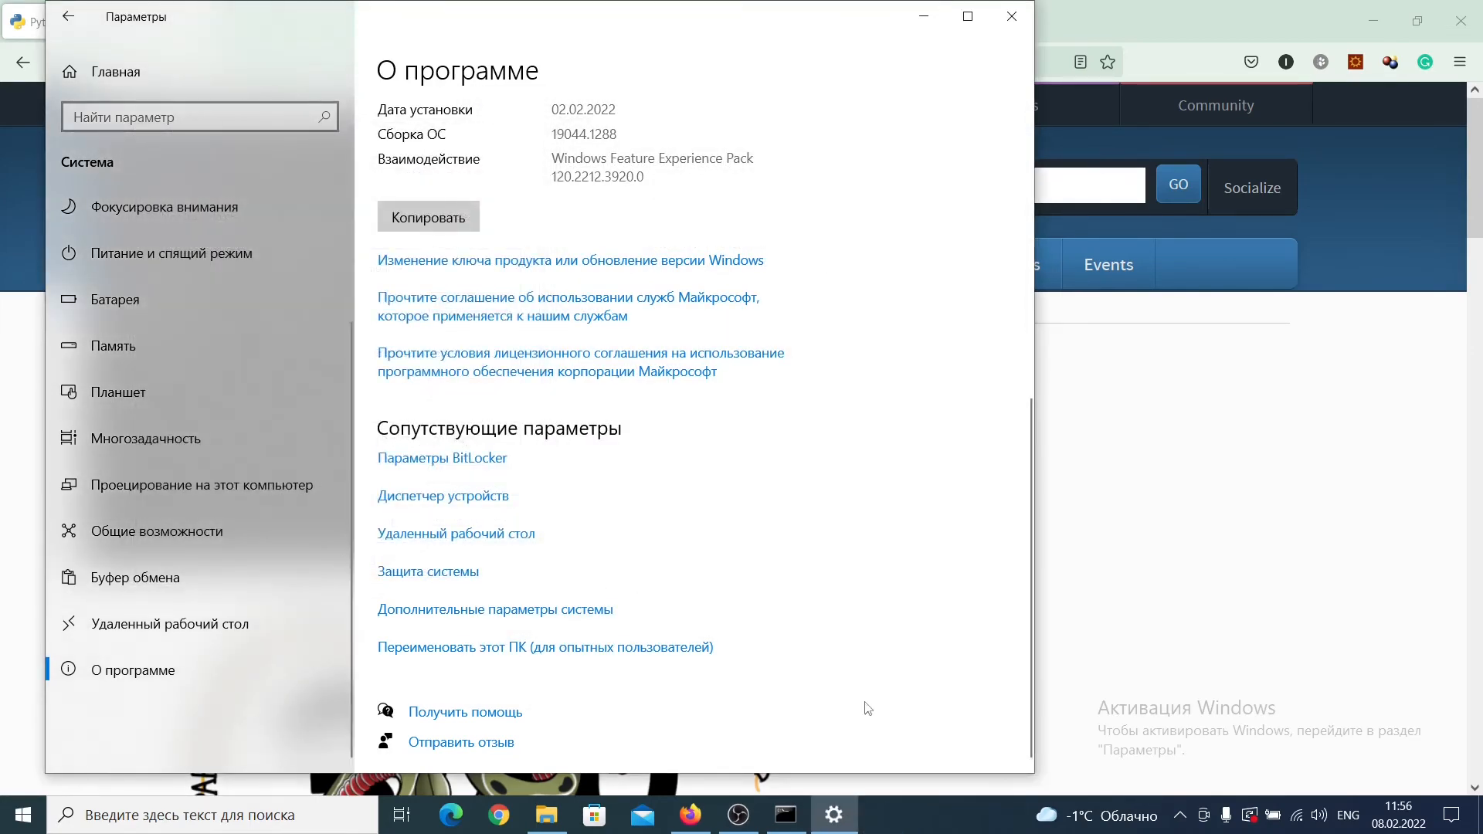
# Step: Close the old Command Prompt session and open a new Command Prompt
pyautogui.click(786, 815)
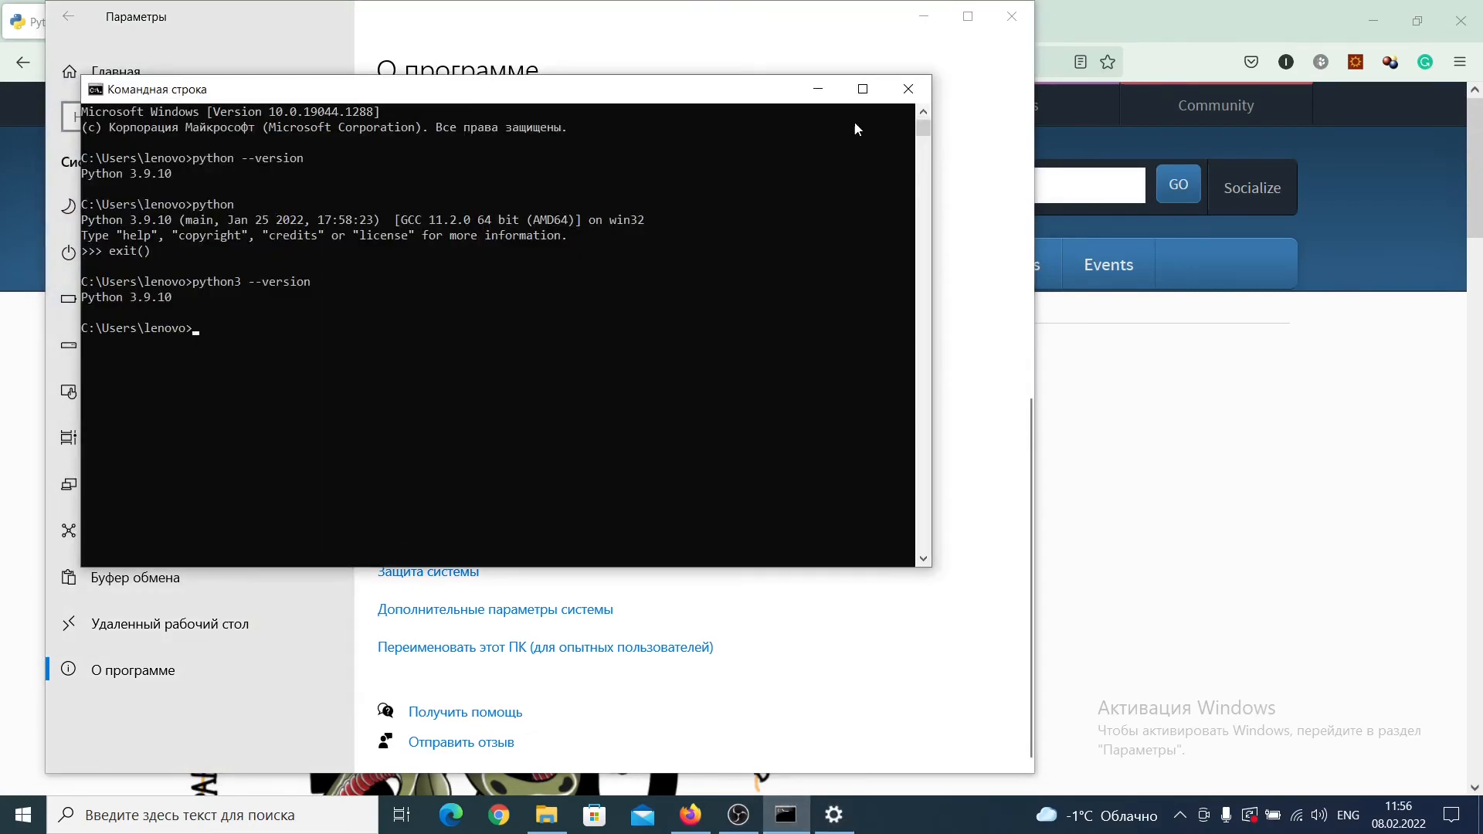
pyautogui.click(908, 94)
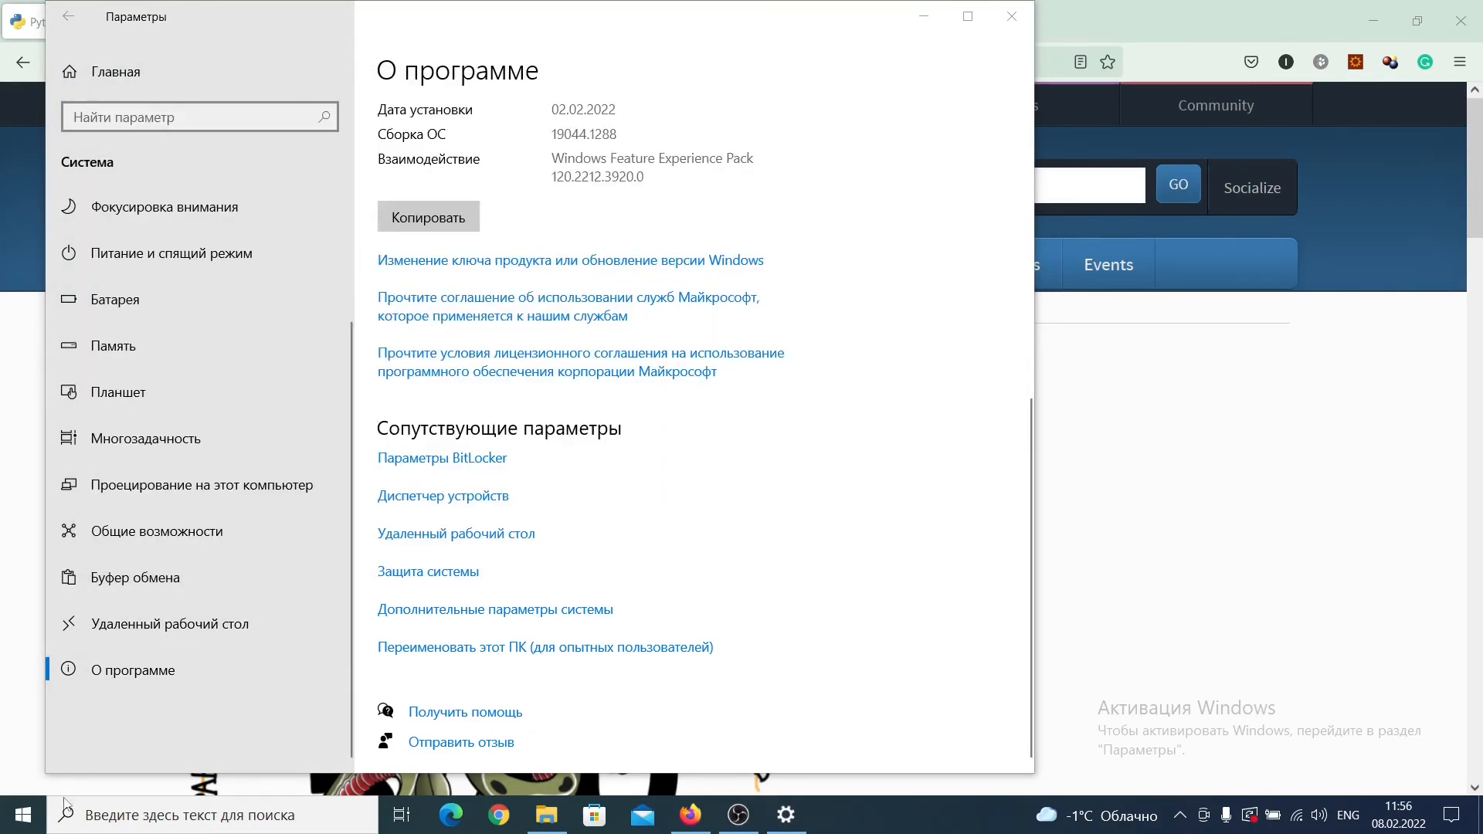
pyautogui.click(94, 820)
pyautogui.write('cmd')
pyautogui.press('Return')
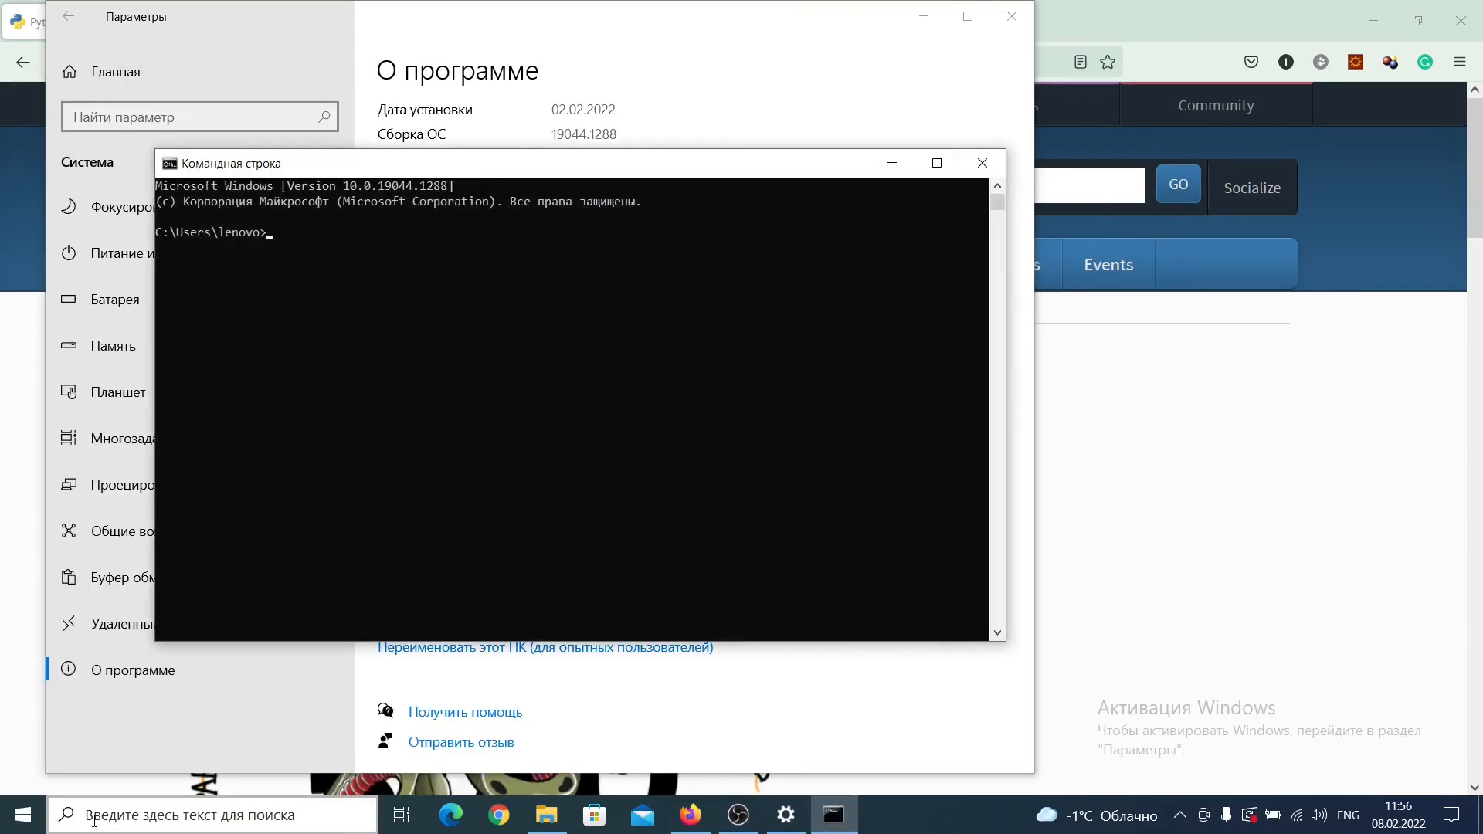
# Step: Run python --version in the Command Prompt and start the interactive Python interpreter
pyautogui.write('py')
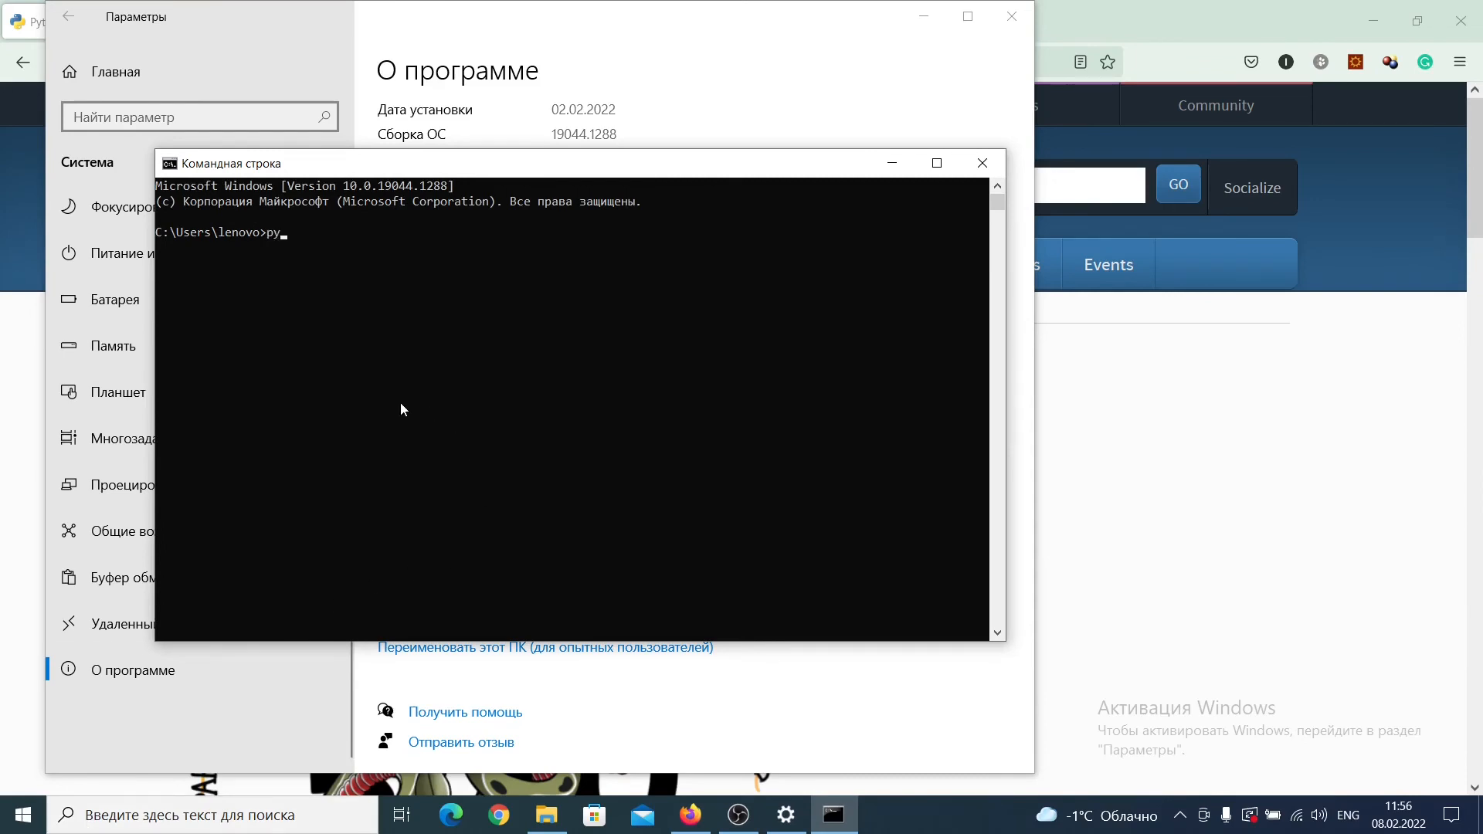
pyautogui.write('thon --version')
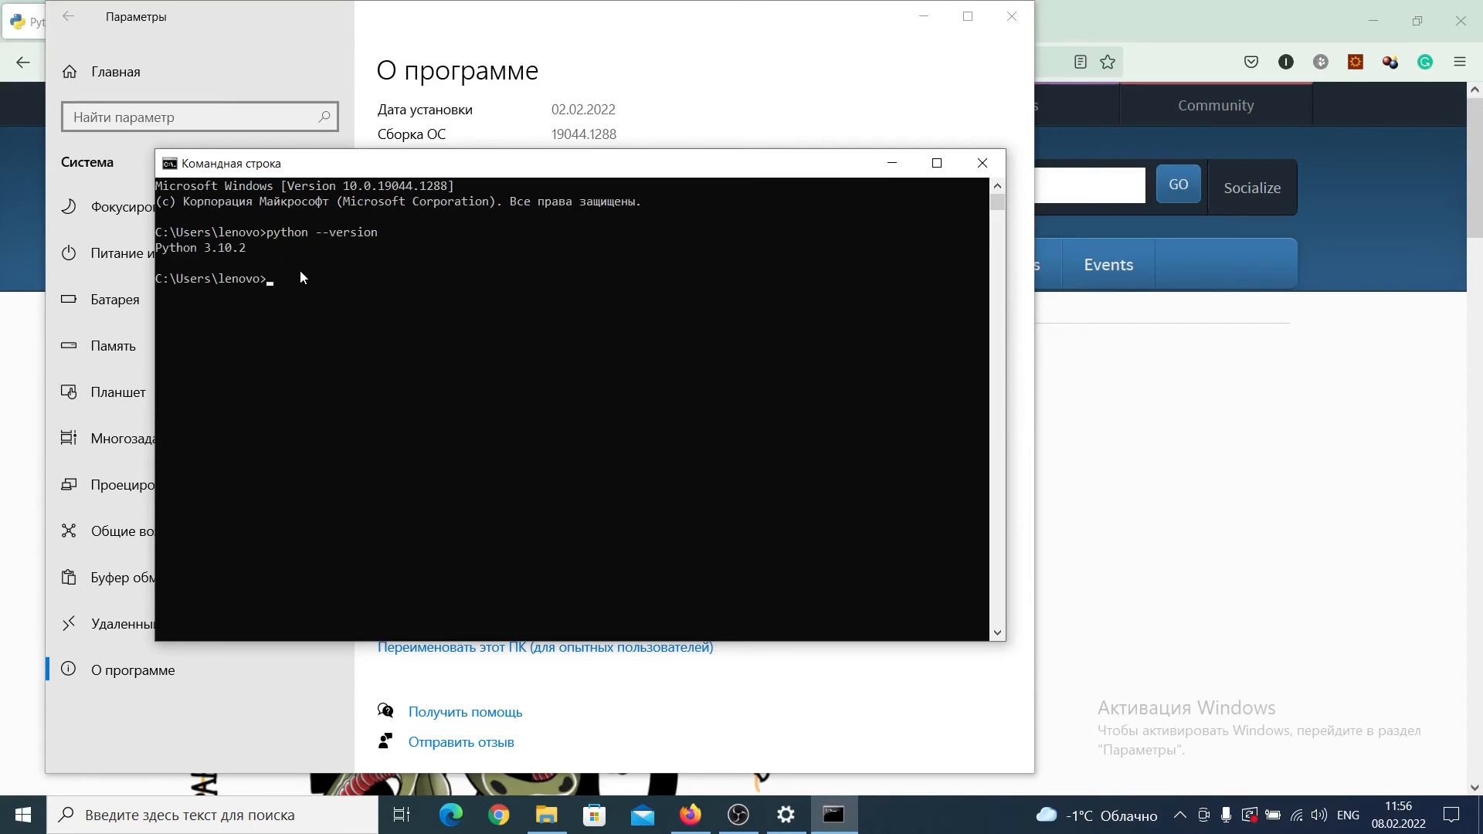
pyautogui.write('ython')
pyautogui.press('Return')
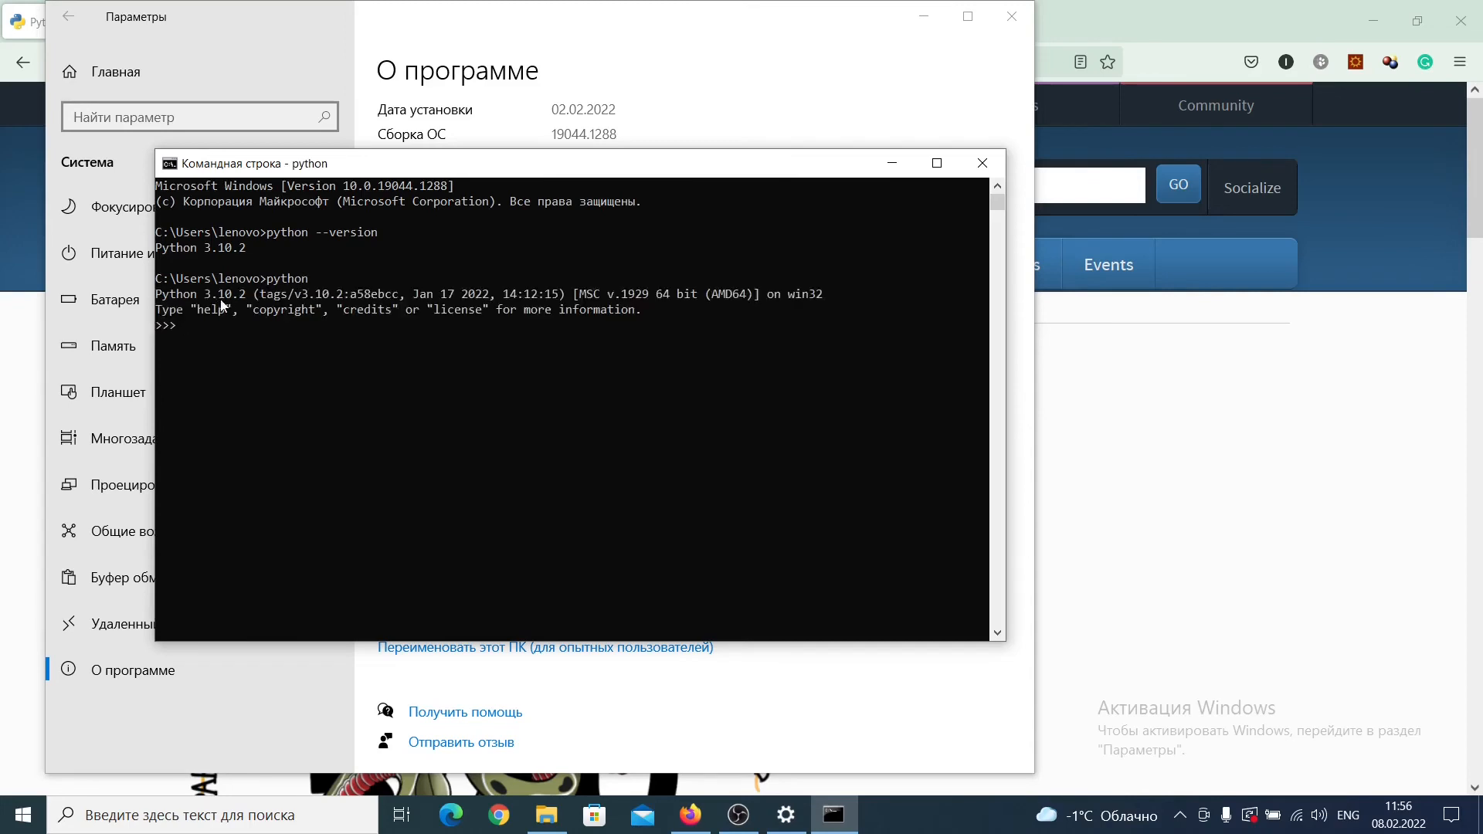
# Step: Evaluate 2**3 in the Python interpreter and leave it with exit()
pyautogui.write('exit')
pyautogui.press('BackSpace')
pyautogui.press('BackSpace')
pyautogui.press('BackSpace')
pyautogui.press('BackSpace')
pyautogui.write('2**3')
pyautogui.press('Return')
pyautogui.write('exit()')
pyautogui.press('Return')
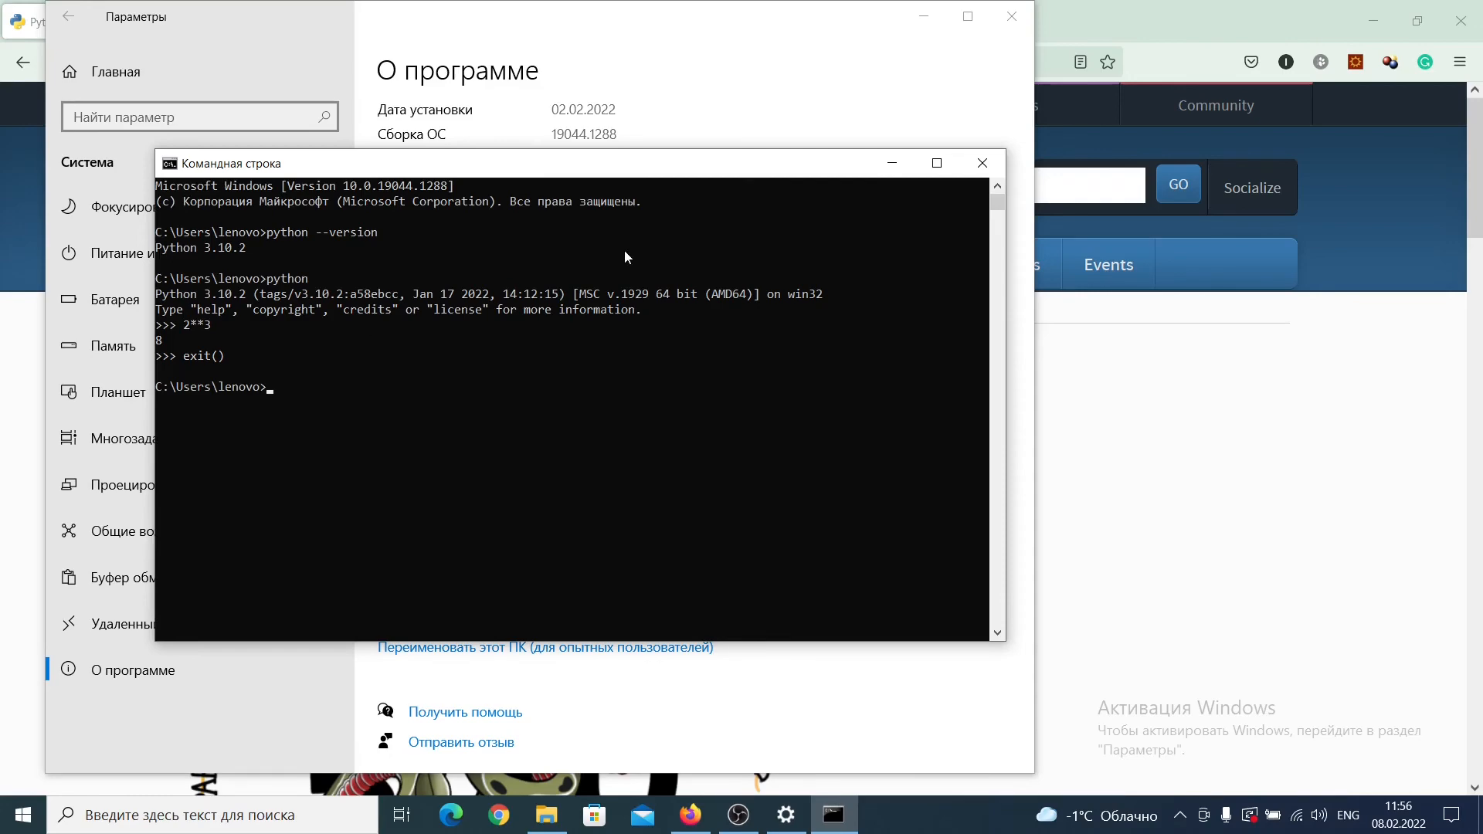